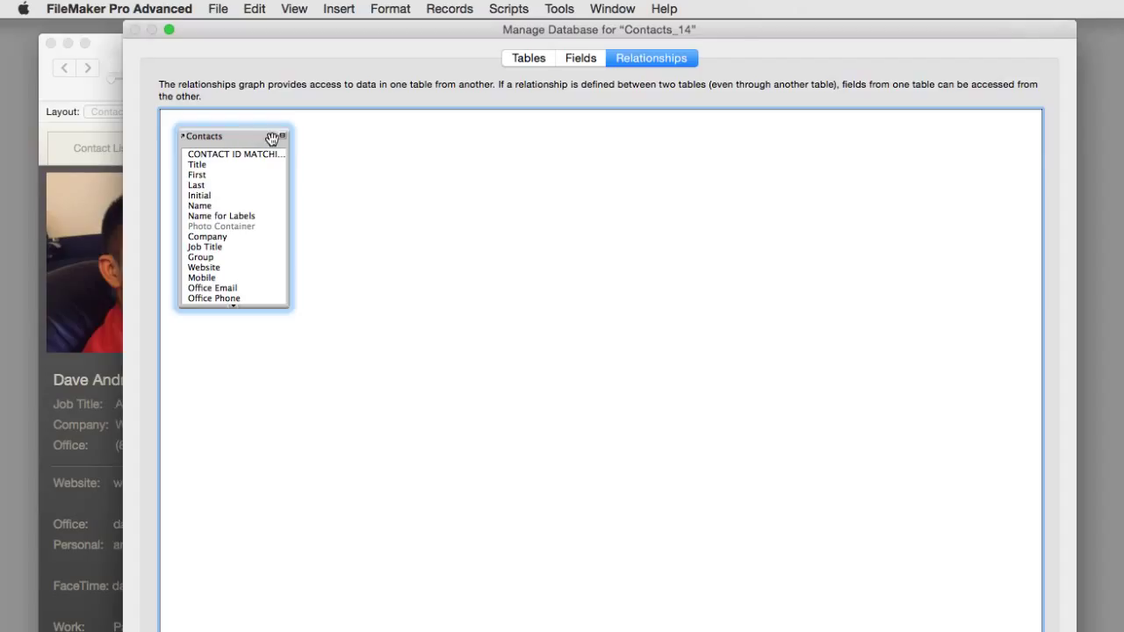
Step: Nudge the Contacts table occurrence right and review the Tables list before leaving Manage Database
drag(244, 134, 260, 132)
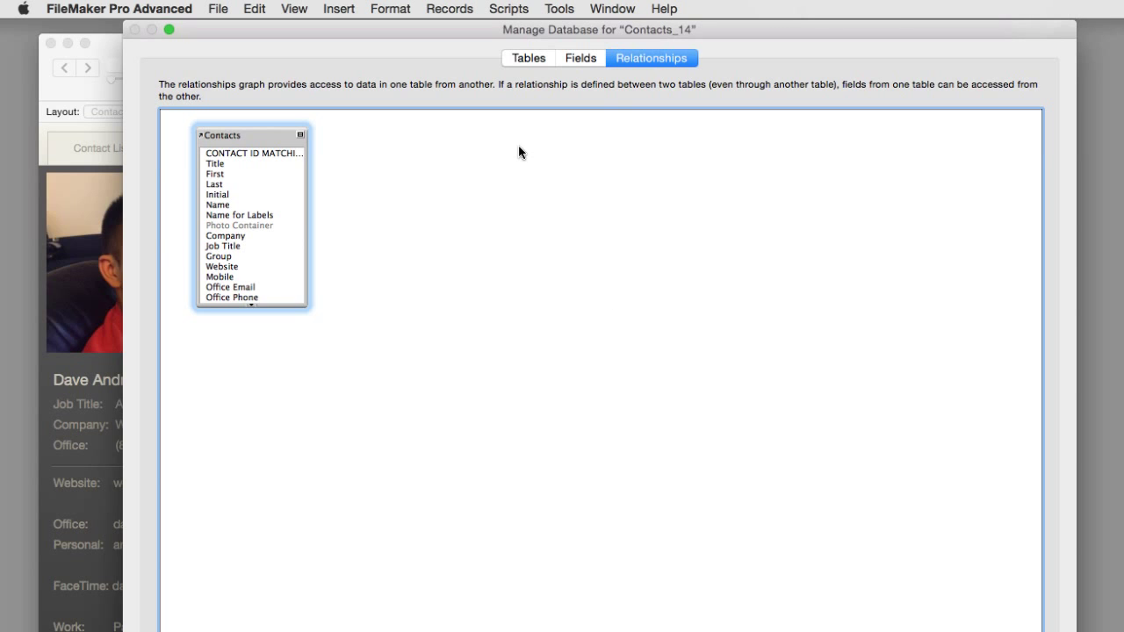
click(515, 57)
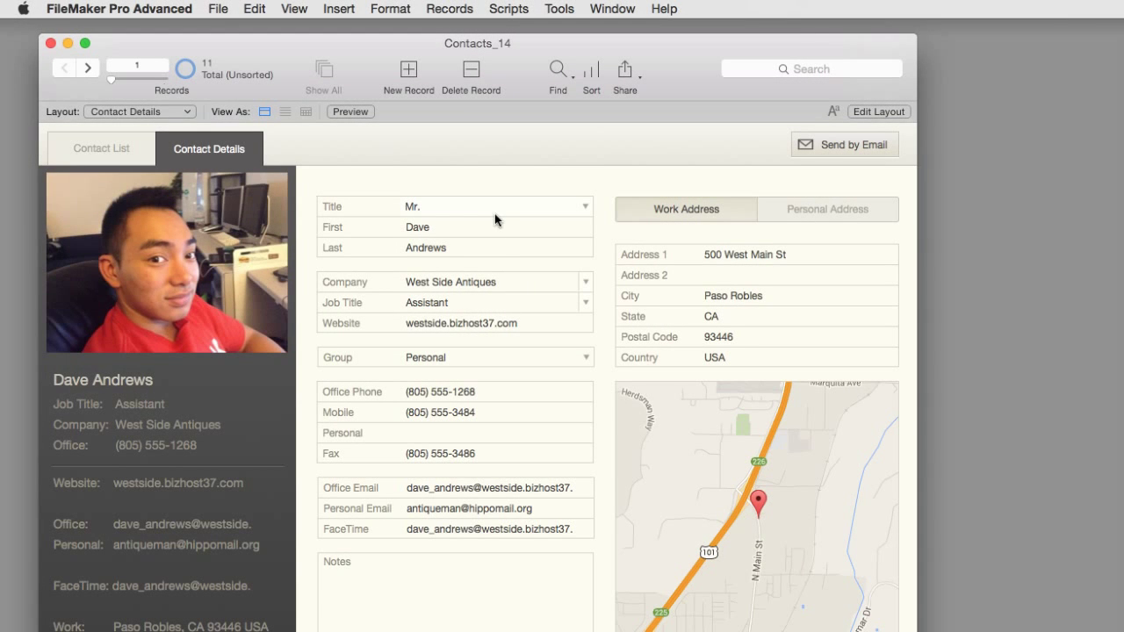
Step: Browse the Layout menu's Desktop, iPad, iPhone and Web layout groups
click(126, 112)
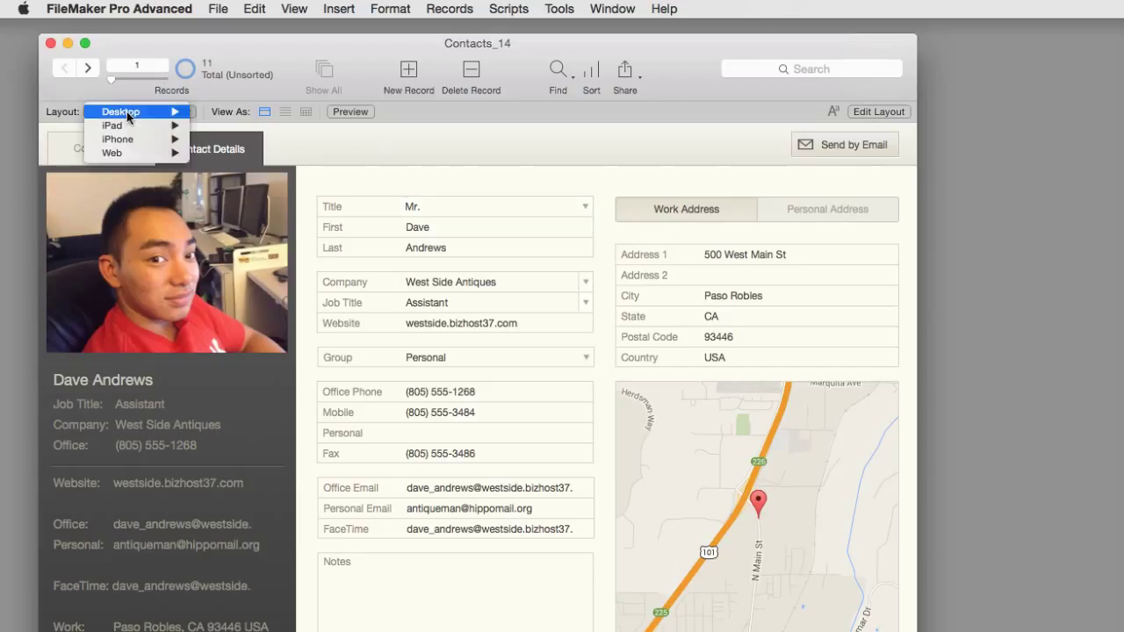
mouse_move(138, 113)
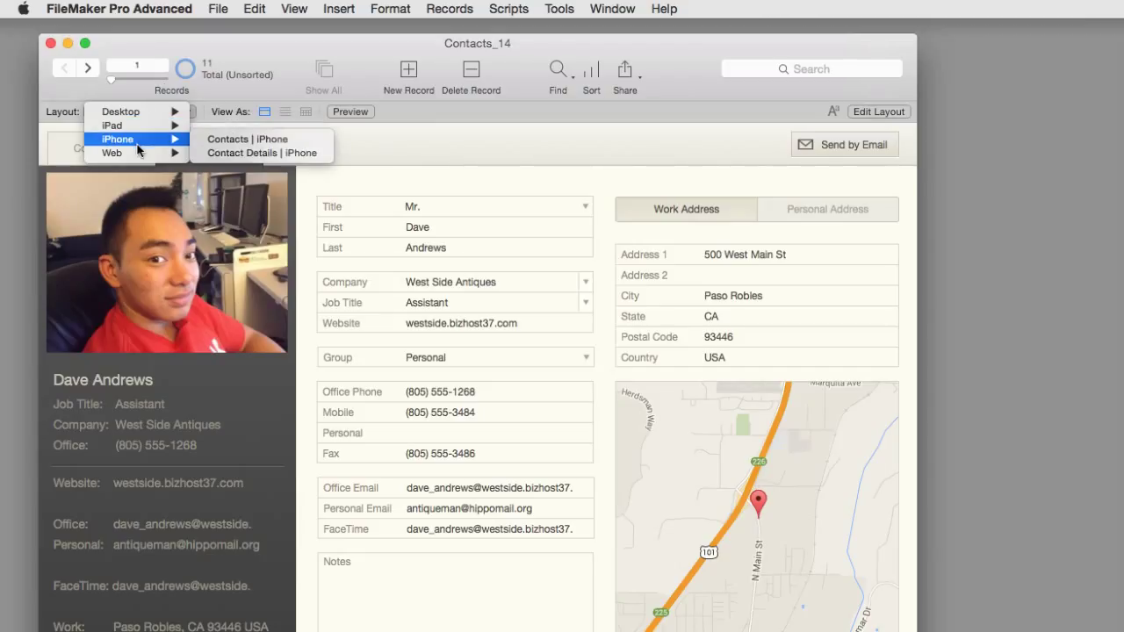
mouse_move(167, 155)
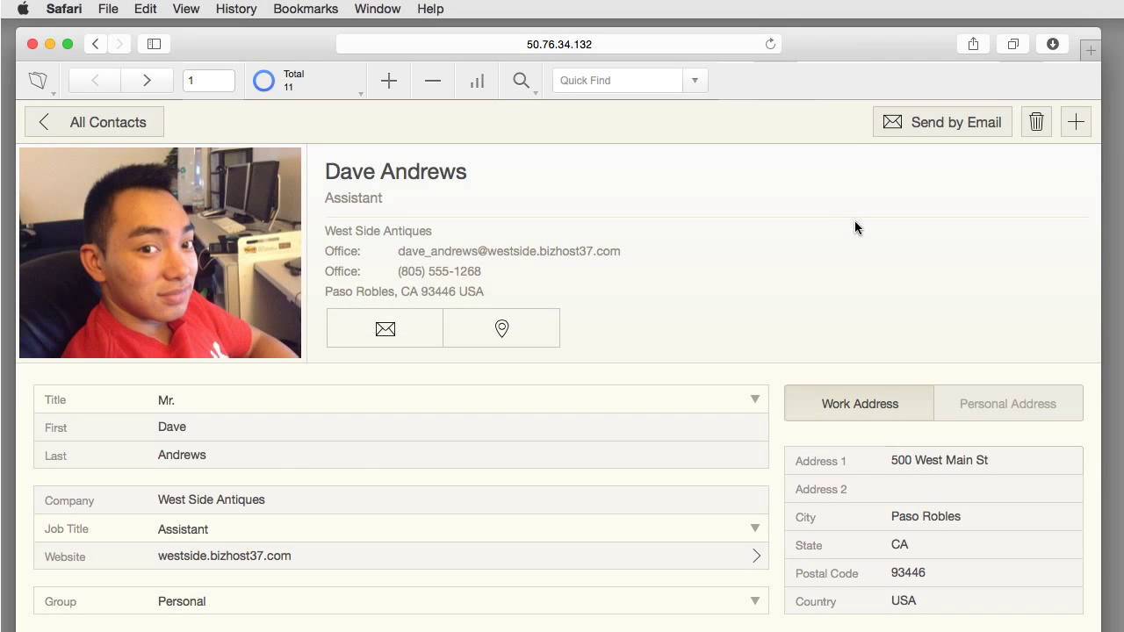
Step: Show all contacts in WebDirect and list the layouts available under Layout > Web
click(134, 136)
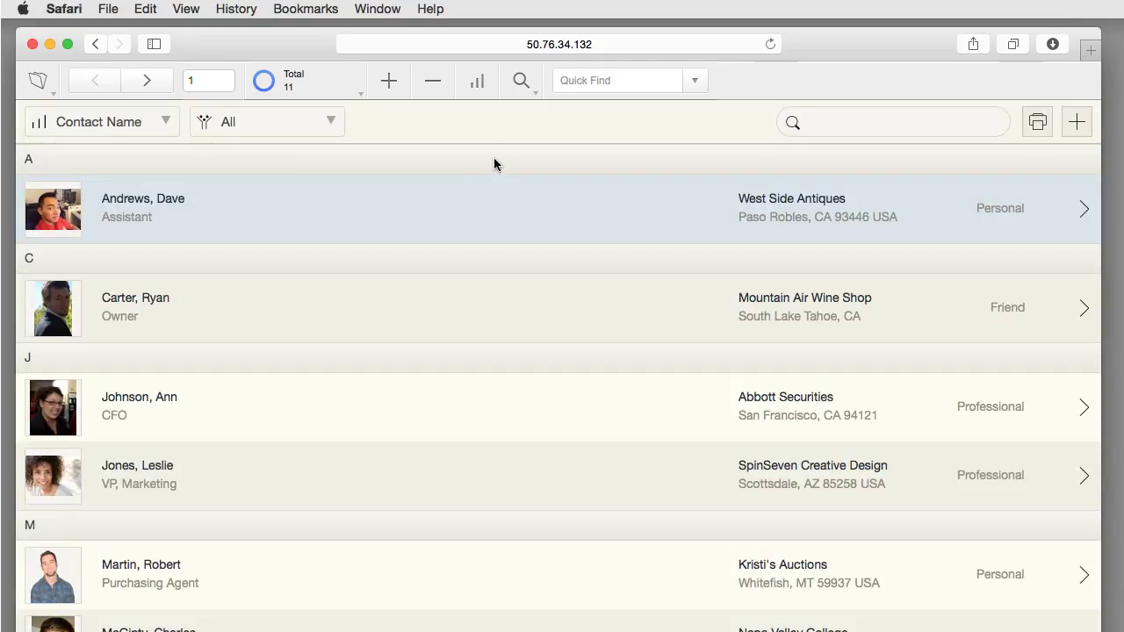
click(39, 85)
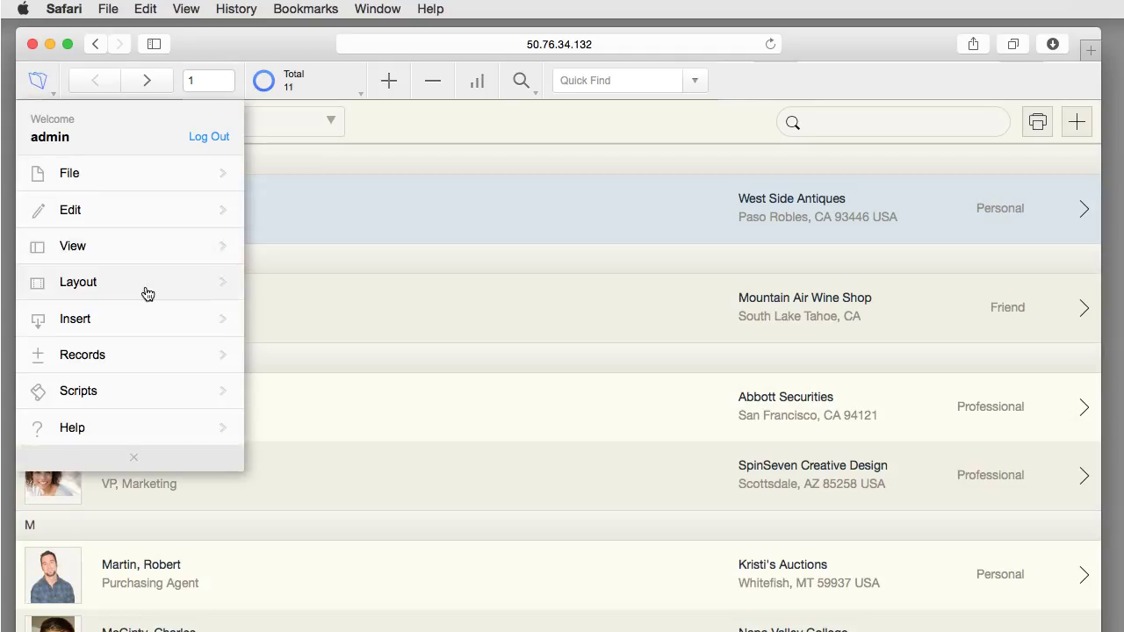
click(147, 292)
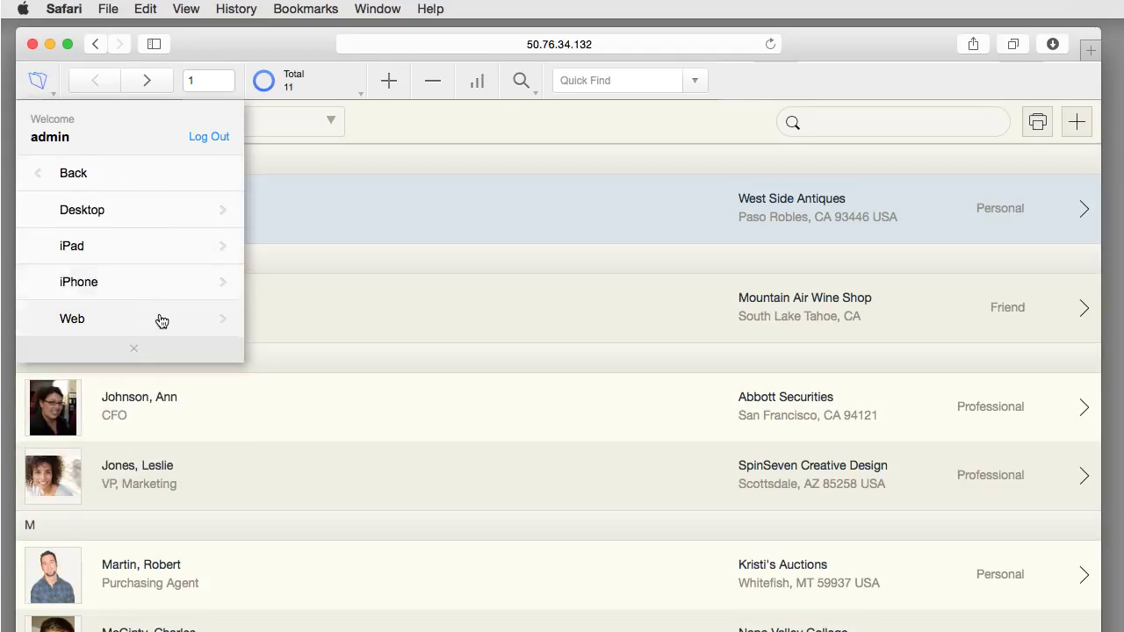
click(158, 319)
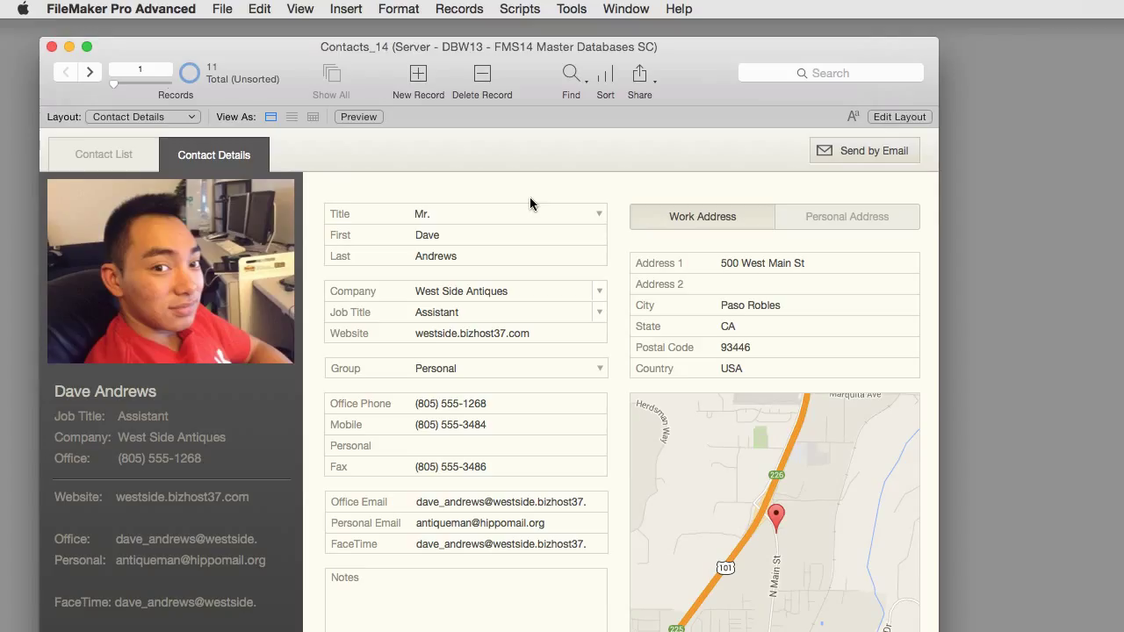
Step: In Manage Database, create a Text field named 'Number of Employees' and save the definitions
click(222, 9)
mouse_move(268, 169)
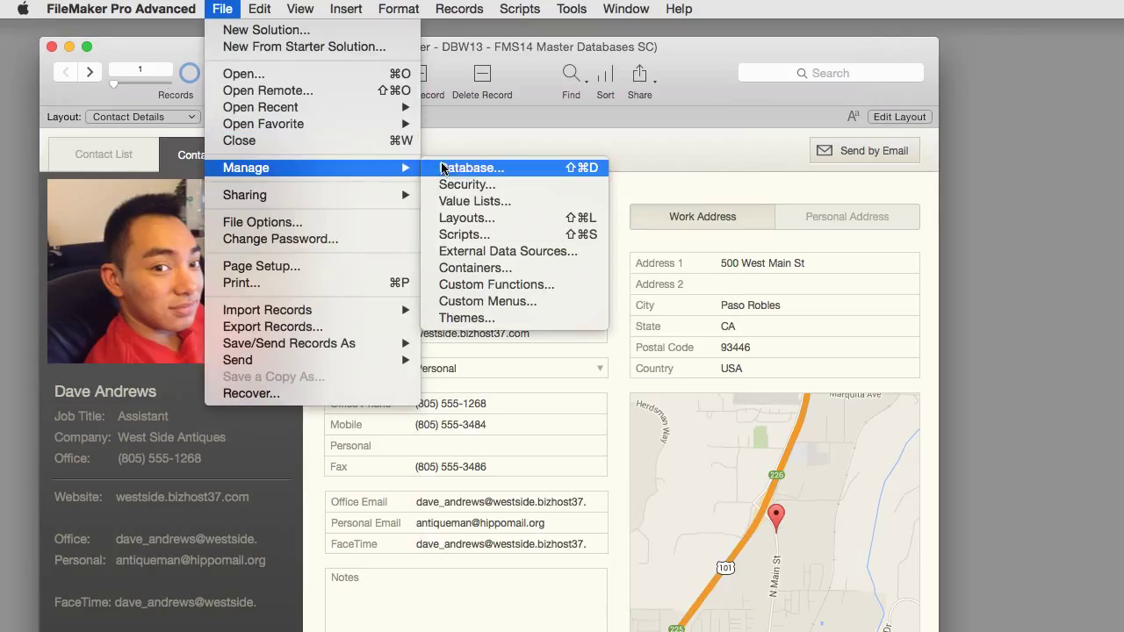
click(463, 166)
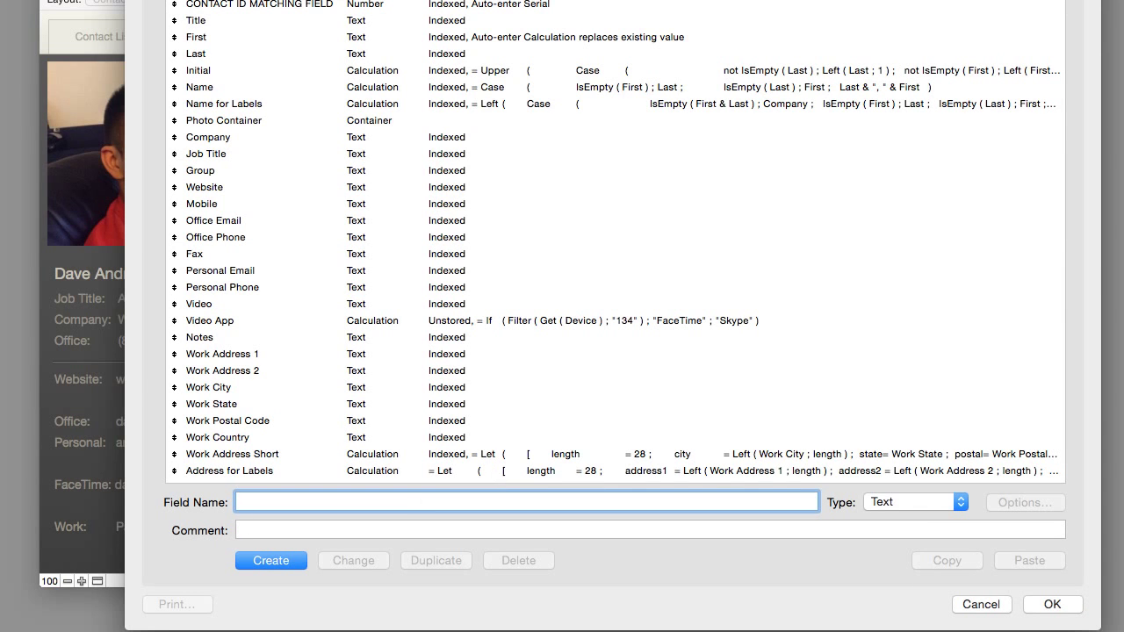
text(Number of Employees)
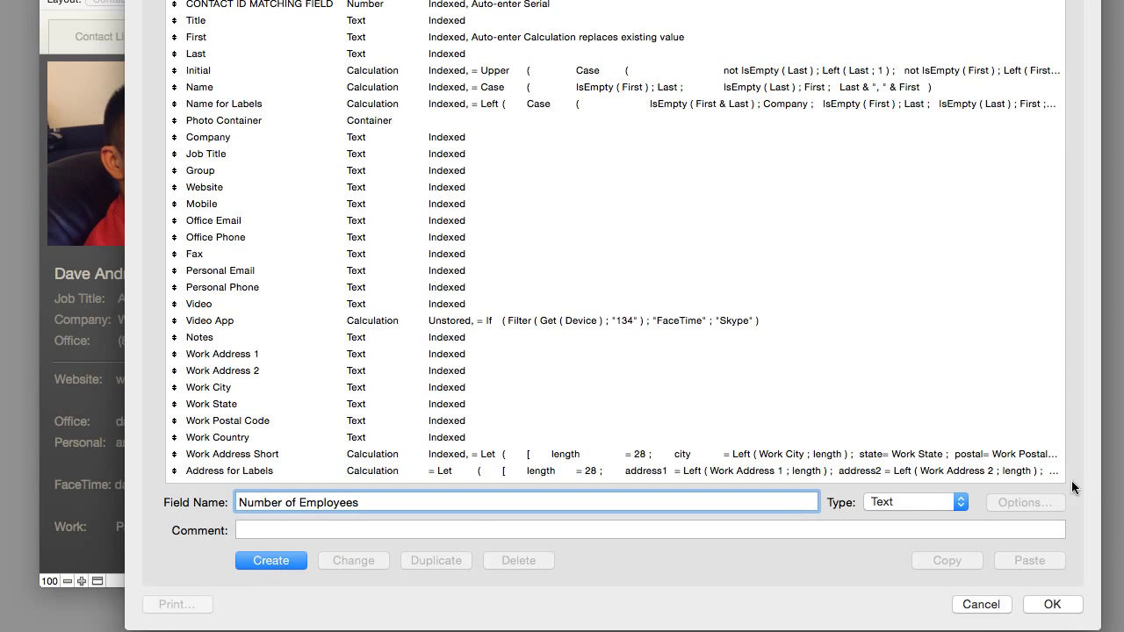
click(915, 502)
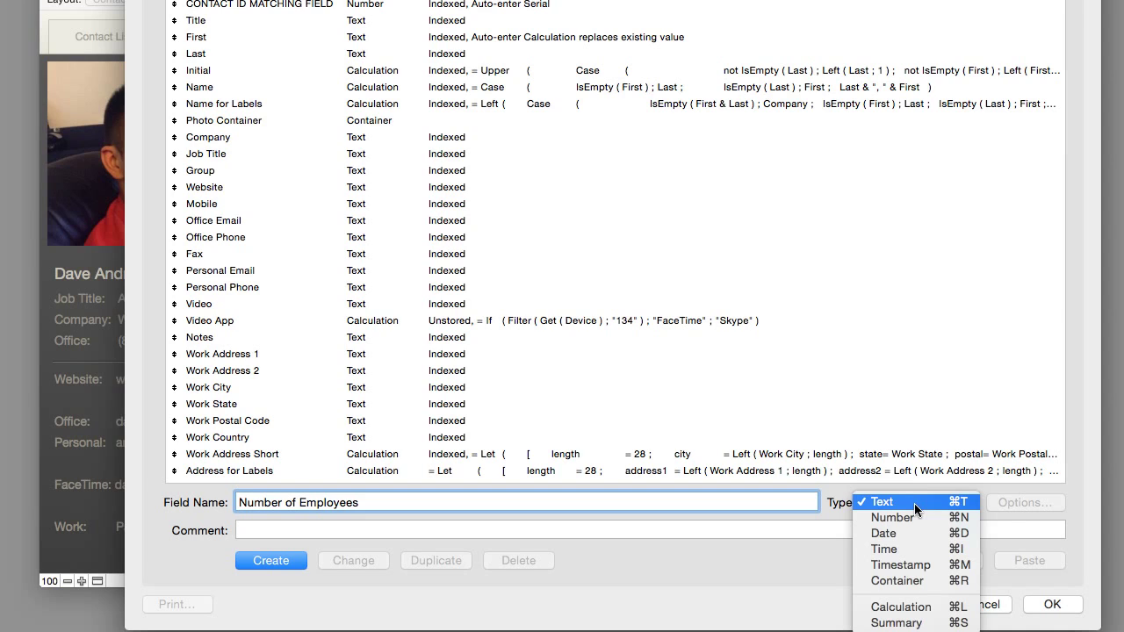
click(915, 517)
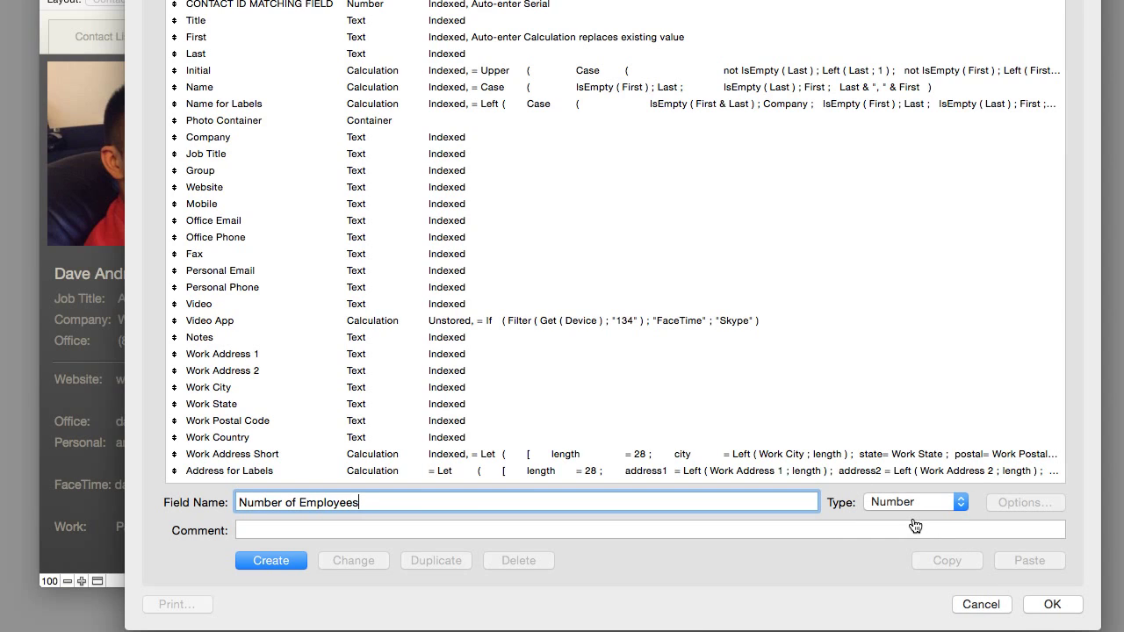
click(928, 503)
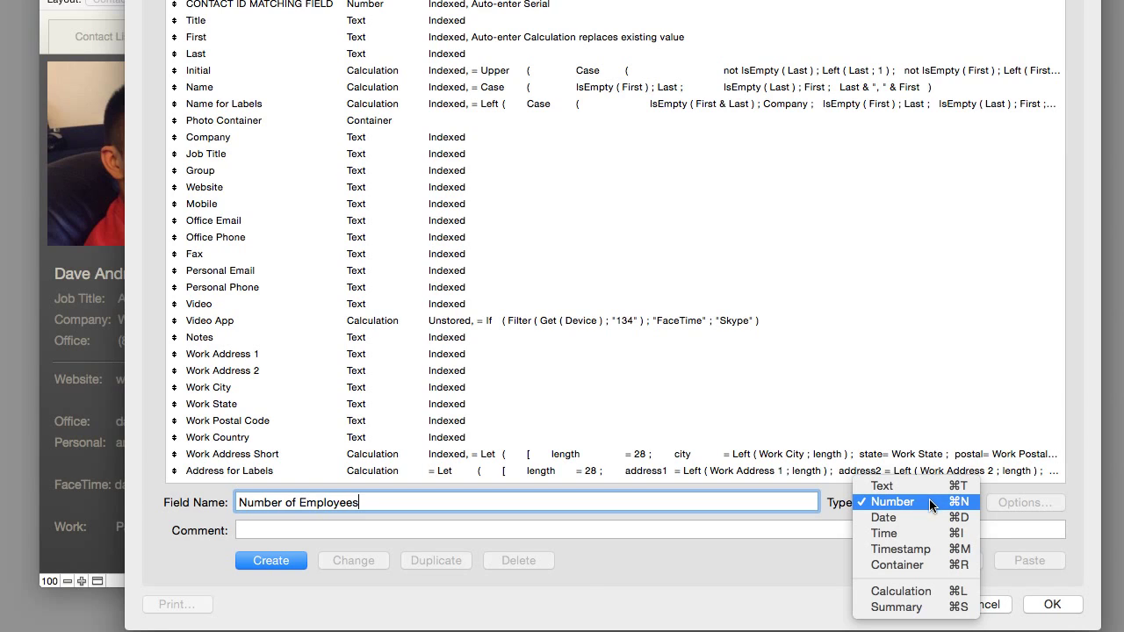
click(932, 482)
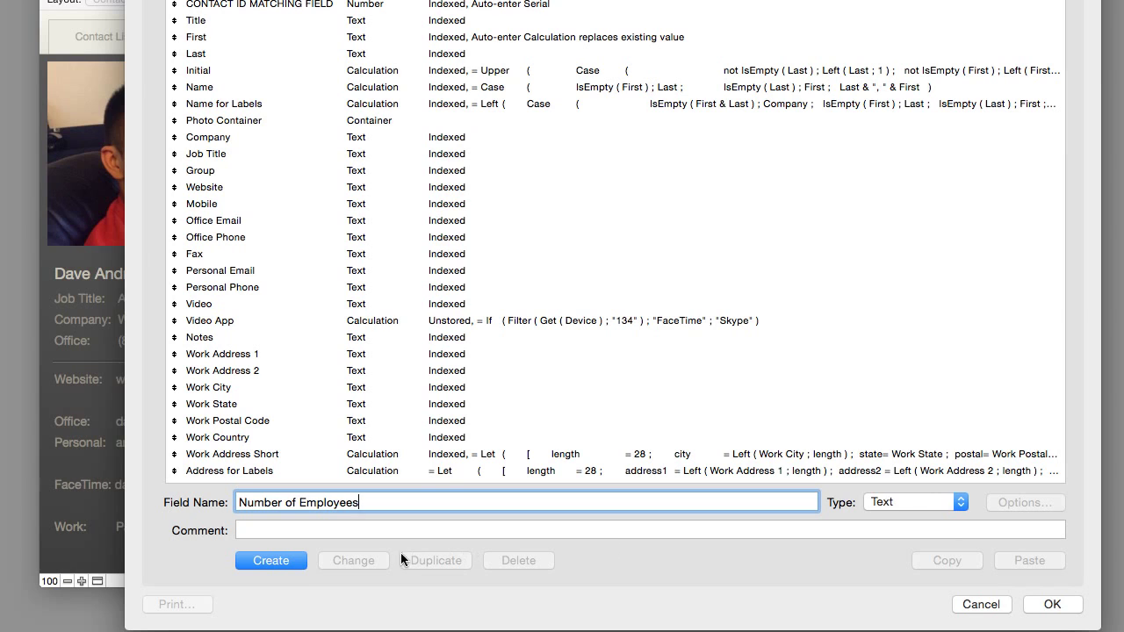
click(277, 564)
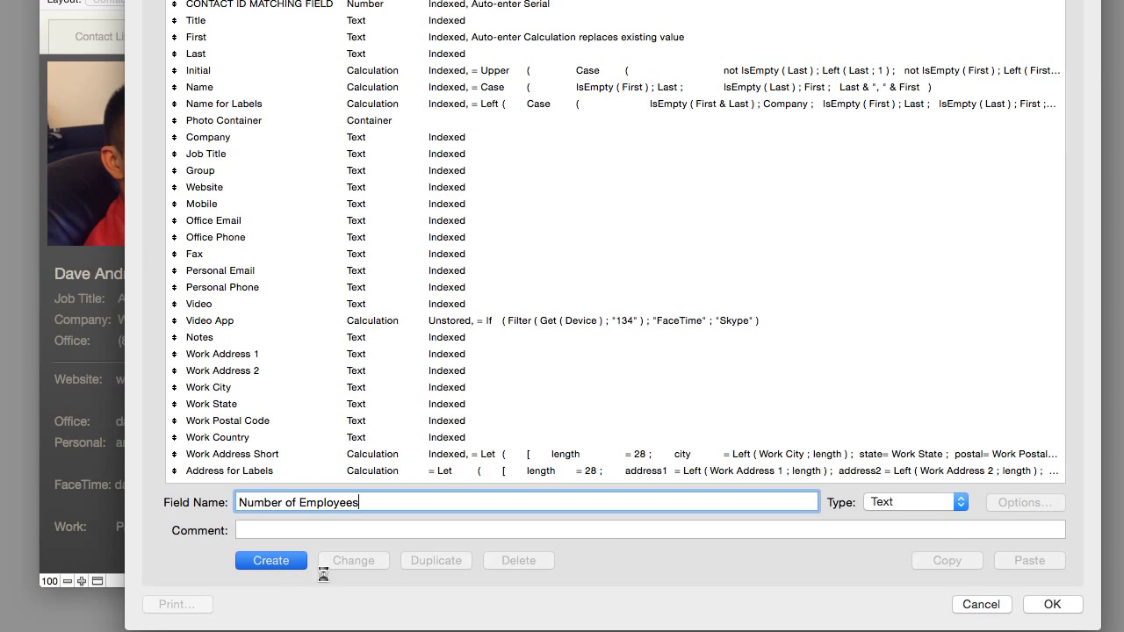
click(1045, 604)
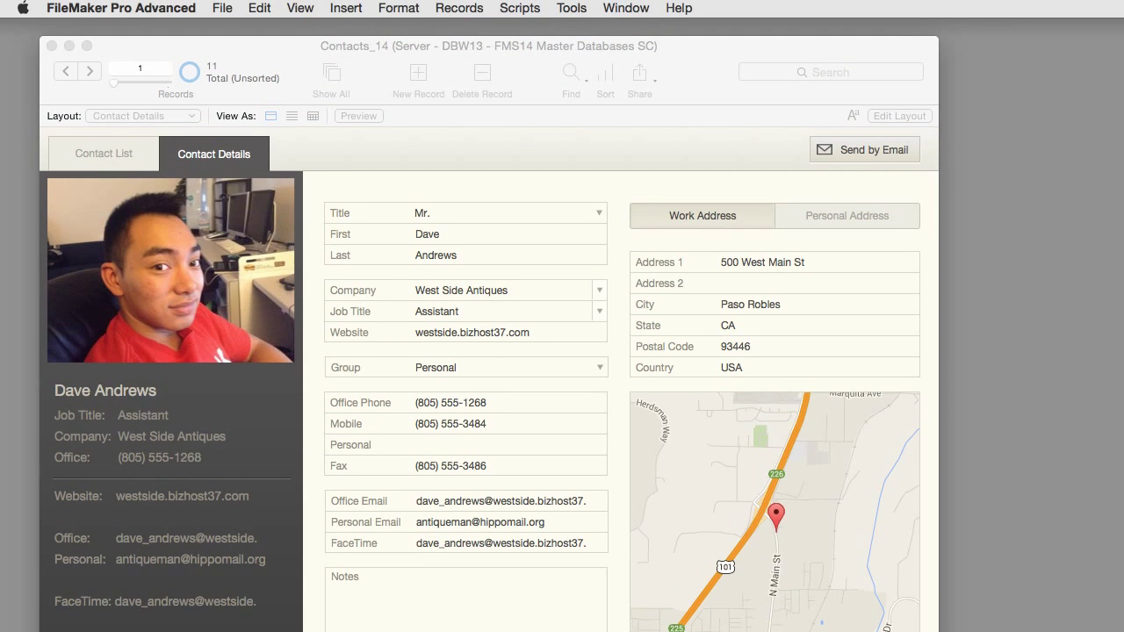
Step: In Layout mode, adjust the body's end and move the Notes field lower to make room
click(766, 152)
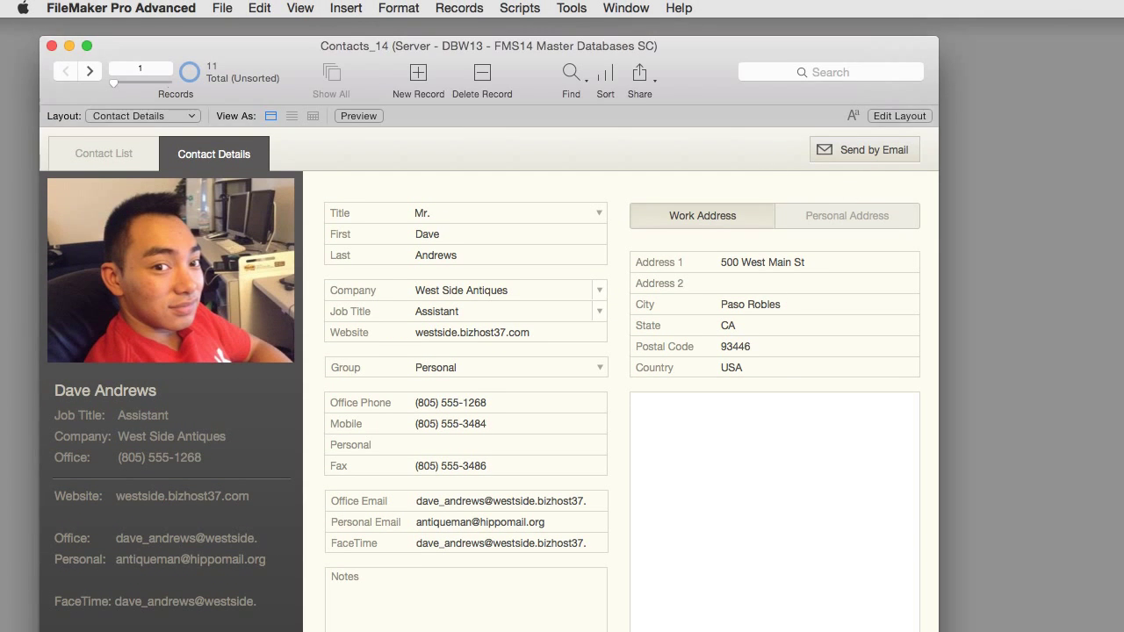
click(902, 115)
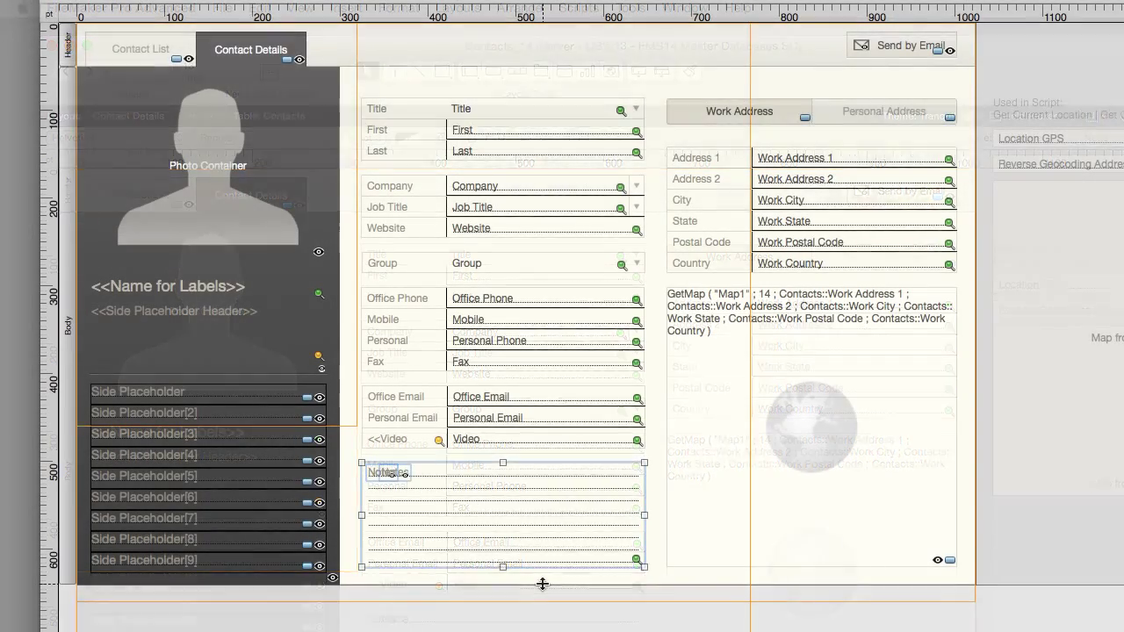
scroll(543, 624, down, 5)
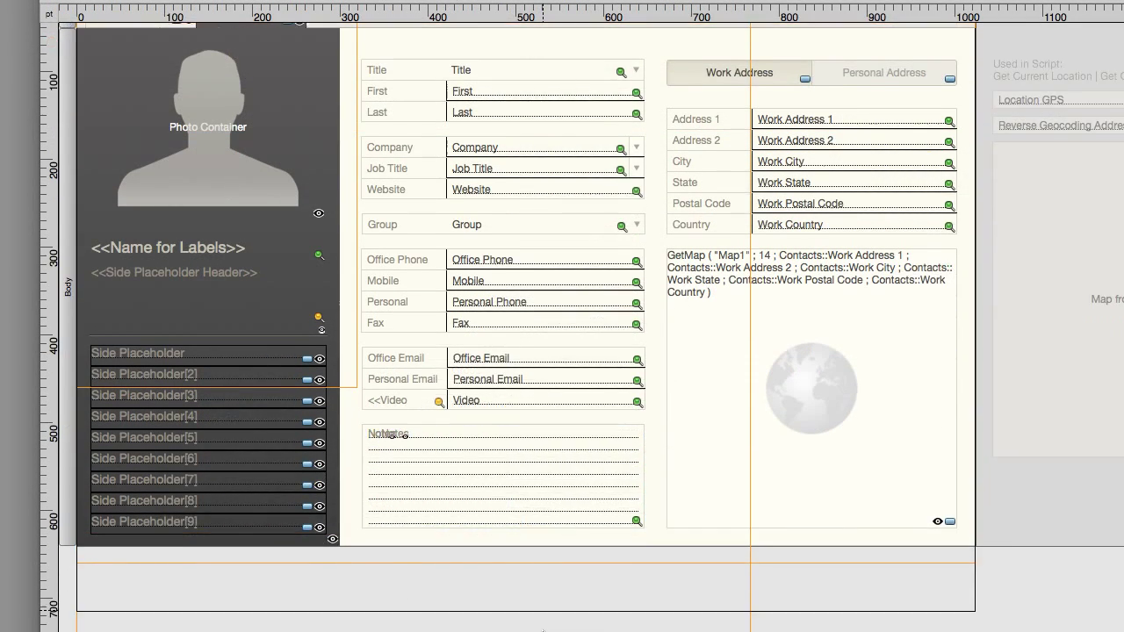
drag(543, 621, 537, 556)
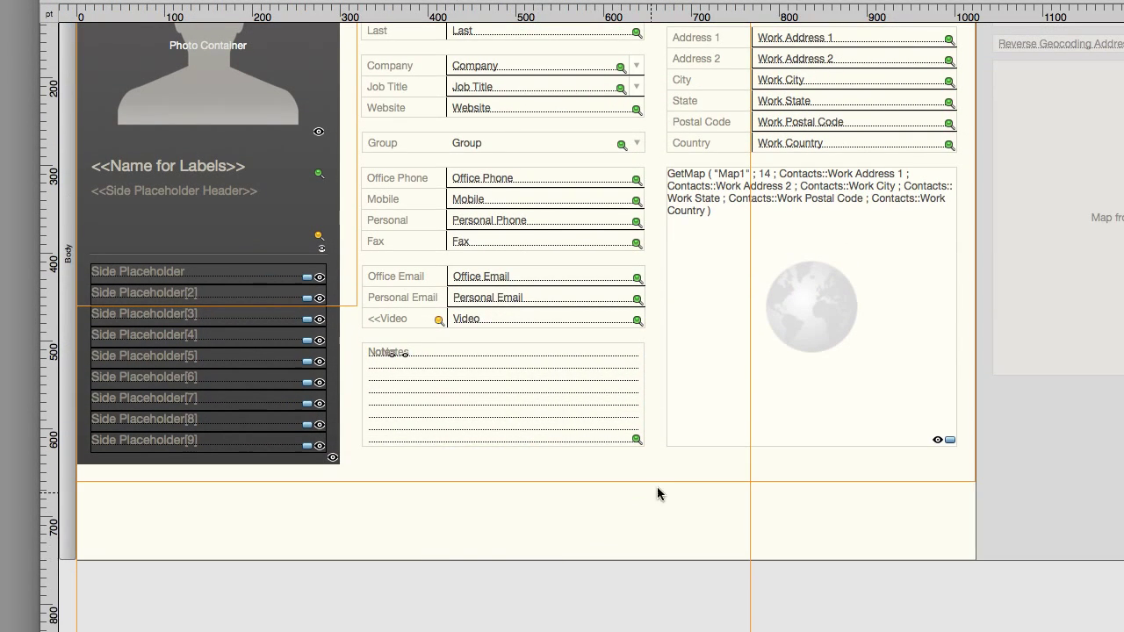
drag(649, 474, 411, 373)
drag(515, 389, 515, 431)
scroll(545, 456, up, 3)
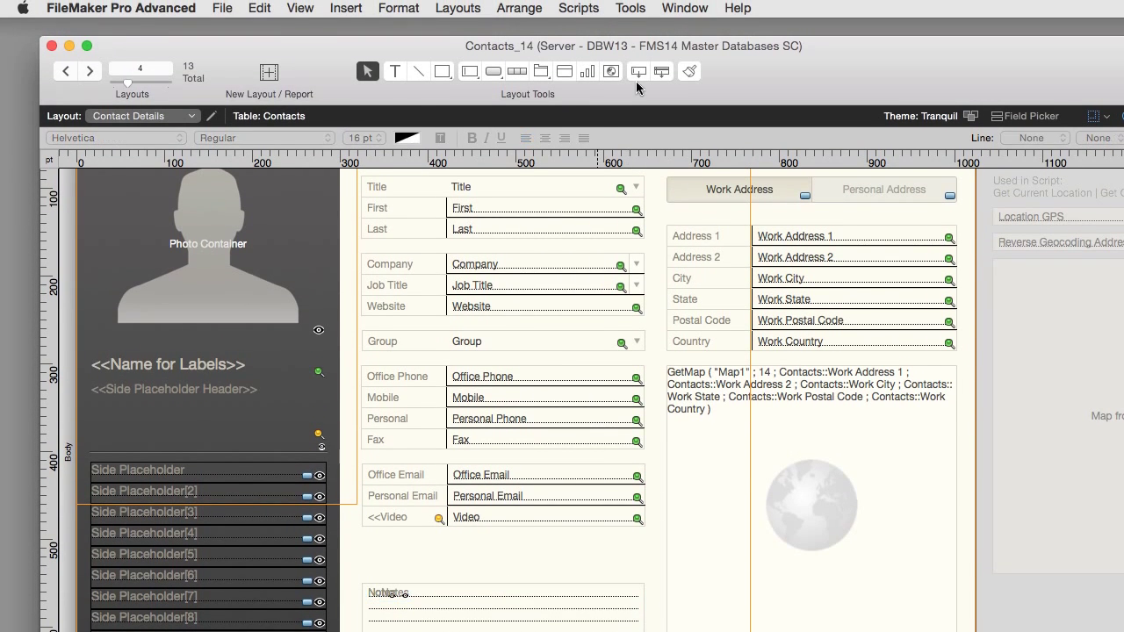
Step: Draw a new field above Notes showing Number of Employees, with a label
drag(639, 71, 448, 553)
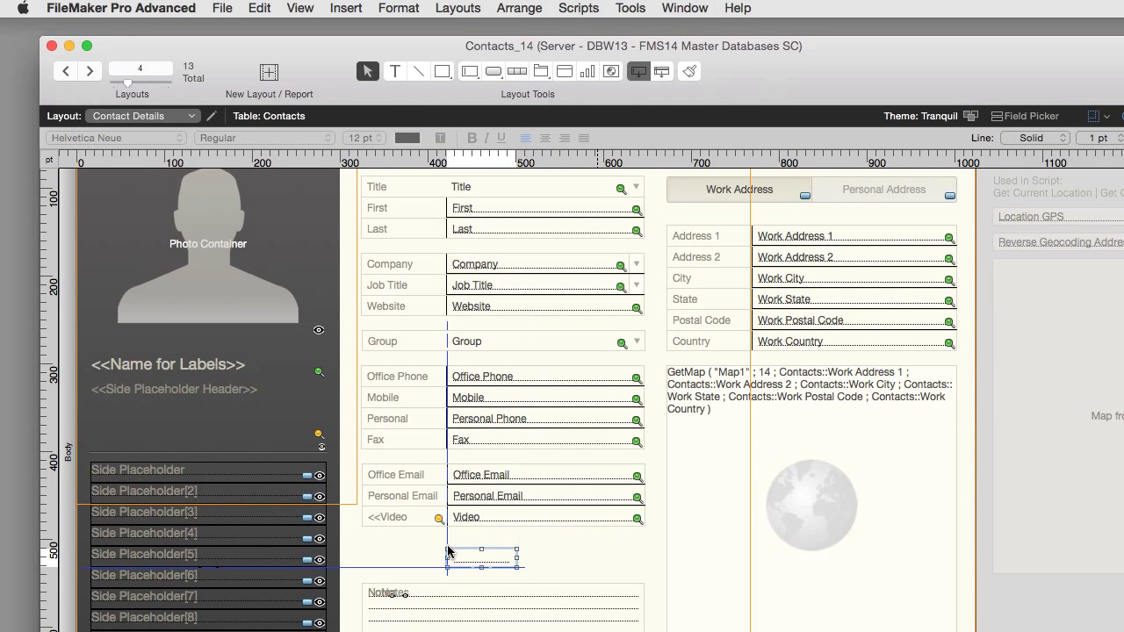
click(820, 446)
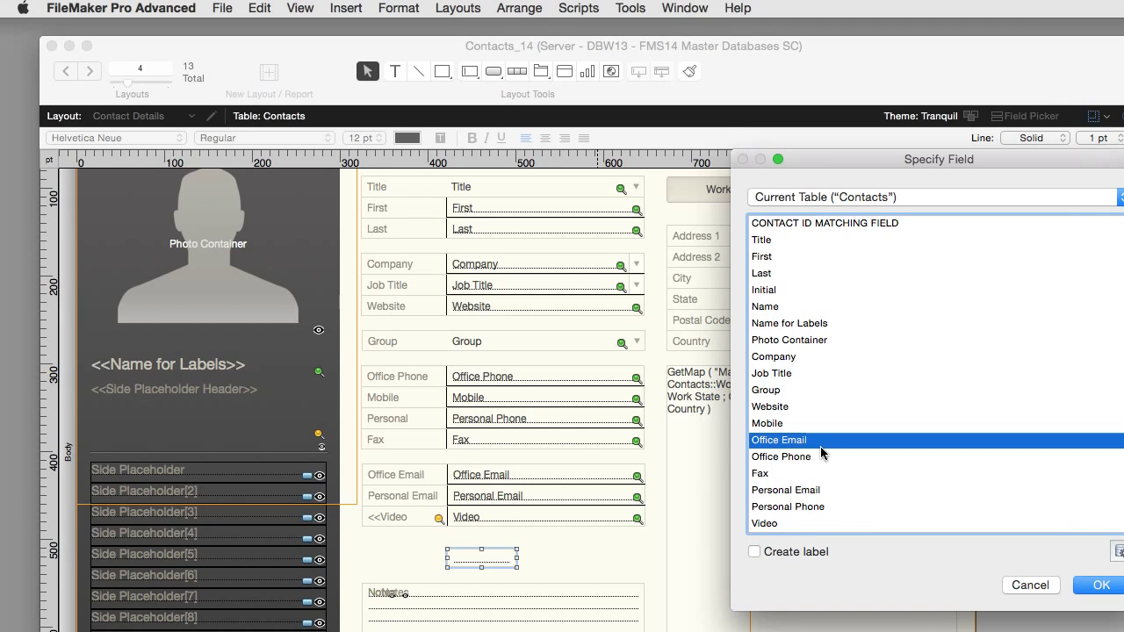
key(End)
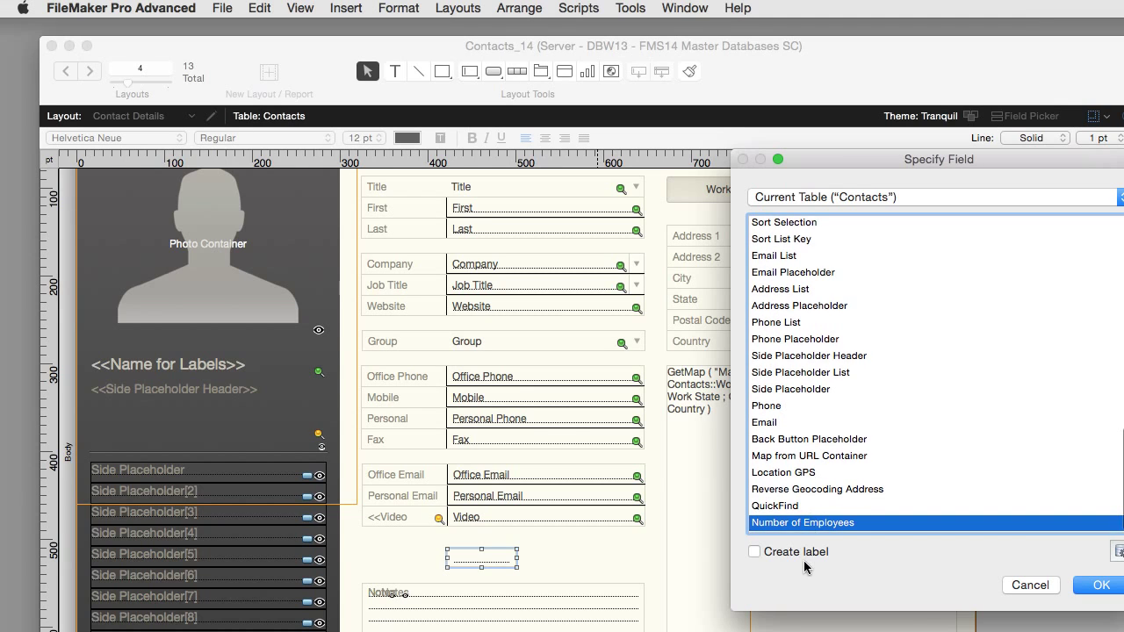
click(803, 552)
click(1108, 590)
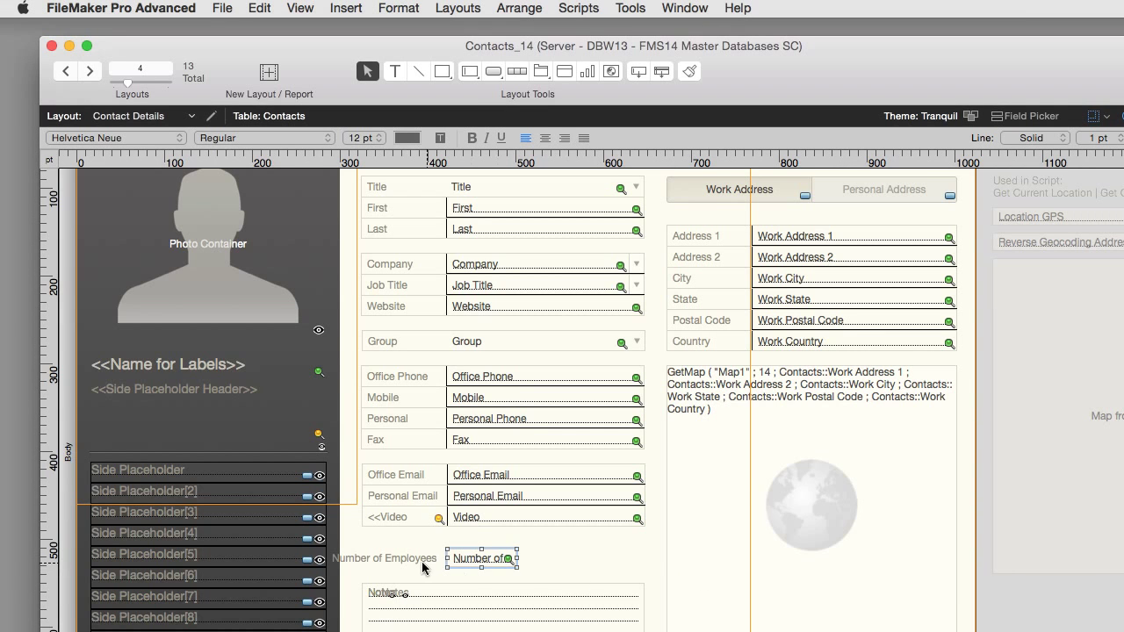
Step: Change the label to '# of Employees' and return to Browse mode
click(388, 559)
click(385, 558)
double_click(347, 559)
text(#)
click(577, 542)
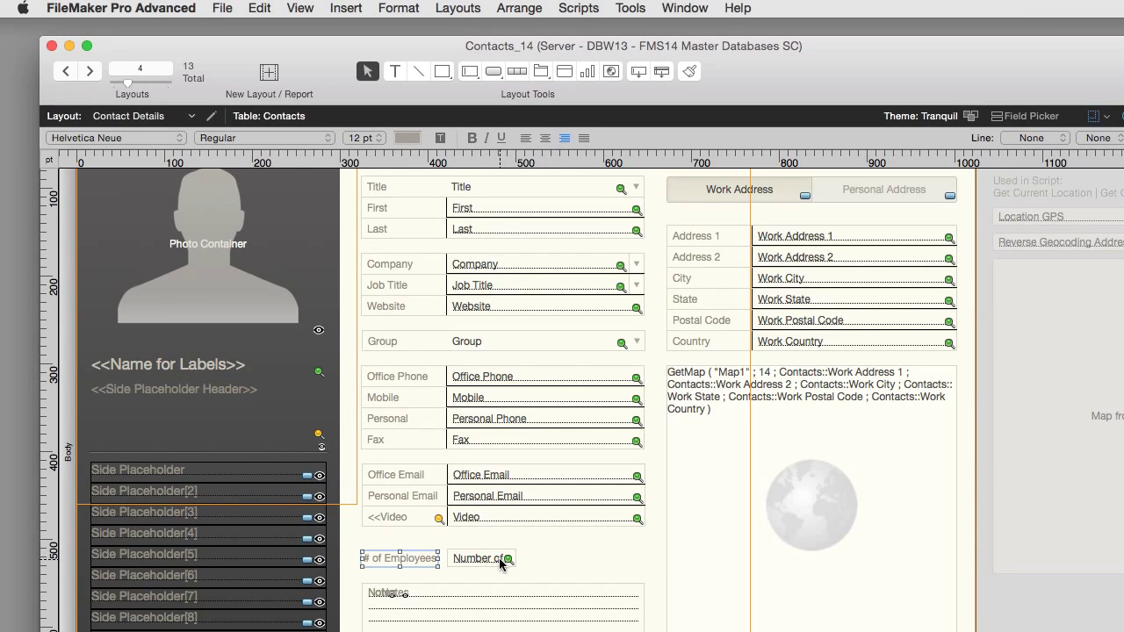
key(super+b)
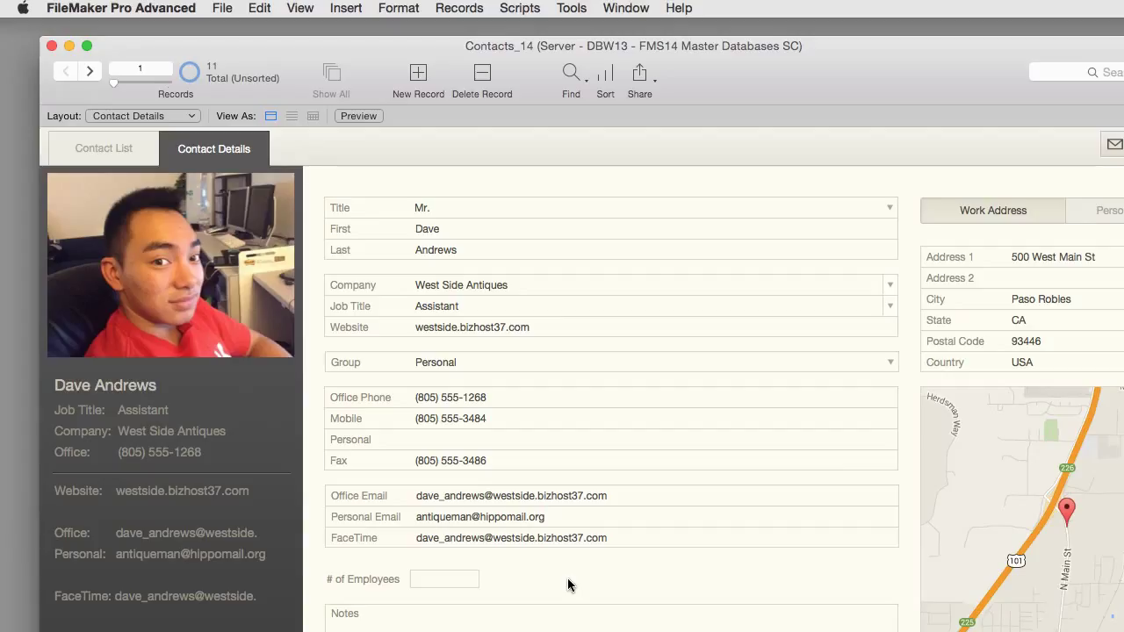
Step: Preview the # of Employees field in Find mode, then switch to Layout mode
click(569, 73)
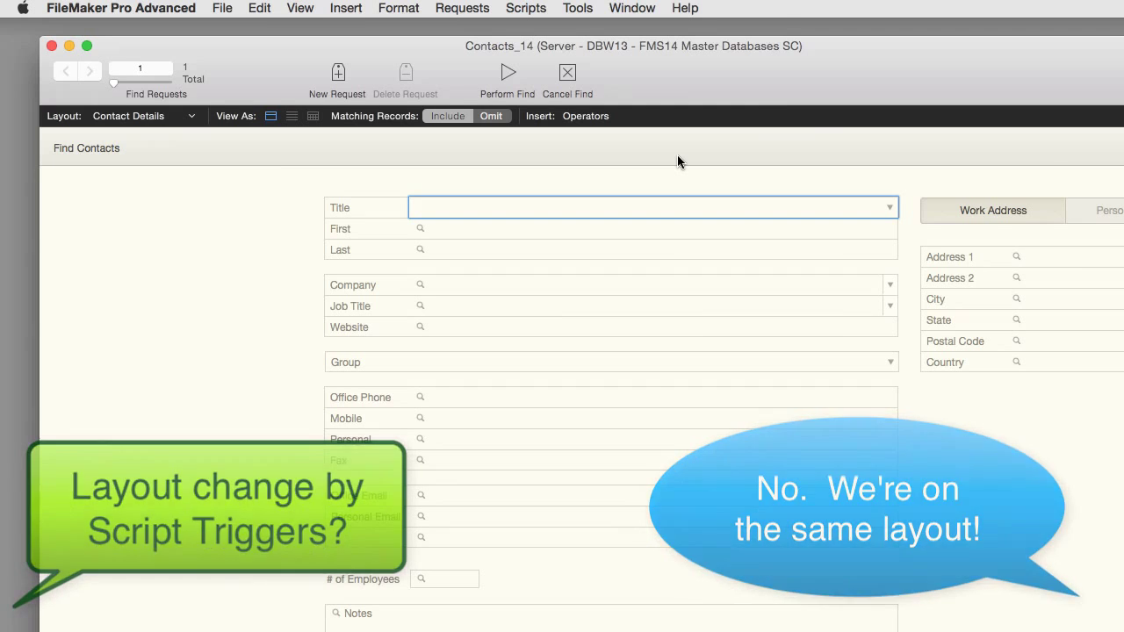
key(super+l)
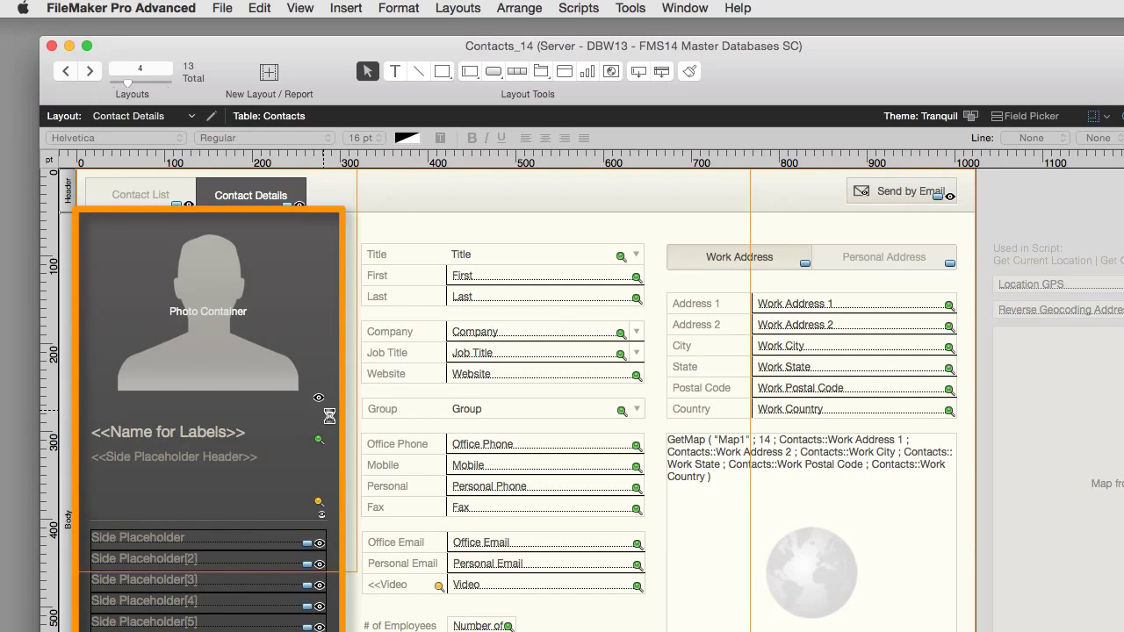
Step: Open the side panel's slide control setup and drop documents into the Digital Docs containers on each panel
double_click(318, 426)
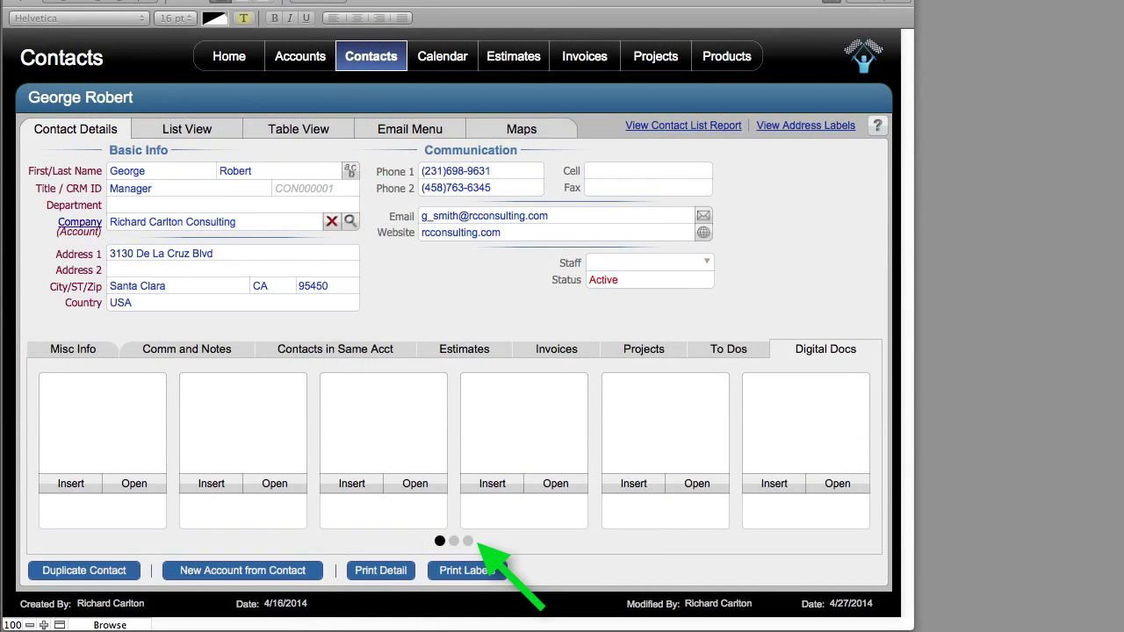
drag(1010, 535, 145, 420)
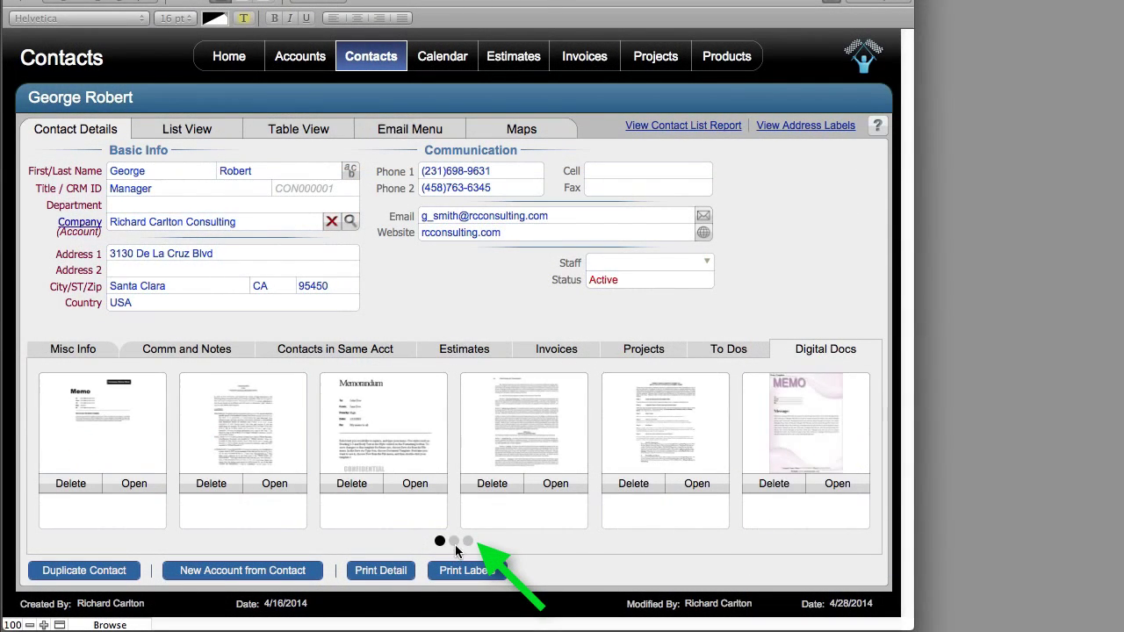
click(454, 541)
click(468, 542)
drag(1098, 562, 806, 426)
drag(1098, 562, 102, 426)
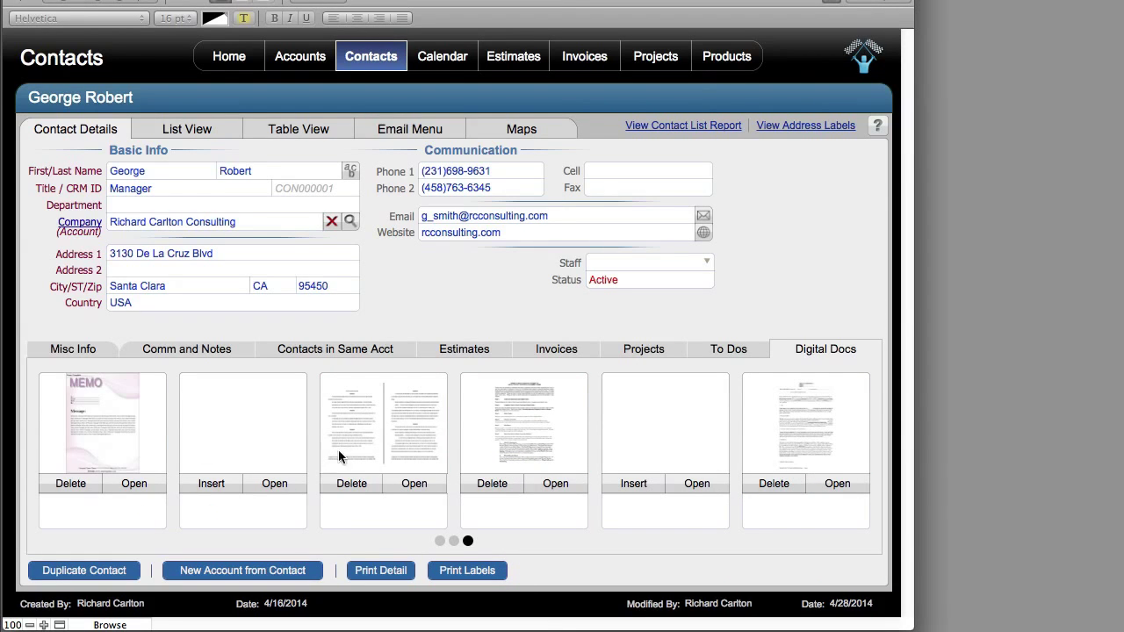
click(454, 541)
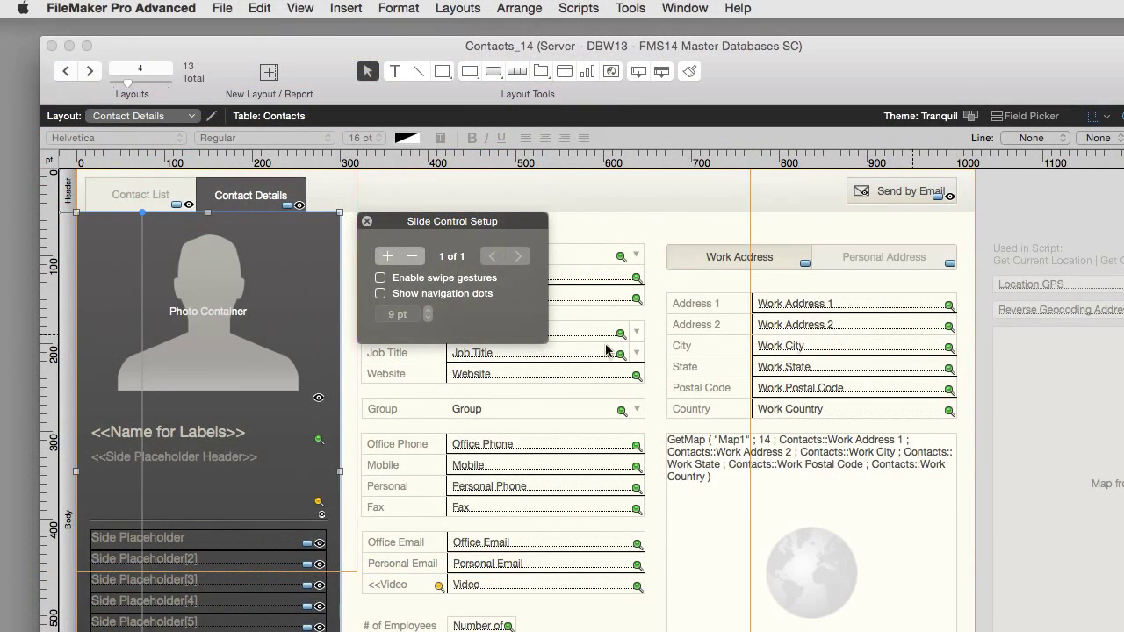
Step: Bring the Inspector's Data settings into view and close the Slide Control Setup
drag(1123, 264, 985, 167)
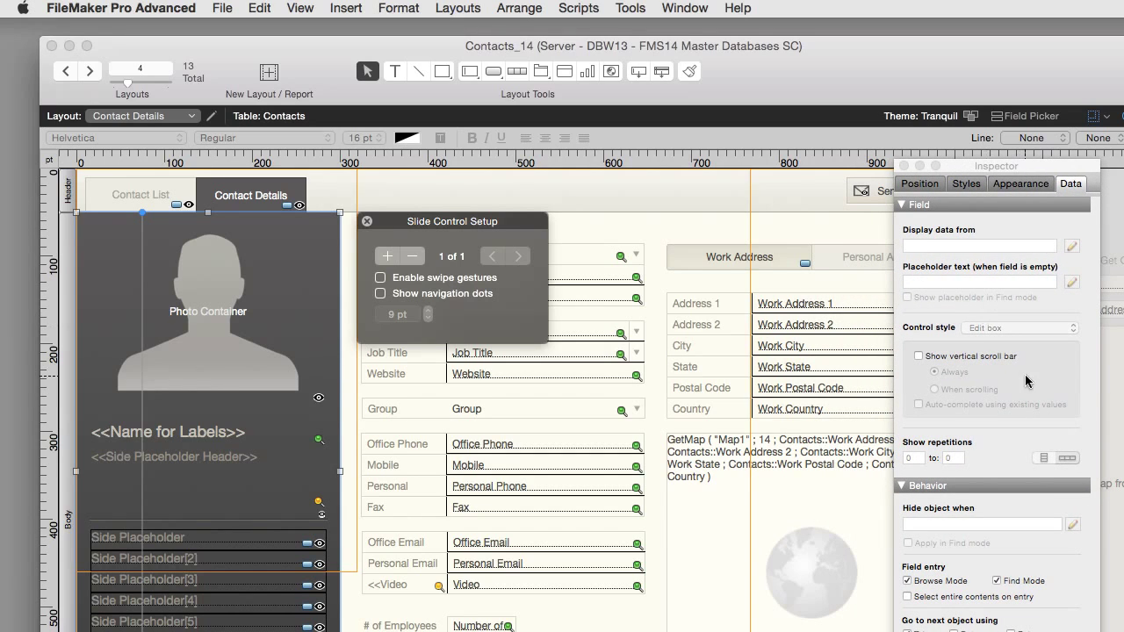
click(1051, 535)
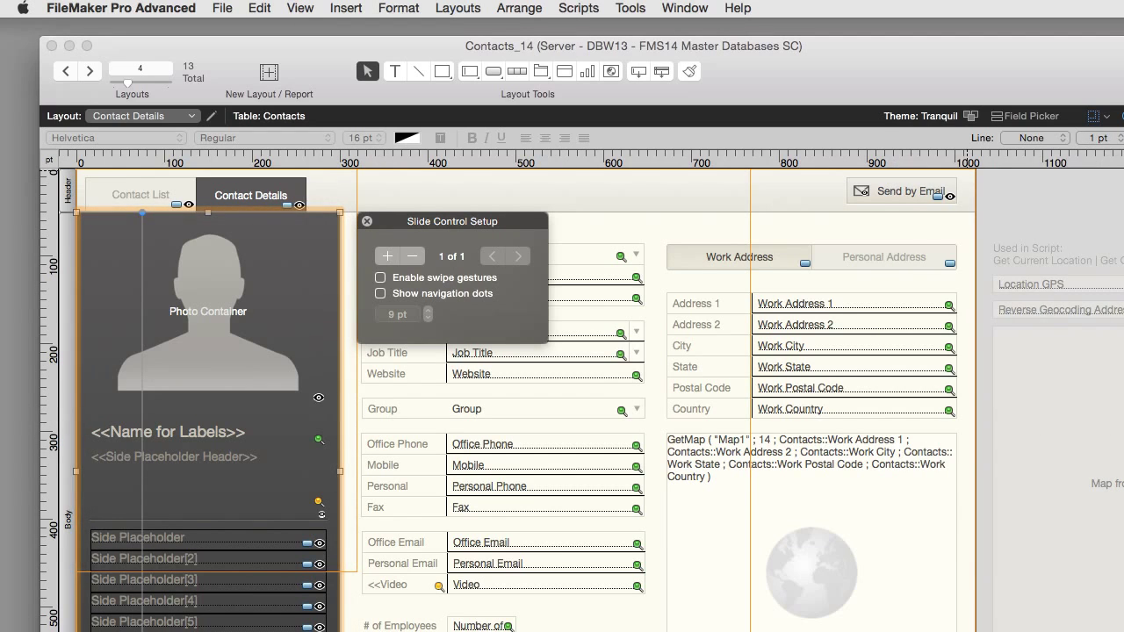
drag(1123, 180, 940, 115)
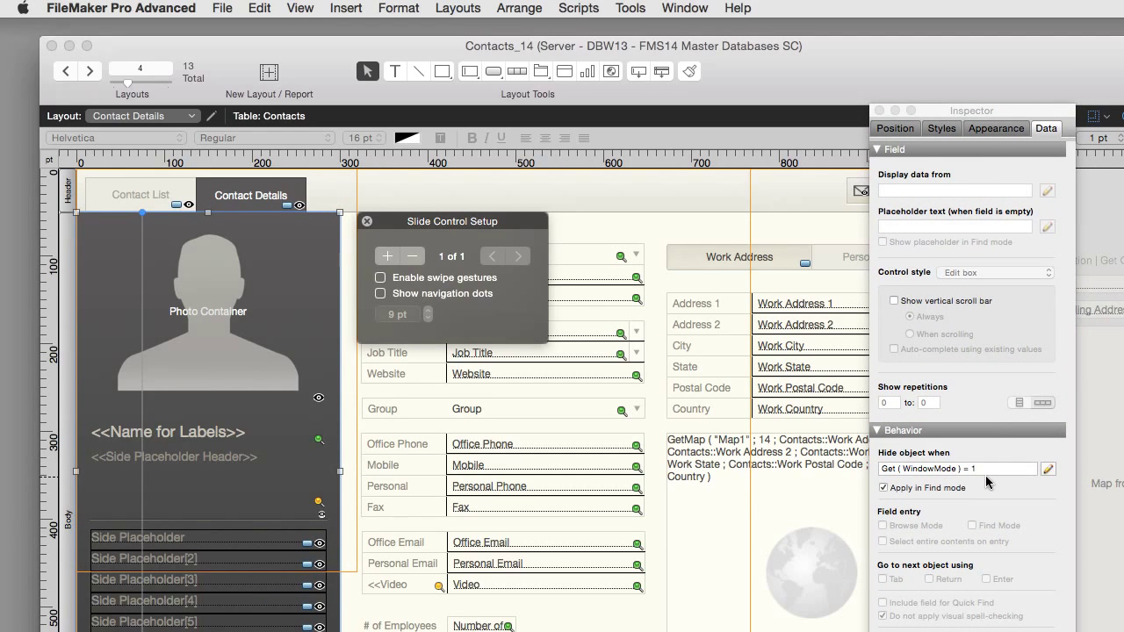
click(993, 468)
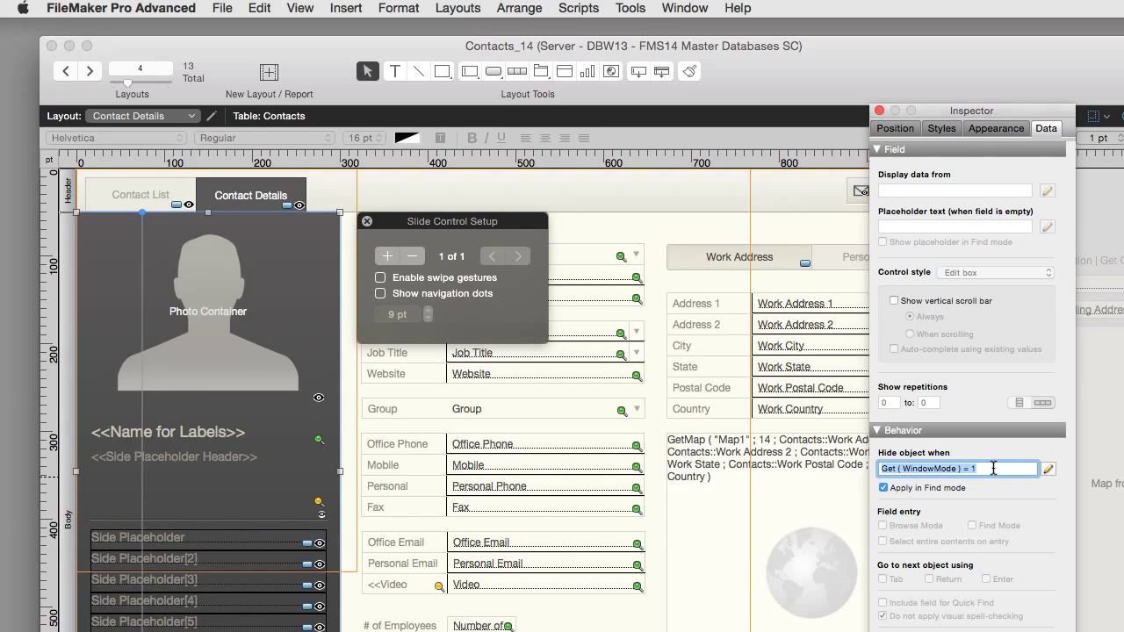
click(993, 468)
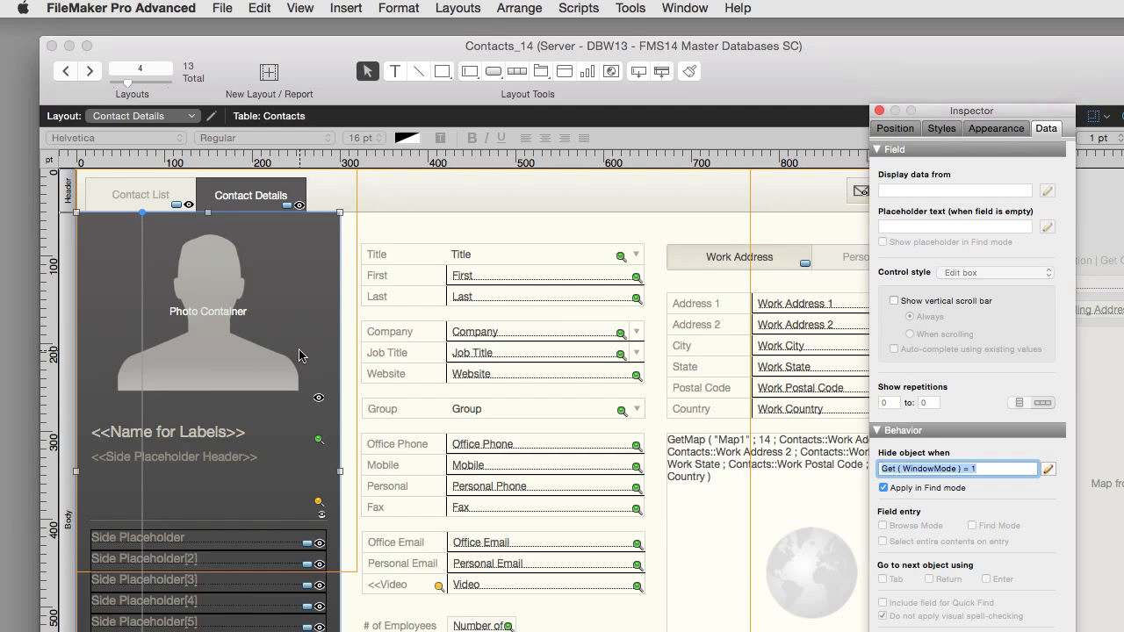
Step: Check the hide conditions of the photo, side panel and text objects, then edit the hide-when calculation
click(234, 331)
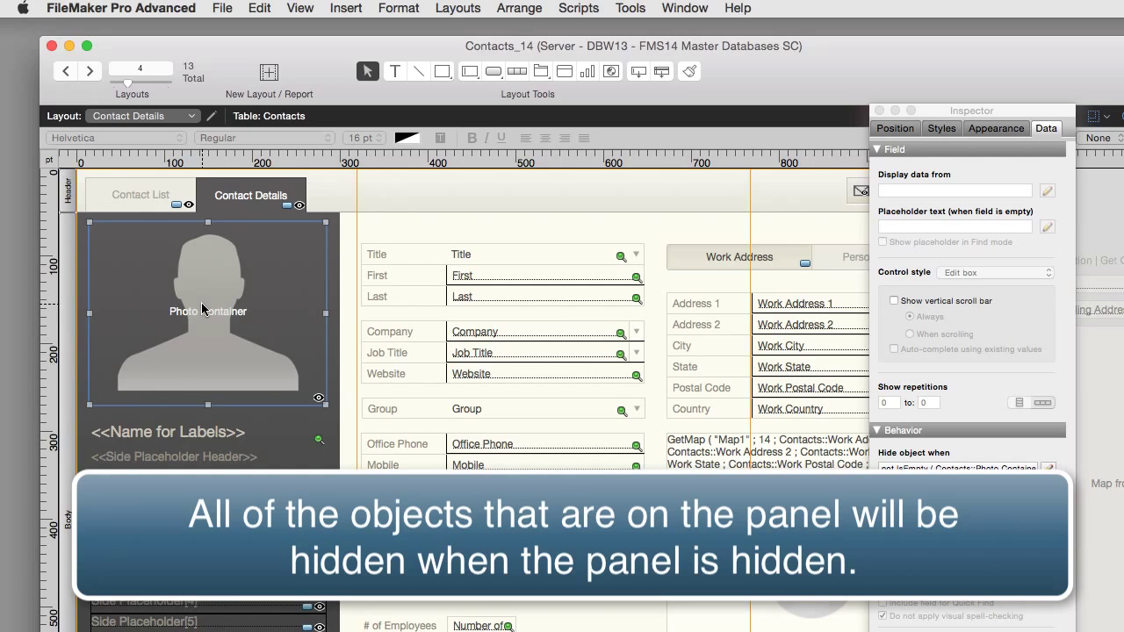
click(325, 413)
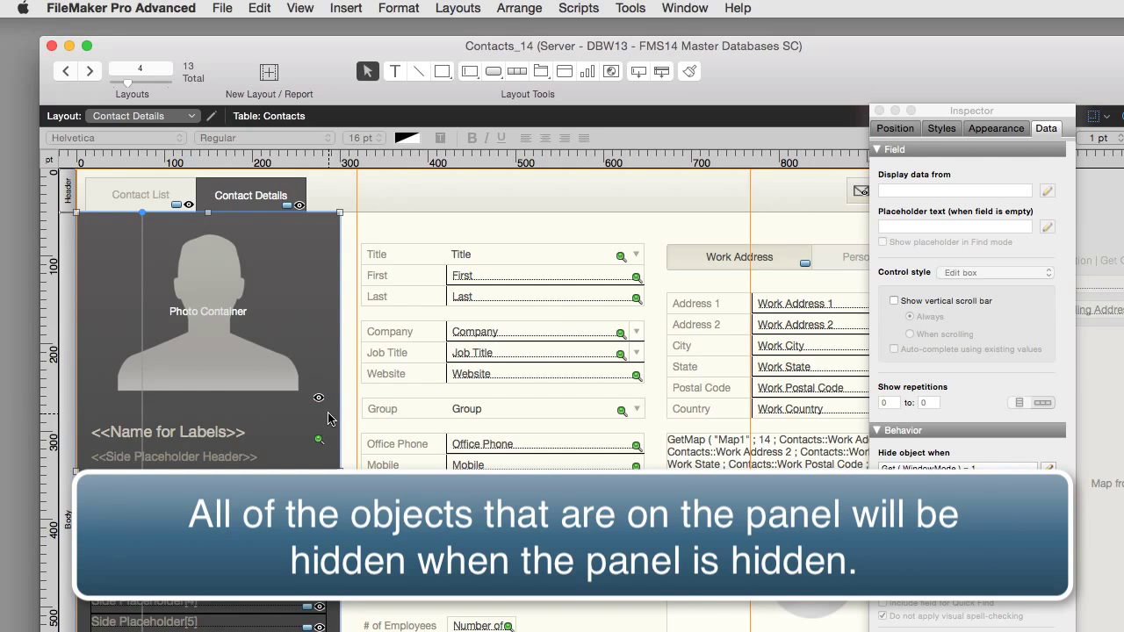
drag(331, 415, 348, 439)
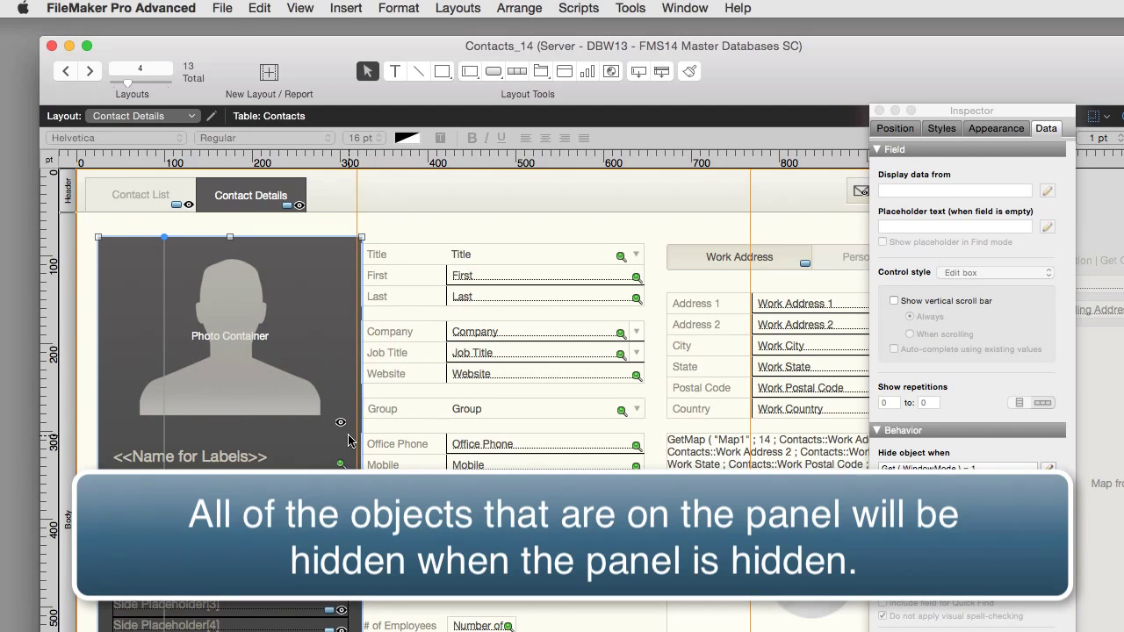
key(super+z)
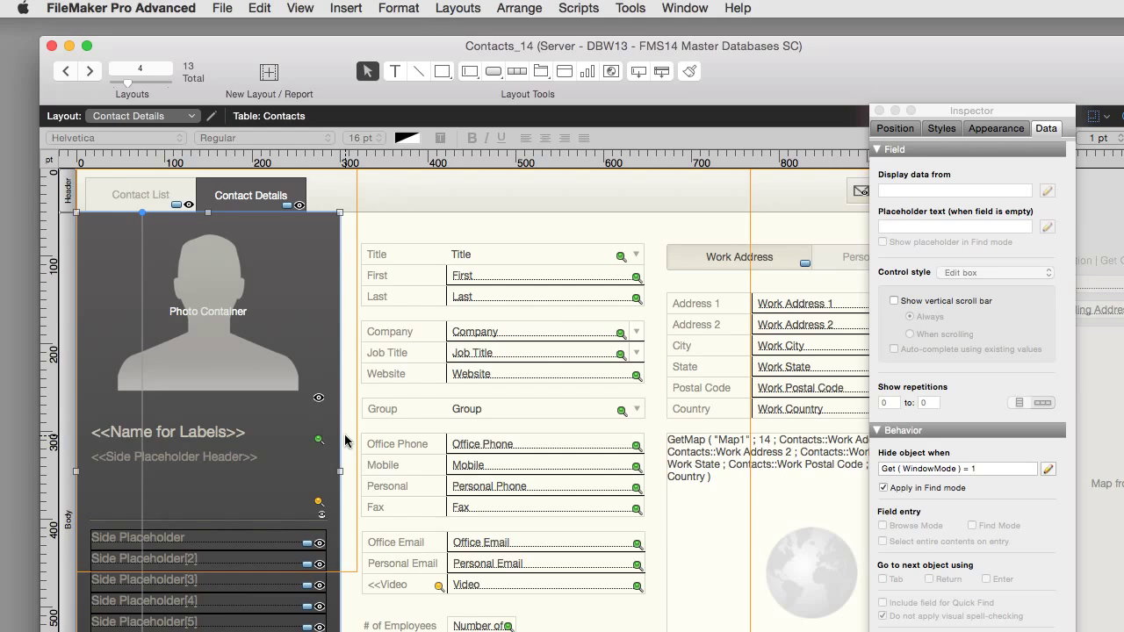
click(233, 354)
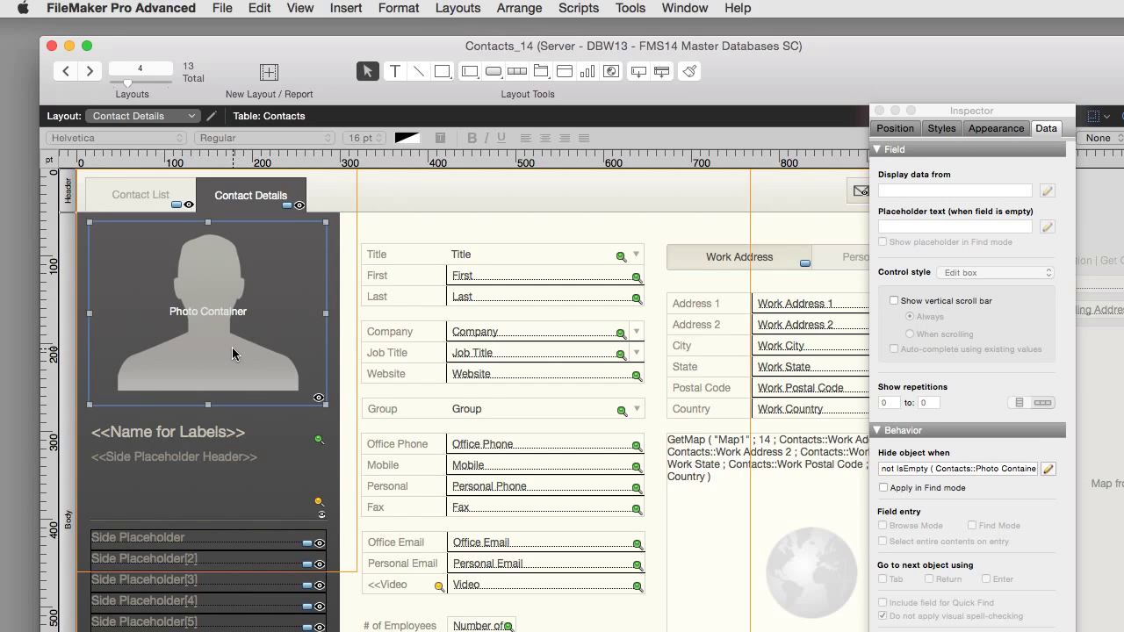
click(183, 432)
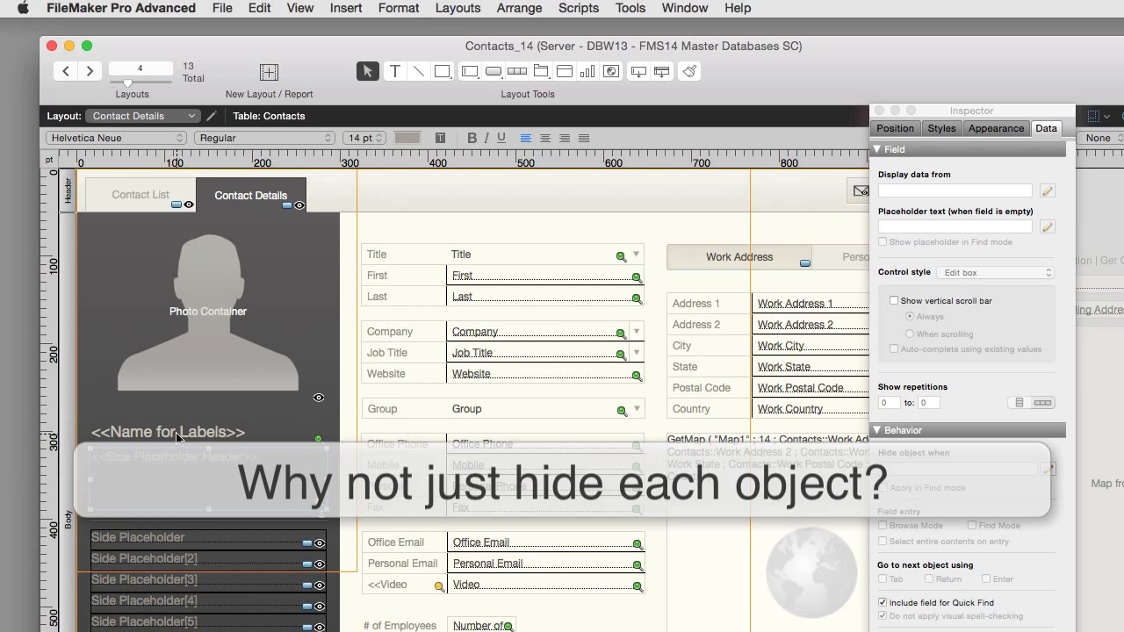
click(185, 455)
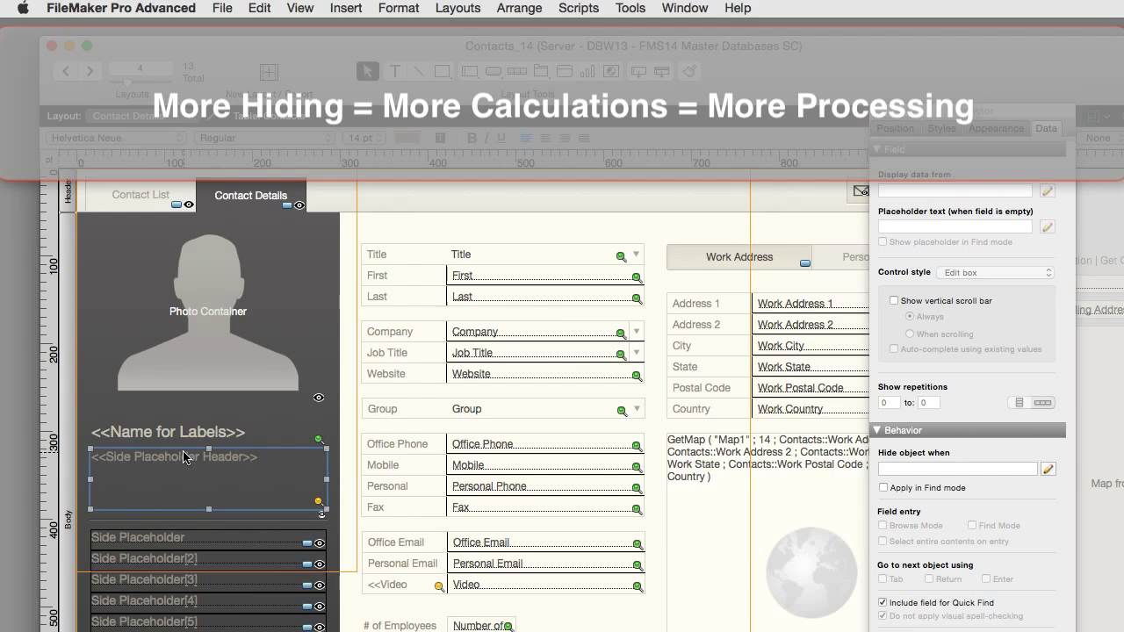
click(979, 470)
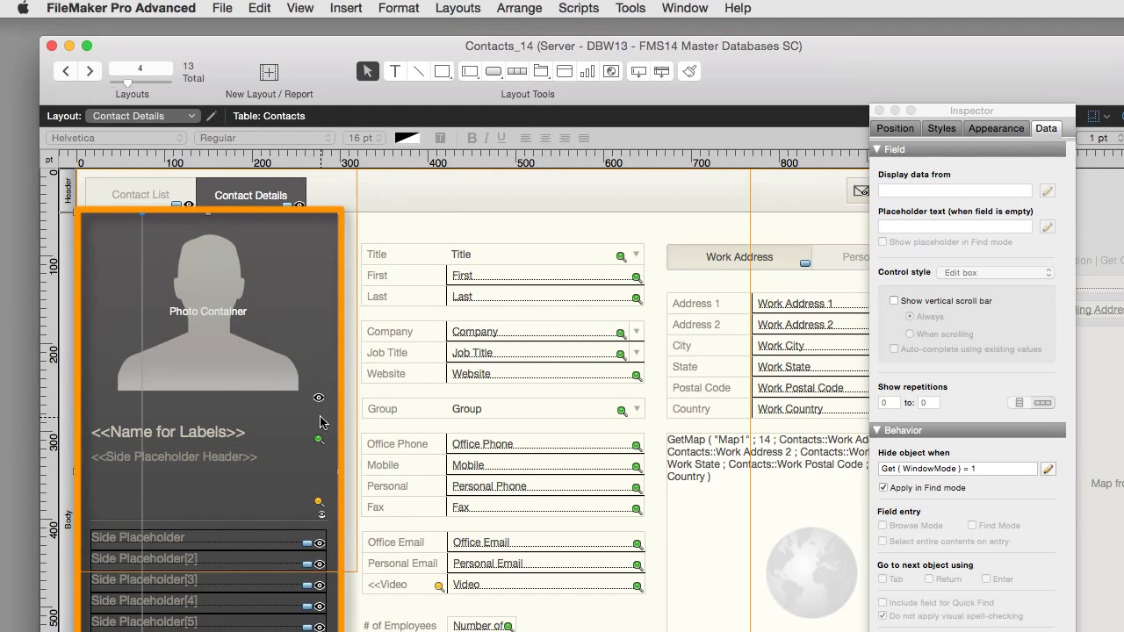
drag(320, 421, 360, 422)
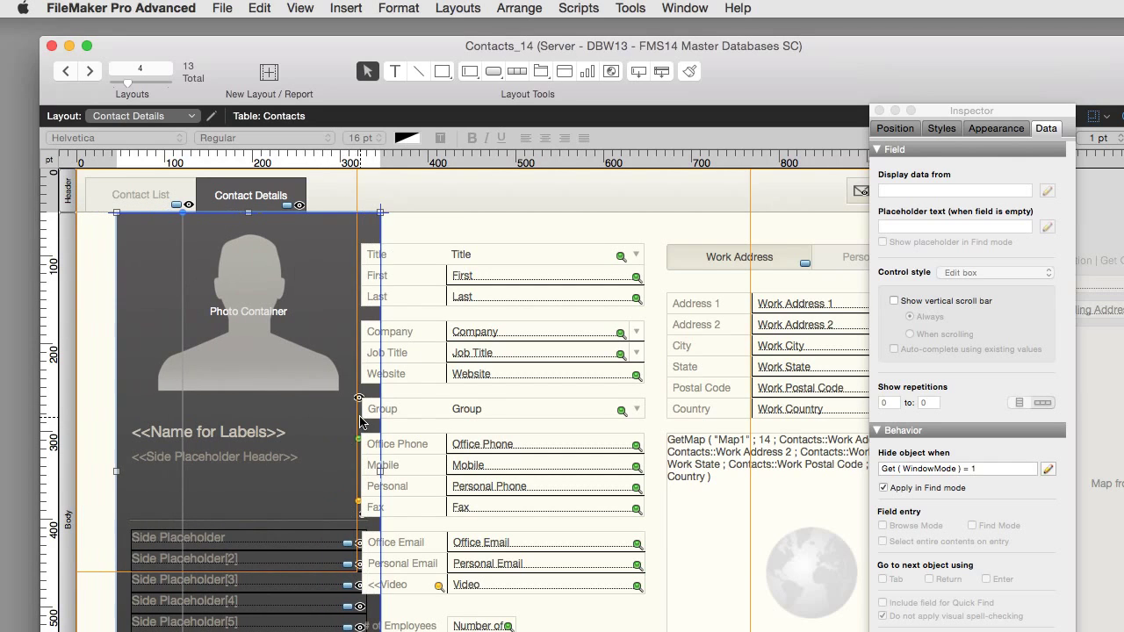
key(super+z)
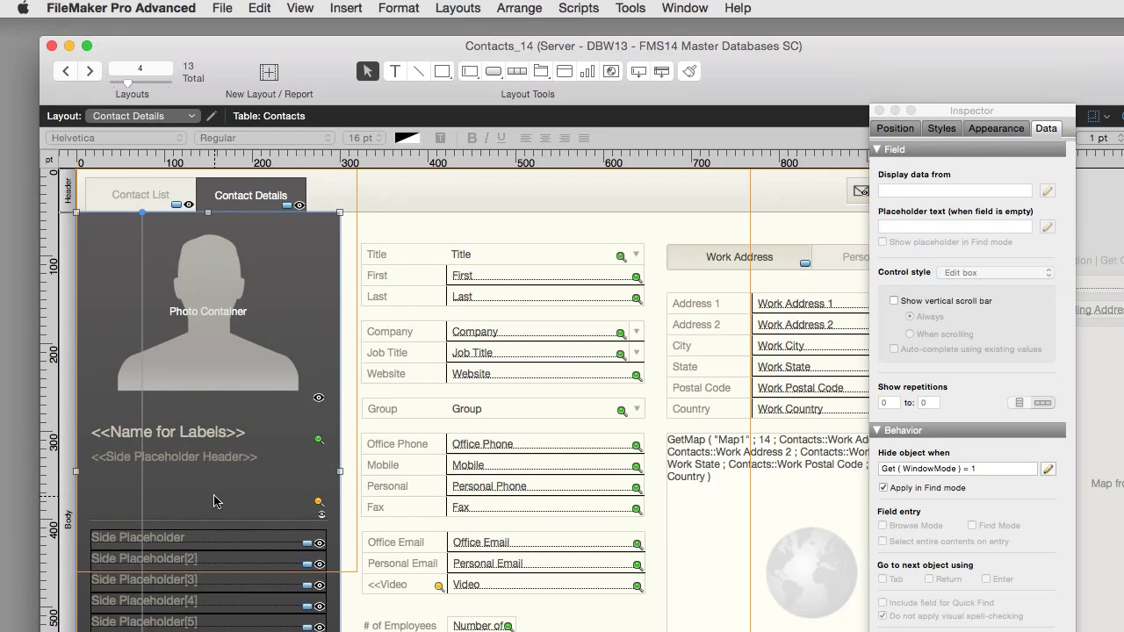
click(163, 545)
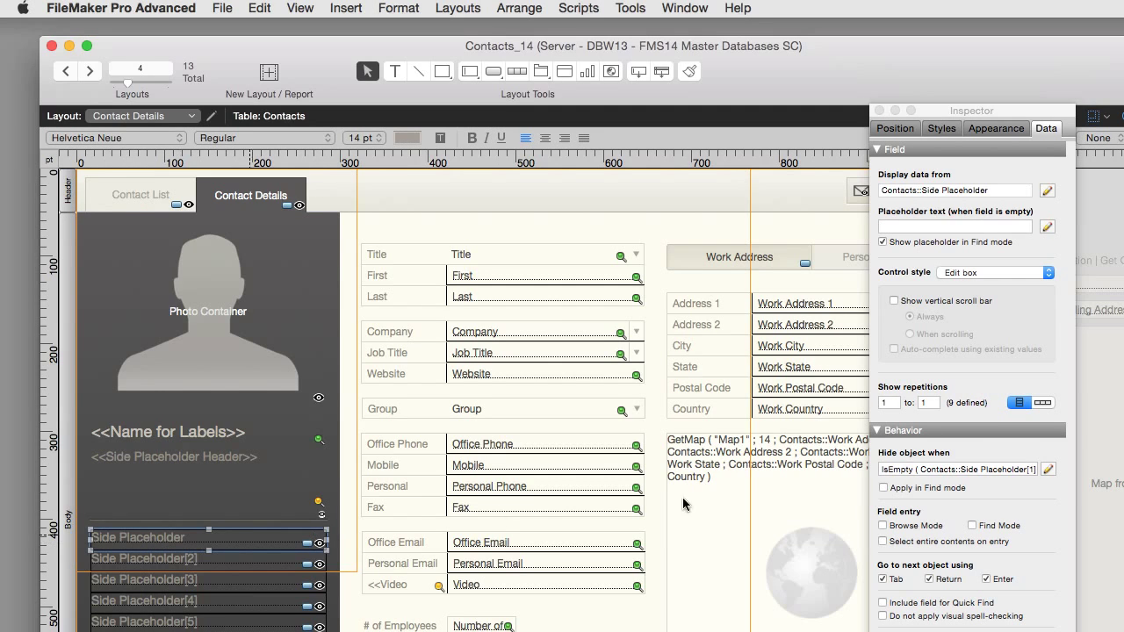
click(930, 471)
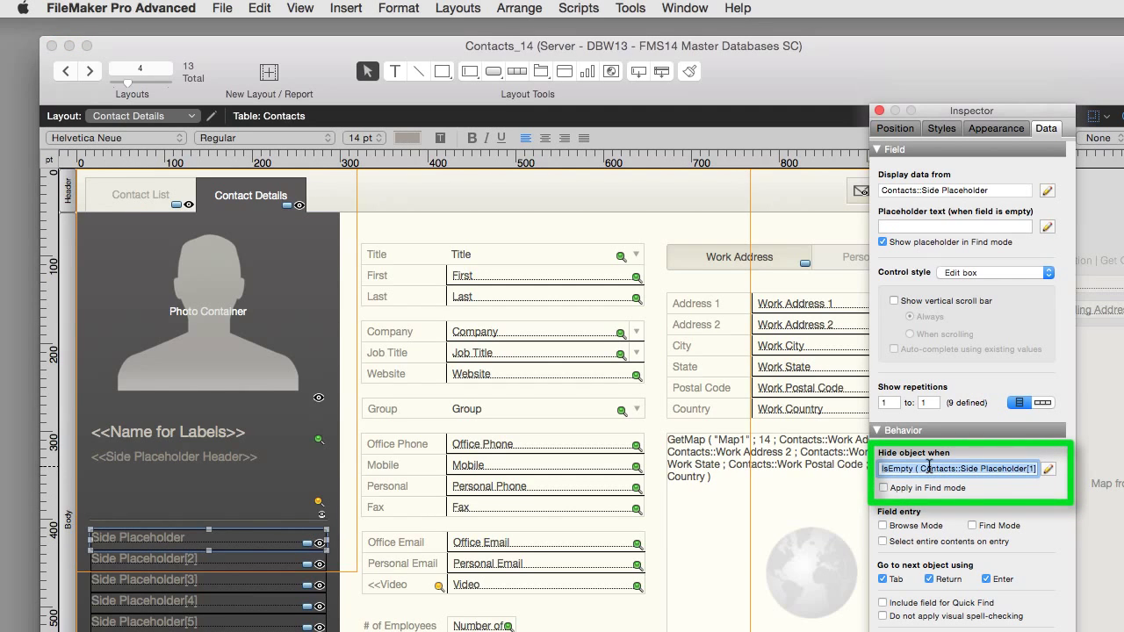
click(216, 562)
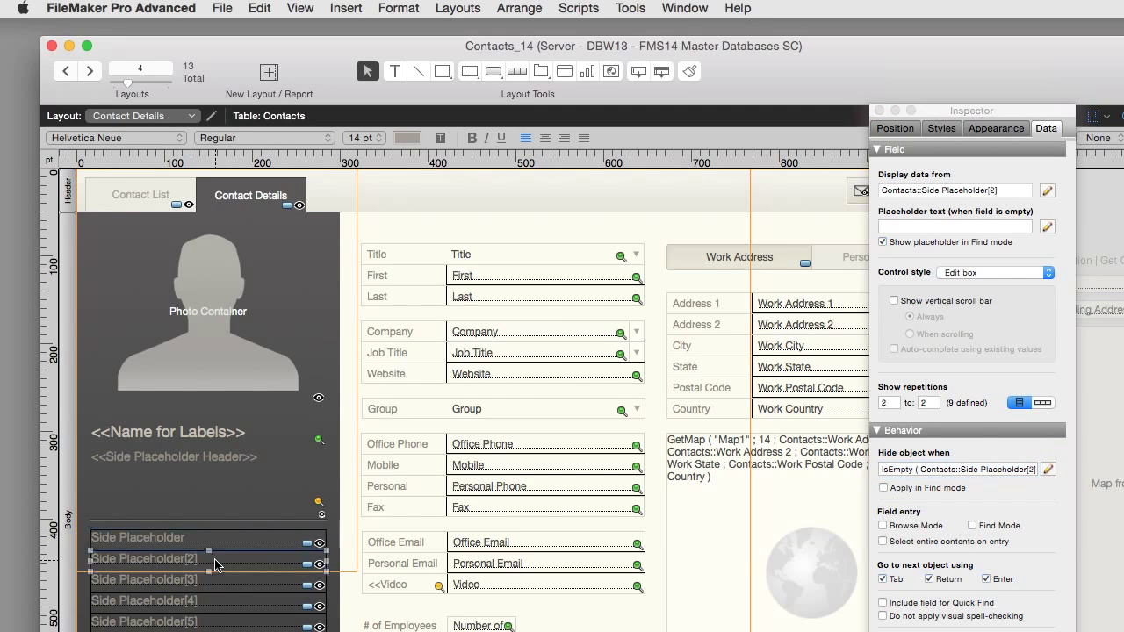
click(215, 584)
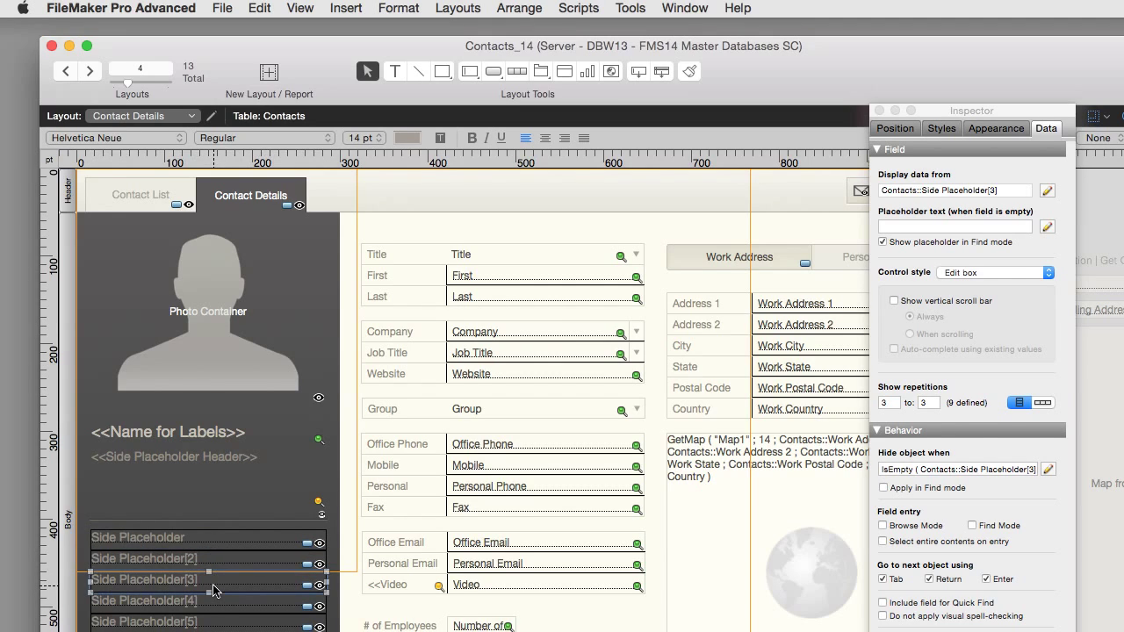
click(217, 606)
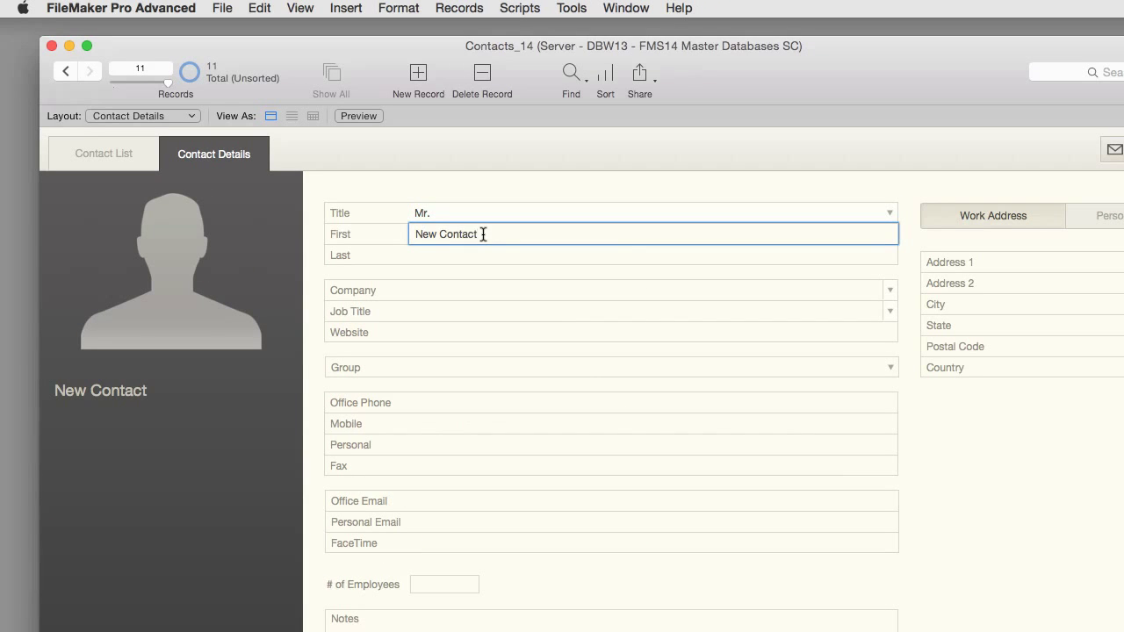
Step: Replace 'New Contact' with the contact's first and last name
triple_click(483, 235)
key(Escape)
key(Escape)
key(Tab)
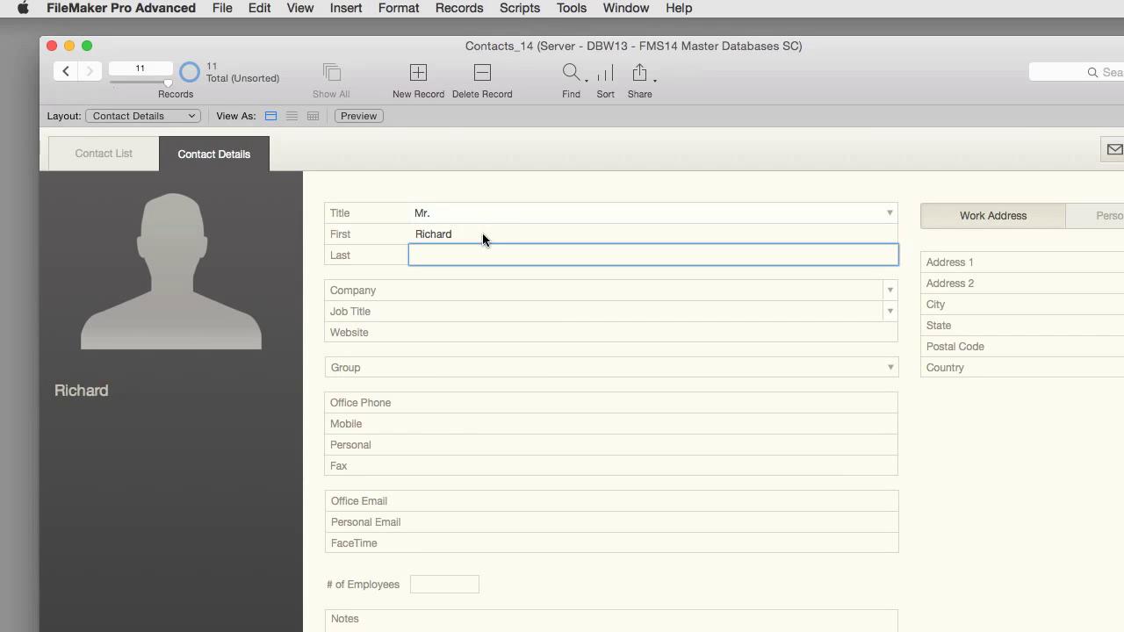
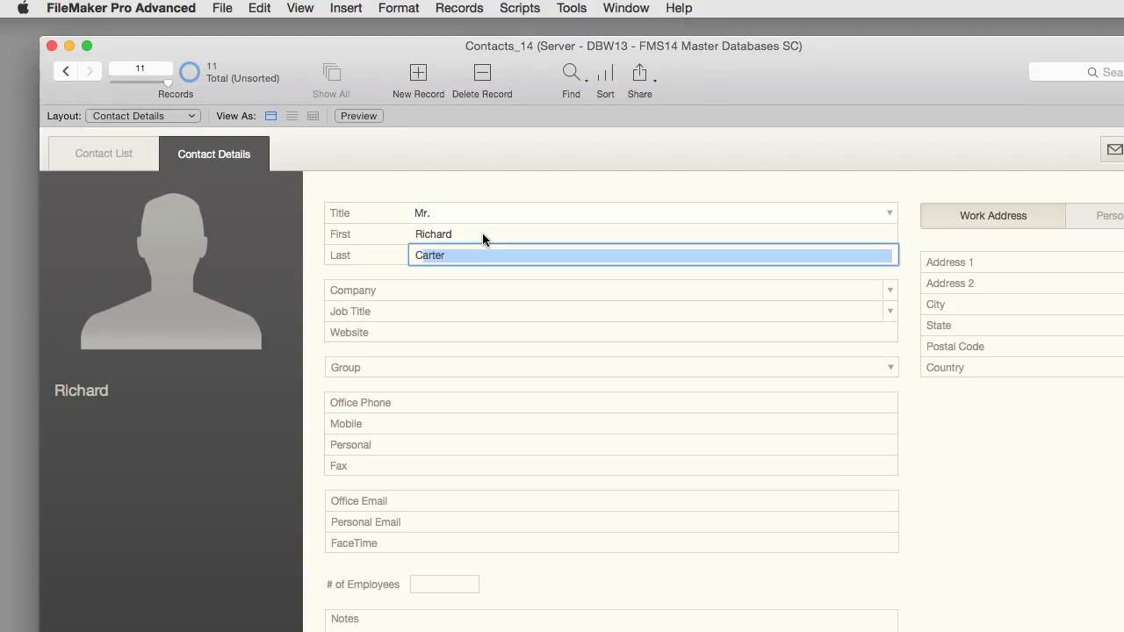
key(Tab)
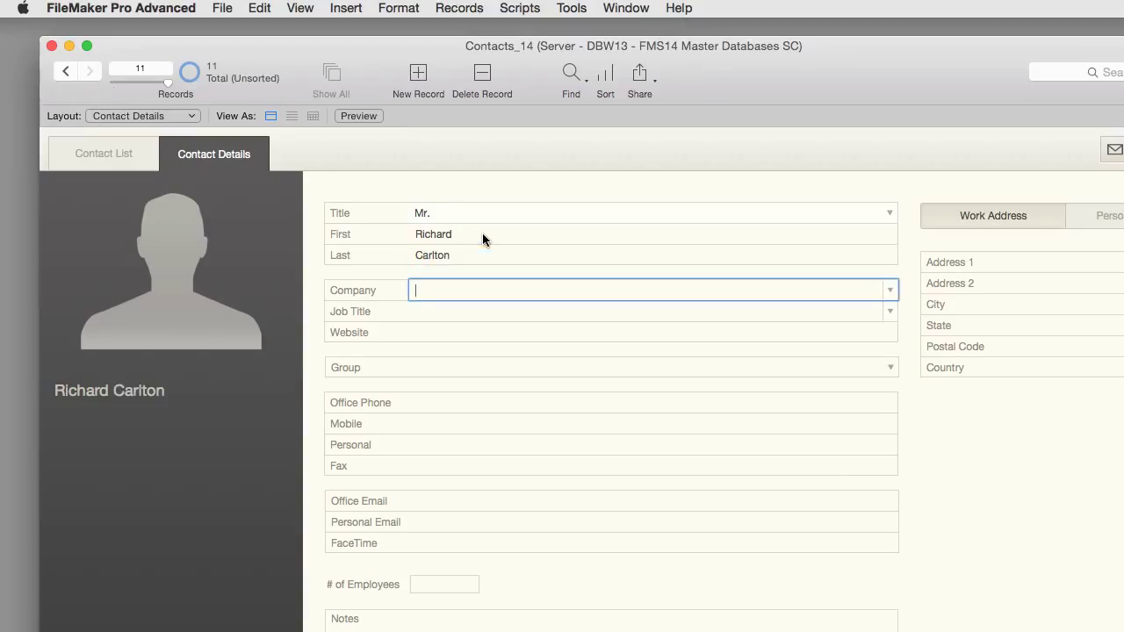
Step: Enter company RCC, job title Senior Engineer and the contact's personal e-mail, then start the website field
text(RCC)
key(Tab)
text(Senior Engineer)
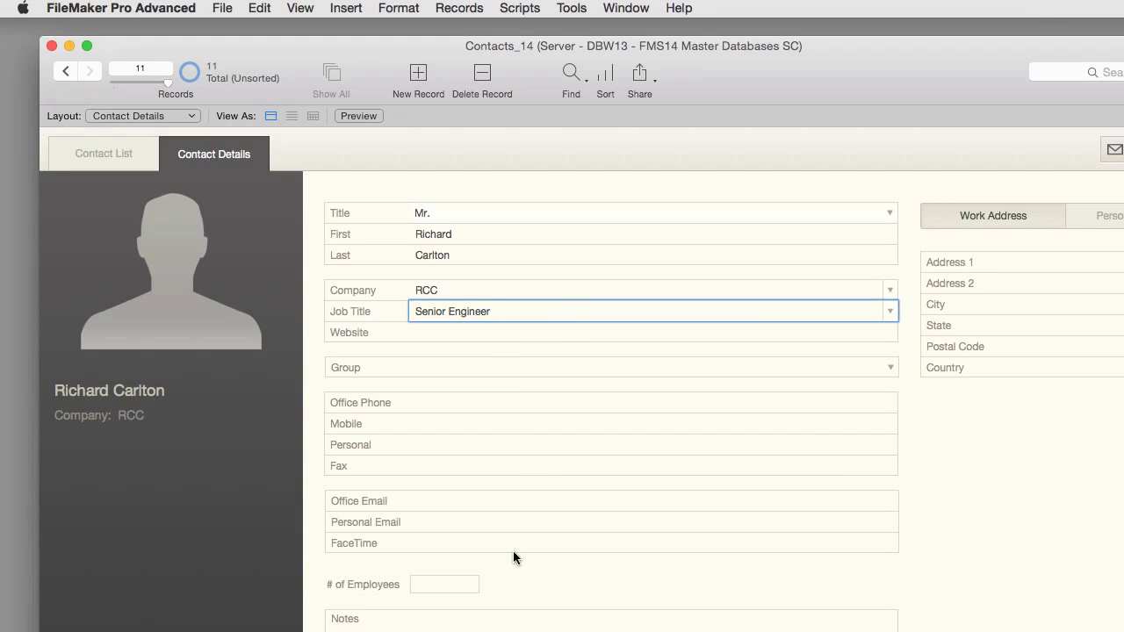
click(511, 522)
key(Return)
click(459, 331)
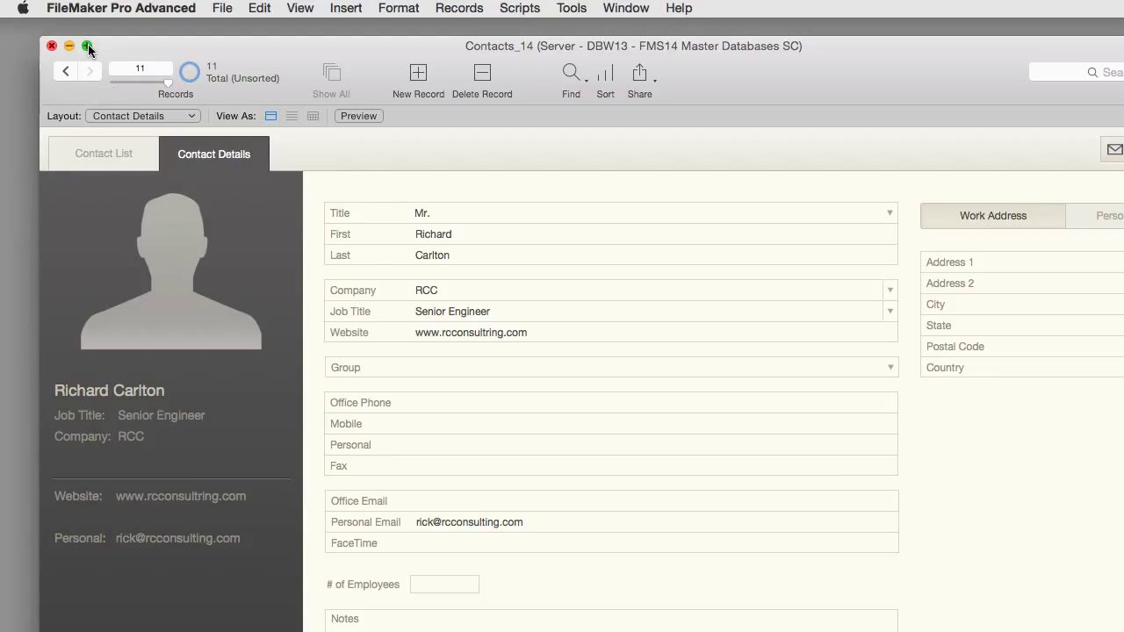
Step: Toggle the window between fitted and full widths and shift it slightly left
click(87, 45)
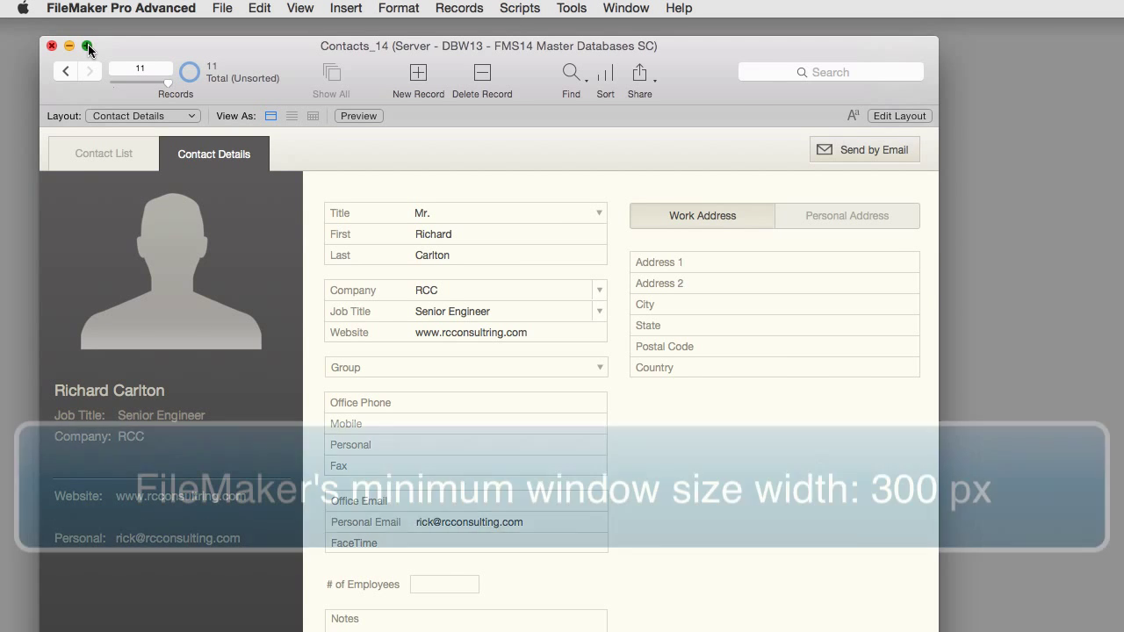
click(87, 45)
click(87, 46)
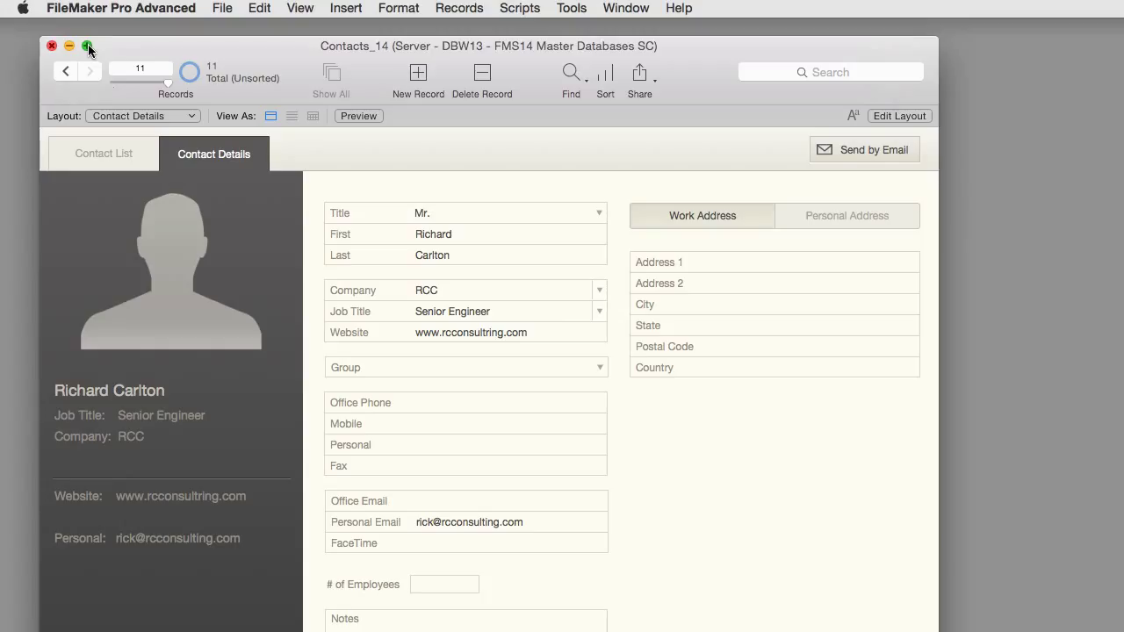
drag(88, 44, 72, 49)
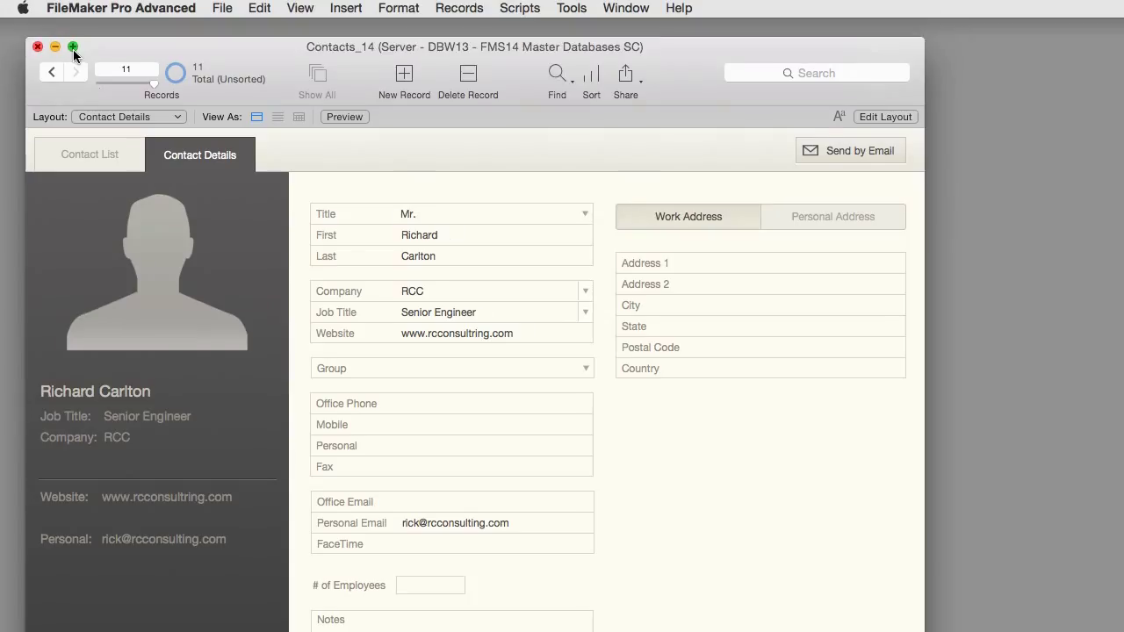
click(73, 49)
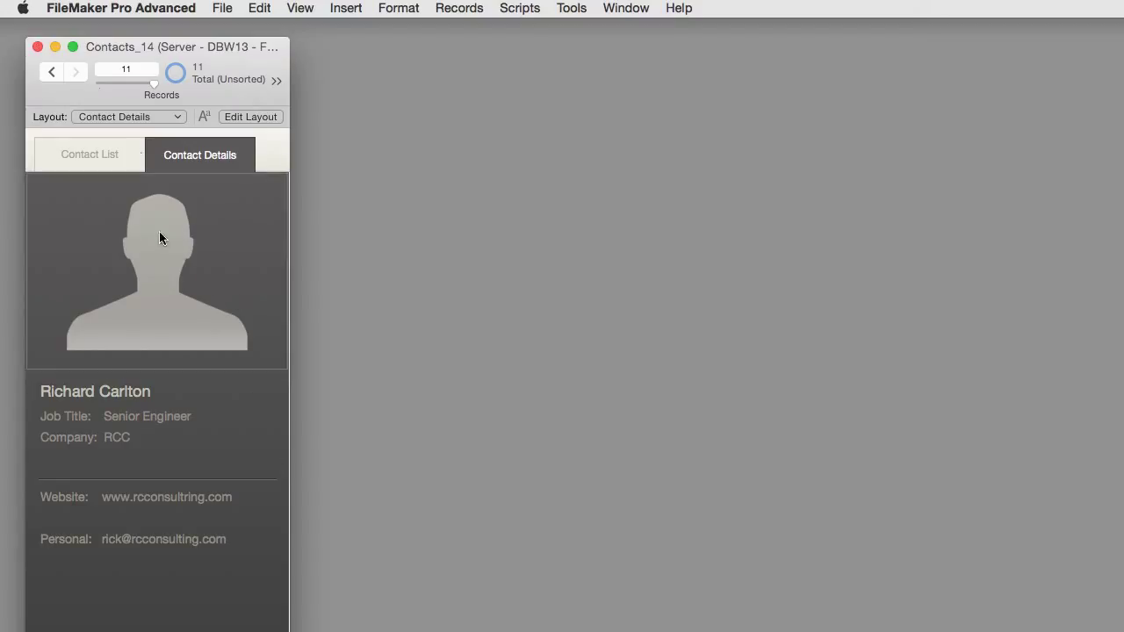
Step: Step back and forth between neighbouring contact records
click(51, 72)
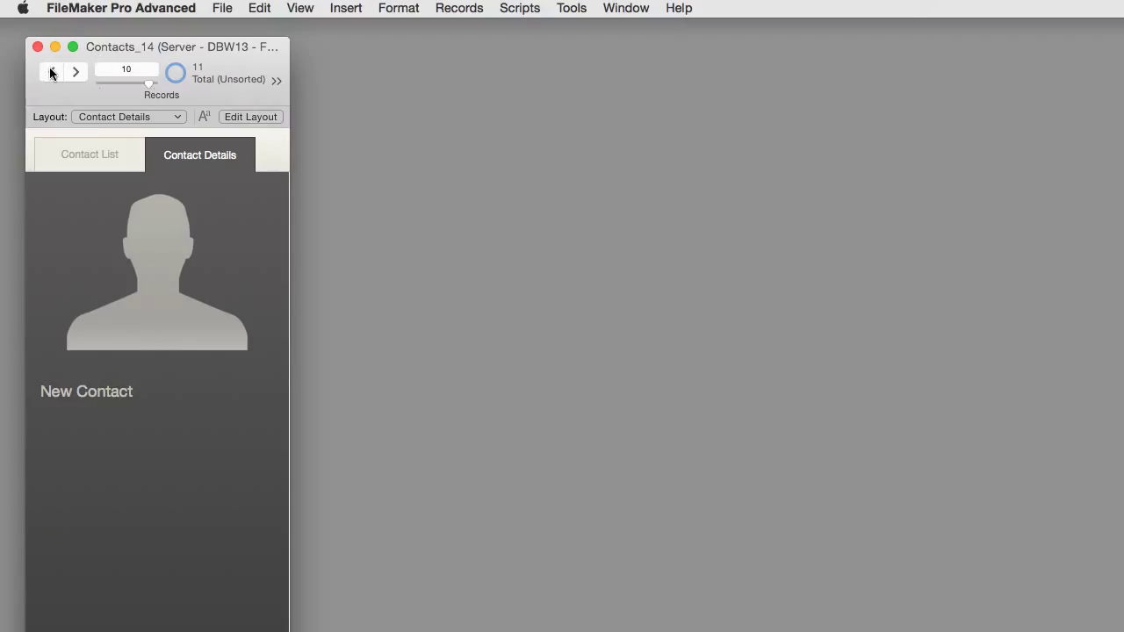
click(50, 74)
click(70, 73)
click(71, 73)
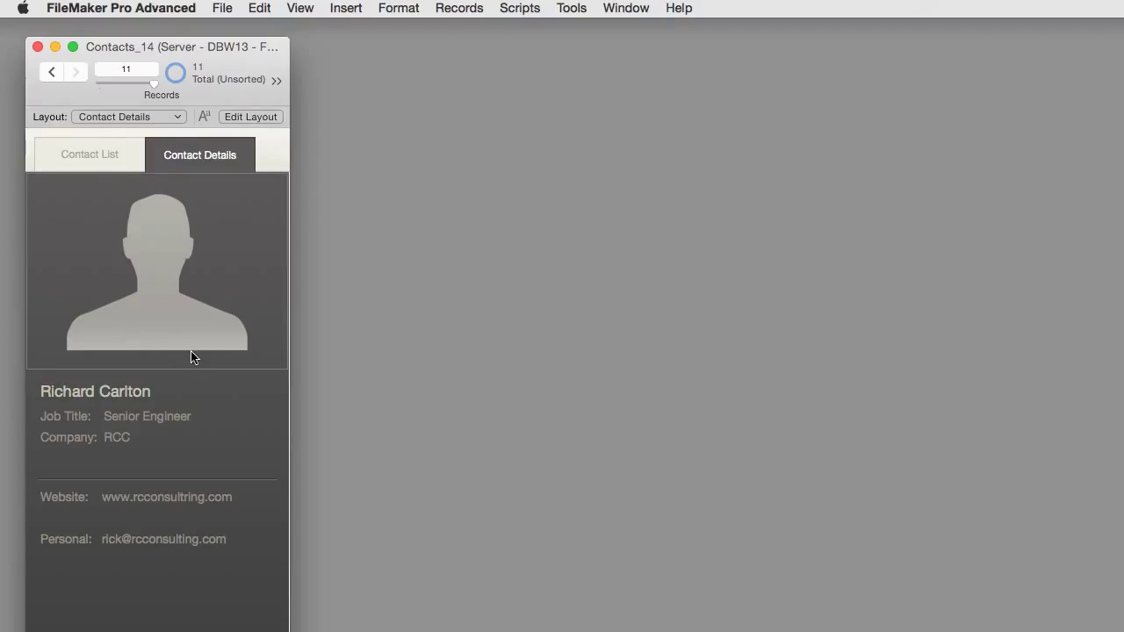
Step: Enlarge the window to full size to show the whole form and move it slightly higher
click(76, 46)
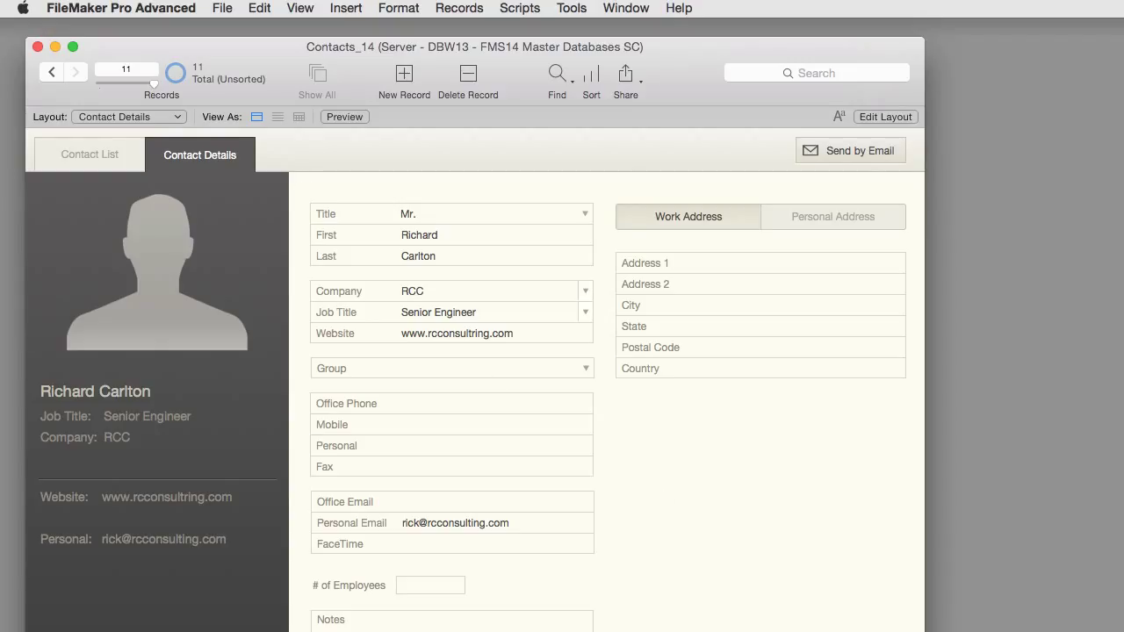
drag(925, 629, 289, 629)
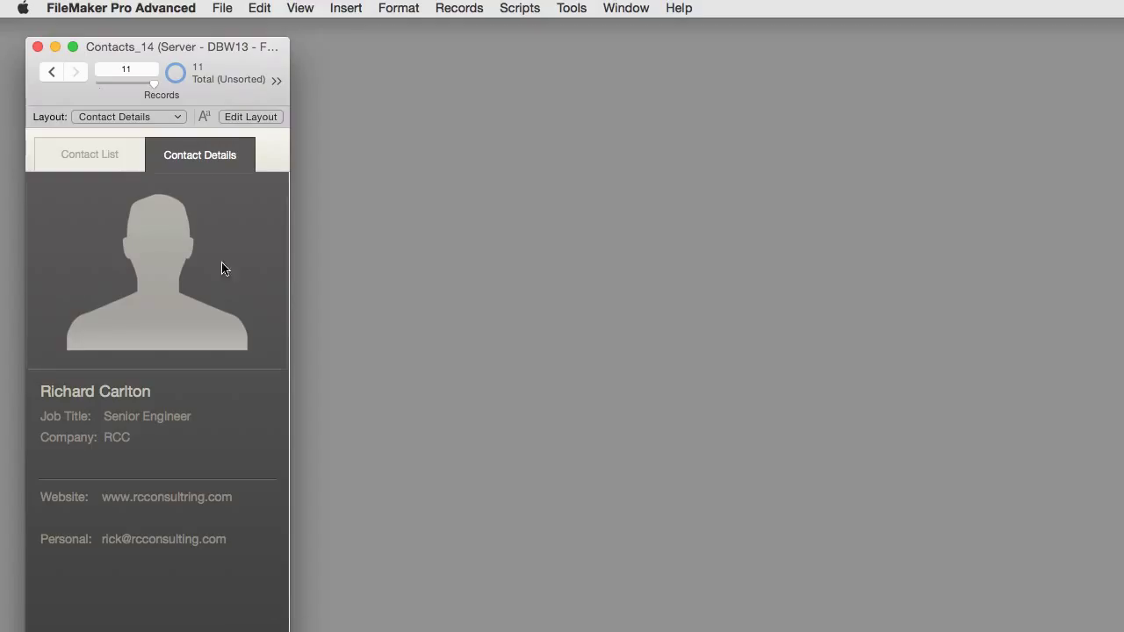
click(73, 46)
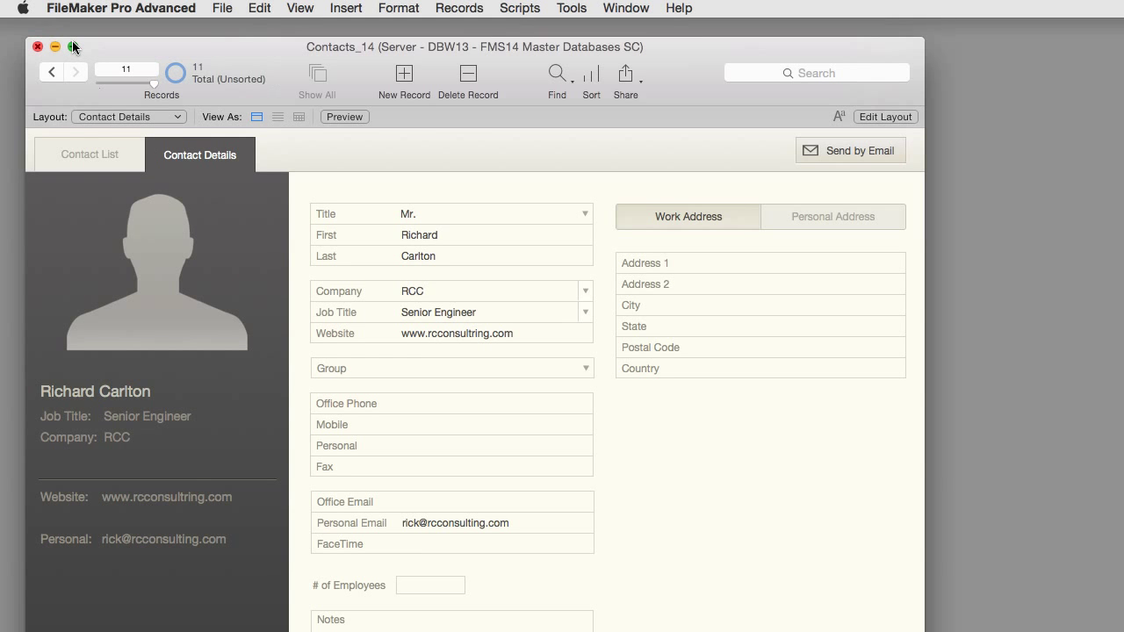
drag(147, 42, 149, 30)
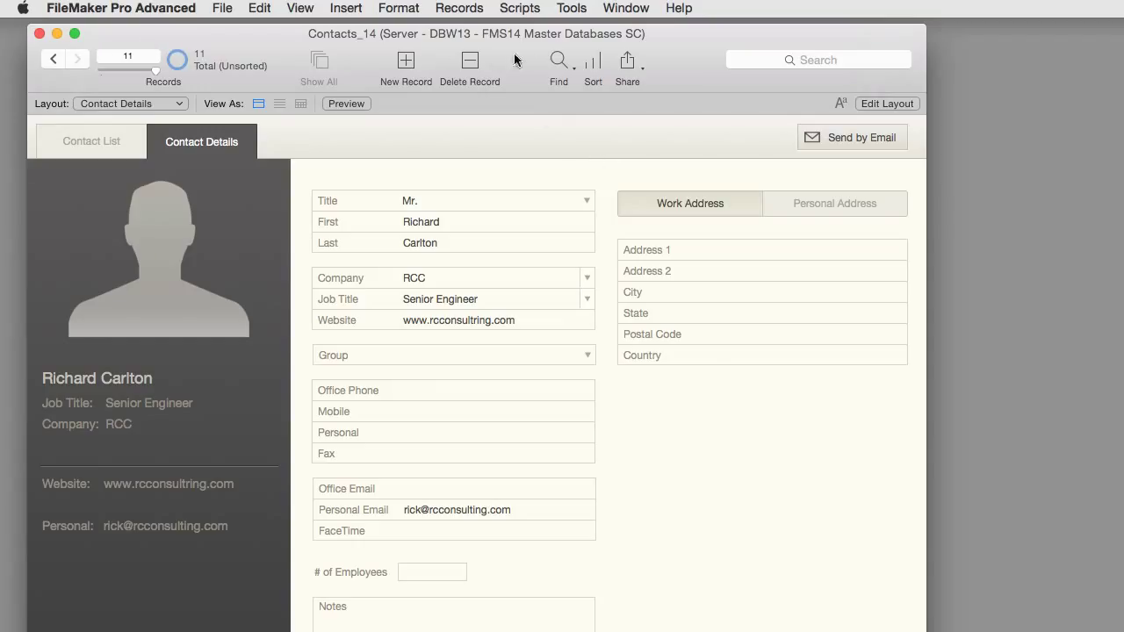
click(557, 59)
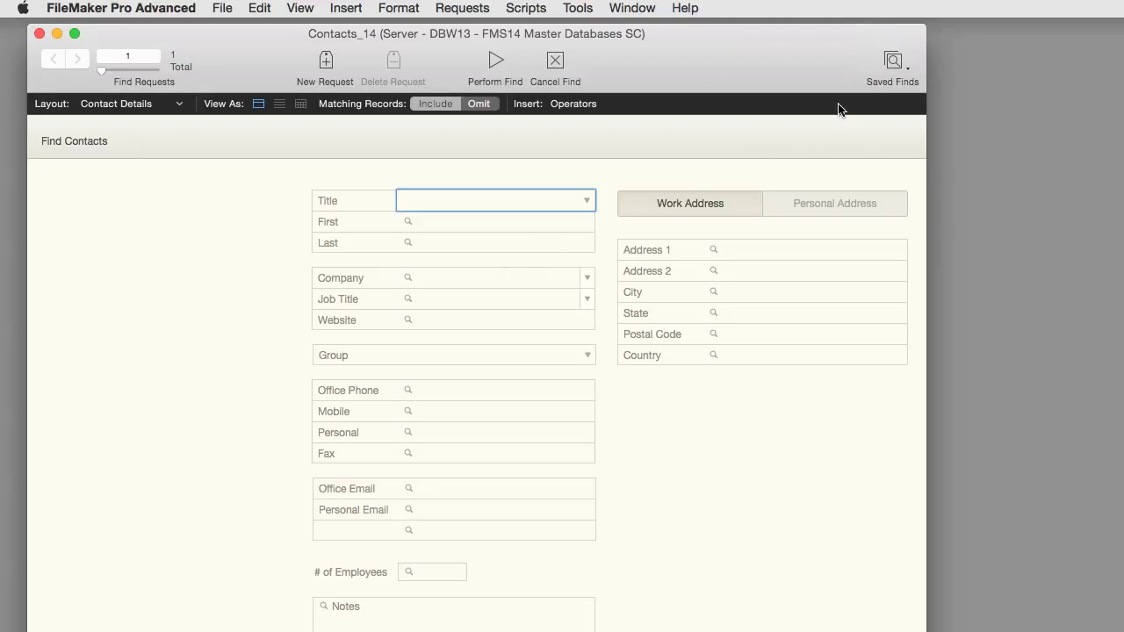
key(super+b)
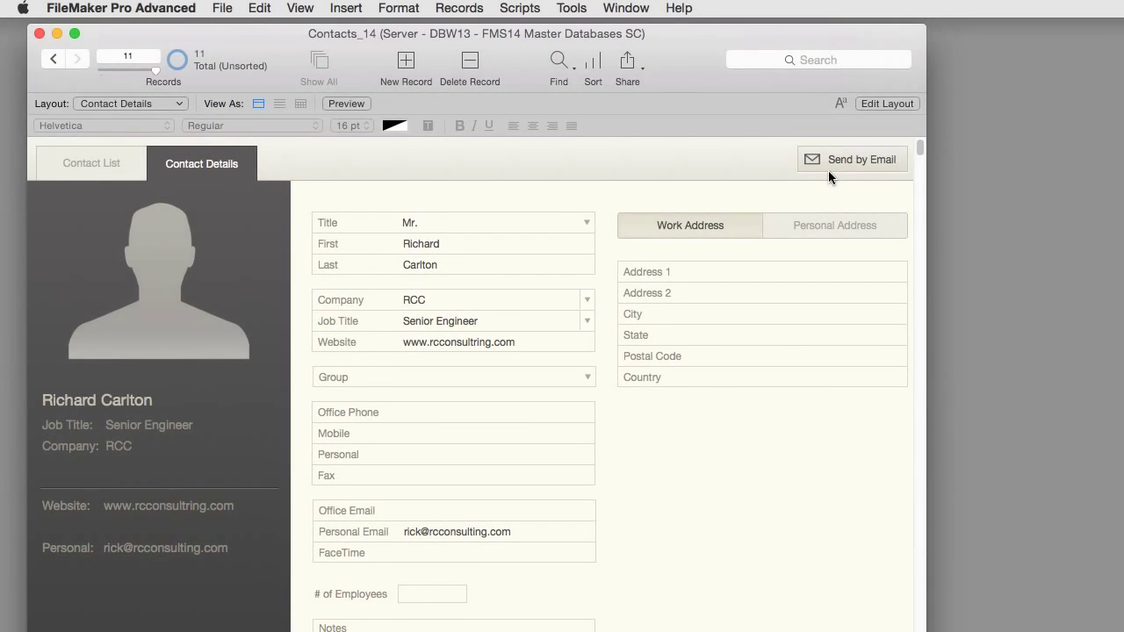
Step: In Layout mode, confirm Send by Email's Hide object when condition is Get ( WindowMode ) = 1, then exit
key(super+l)
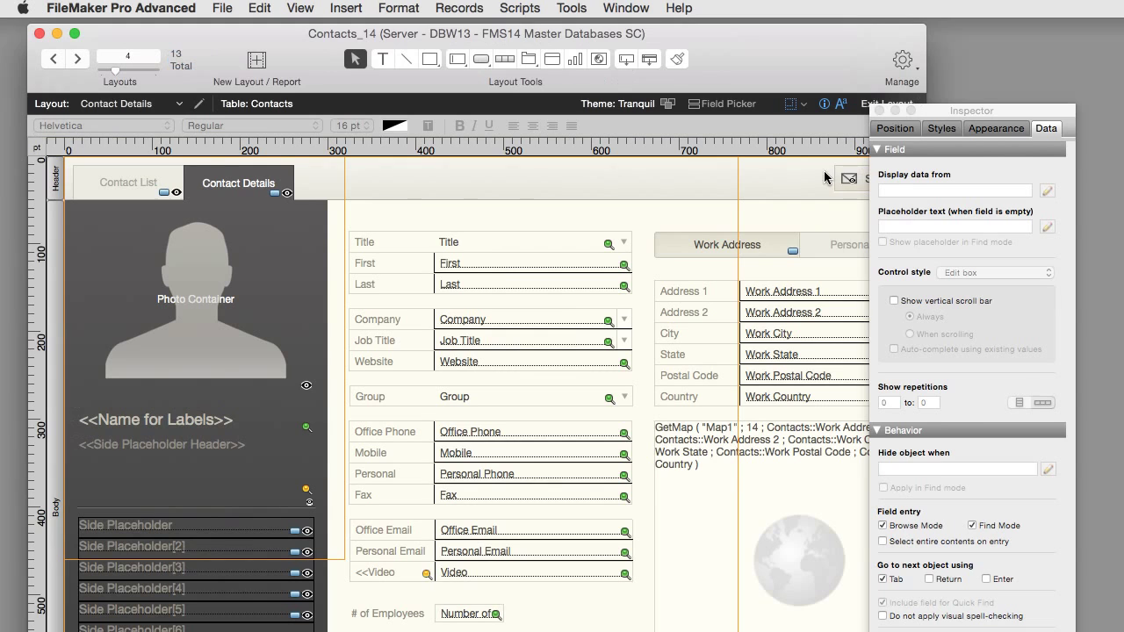
drag(993, 103, 1043, 87)
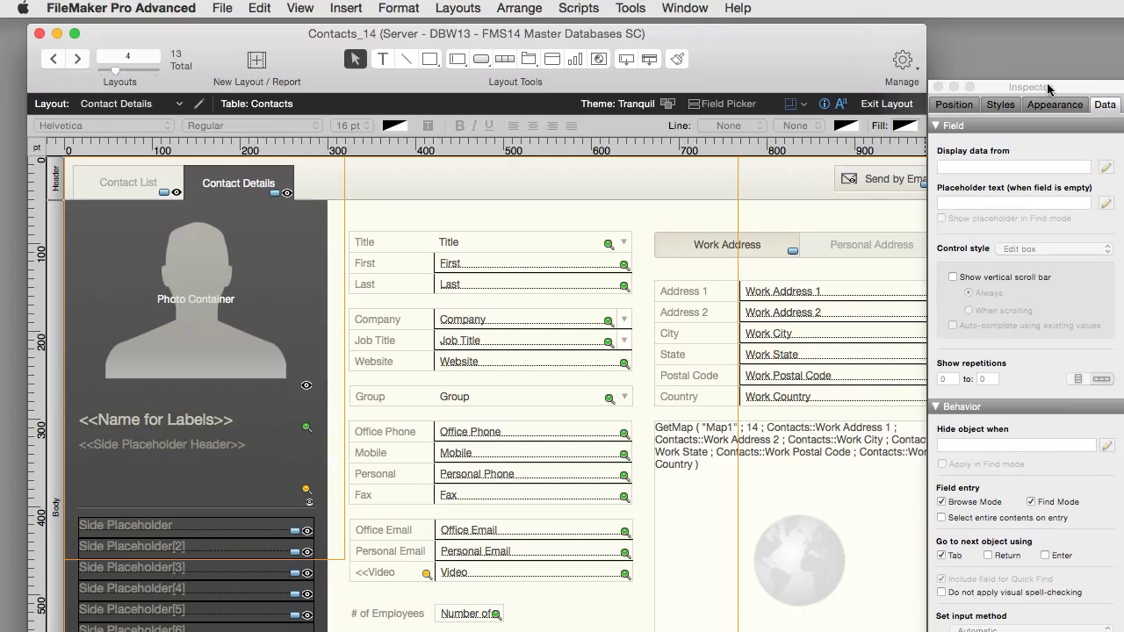
click(880, 184)
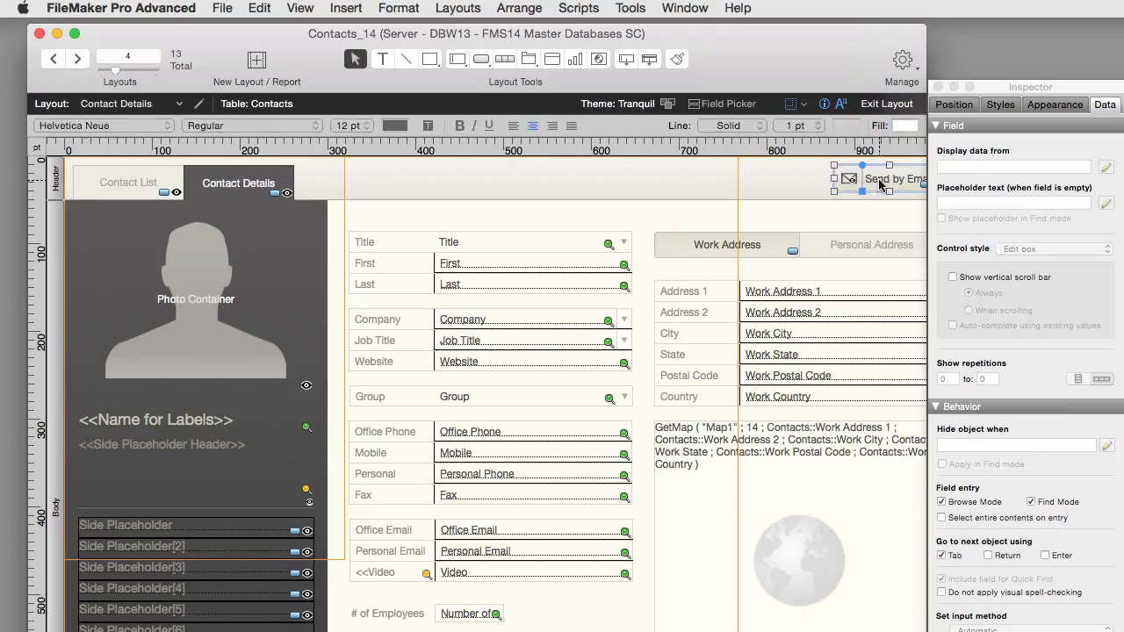
click(1011, 445)
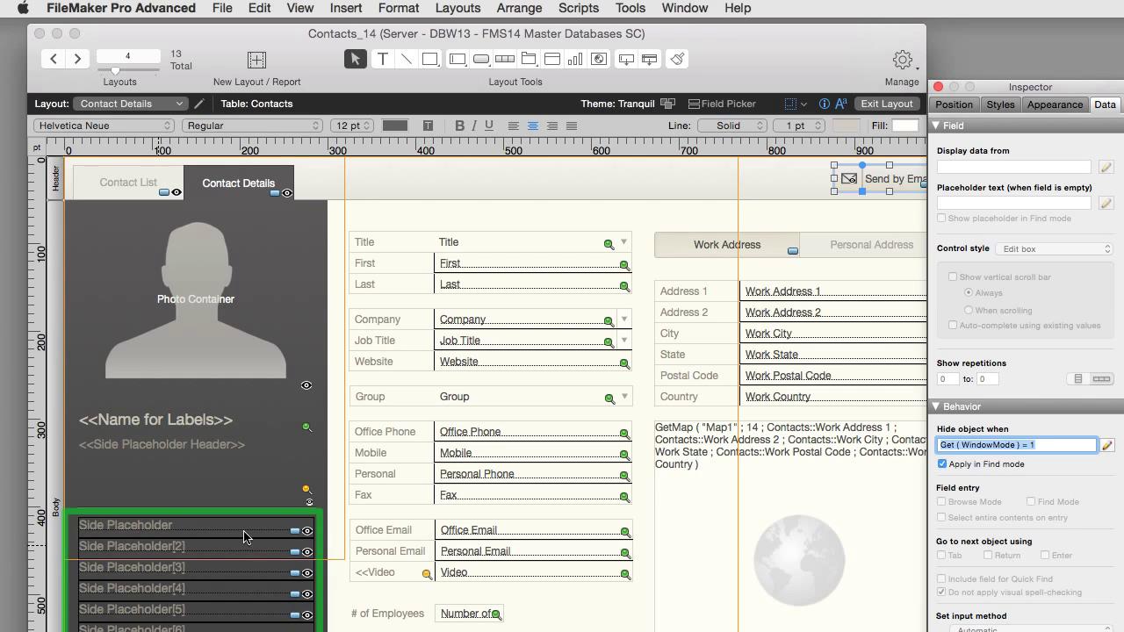
click(863, 107)
Step: In Browse mode, empty the contact's Job Title, commit the record, and return to Layout mode
key(super+b)
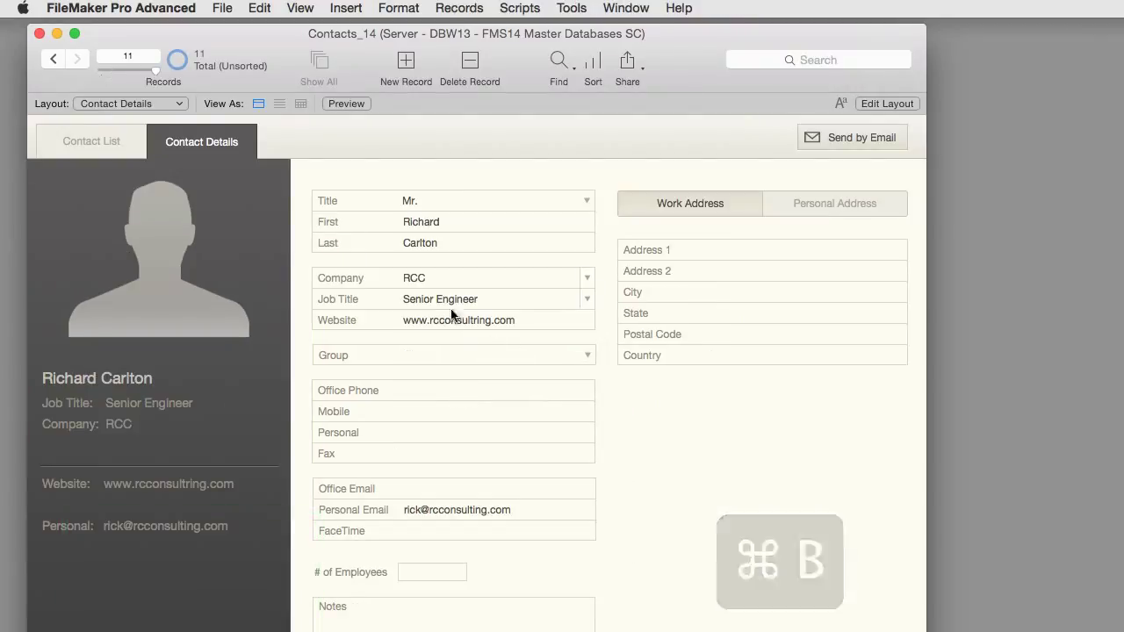
click(446, 298)
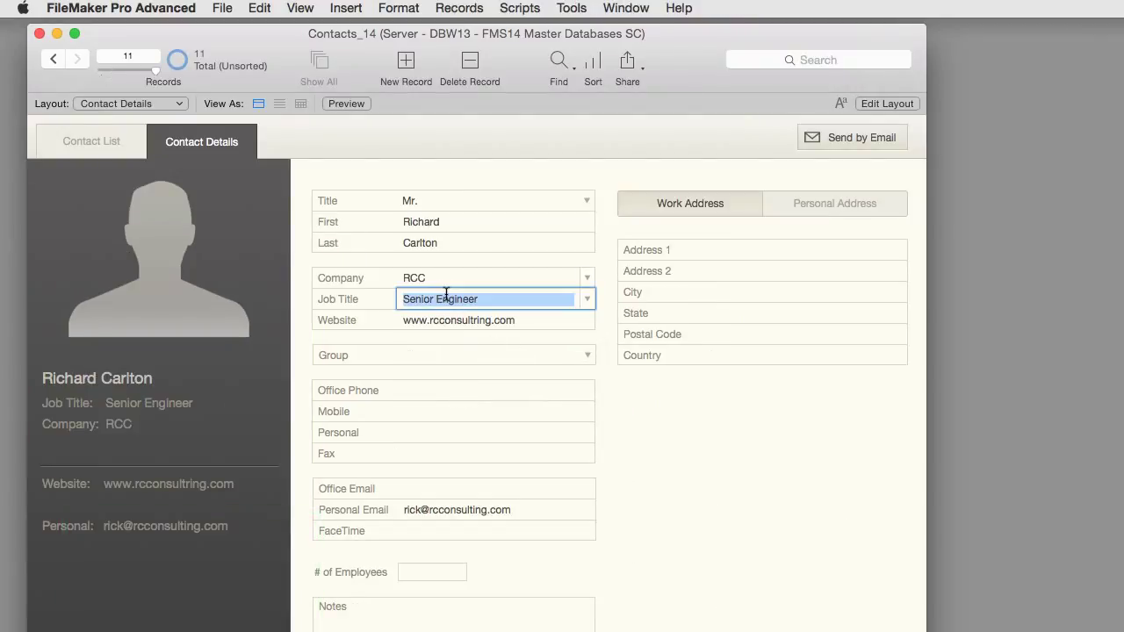
key(BackSpace)
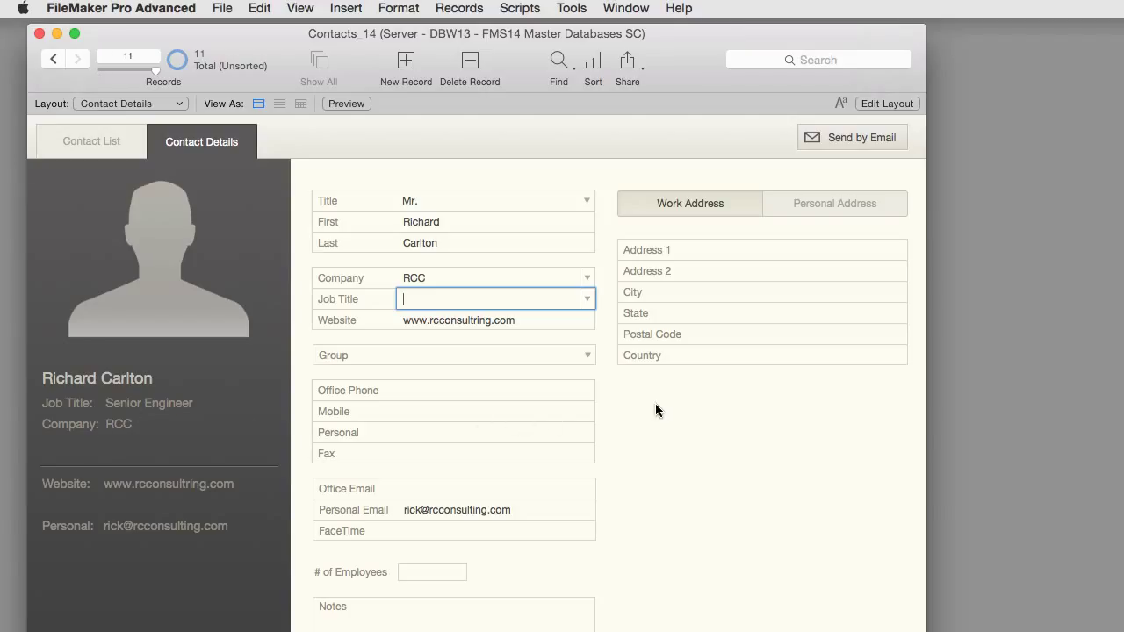
click(644, 404)
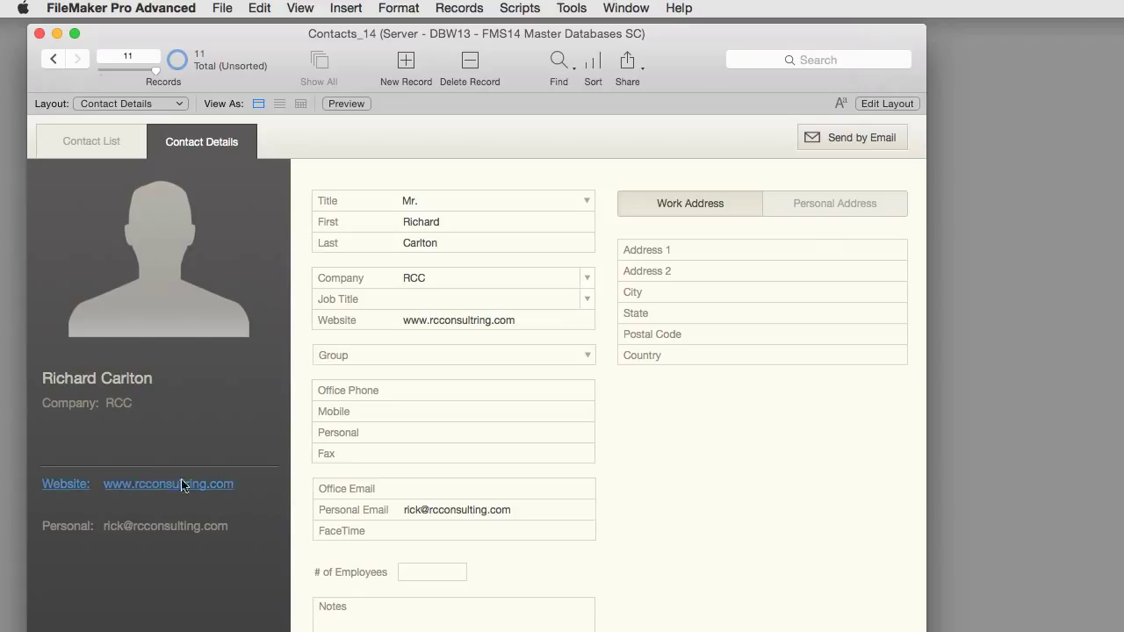
click(894, 103)
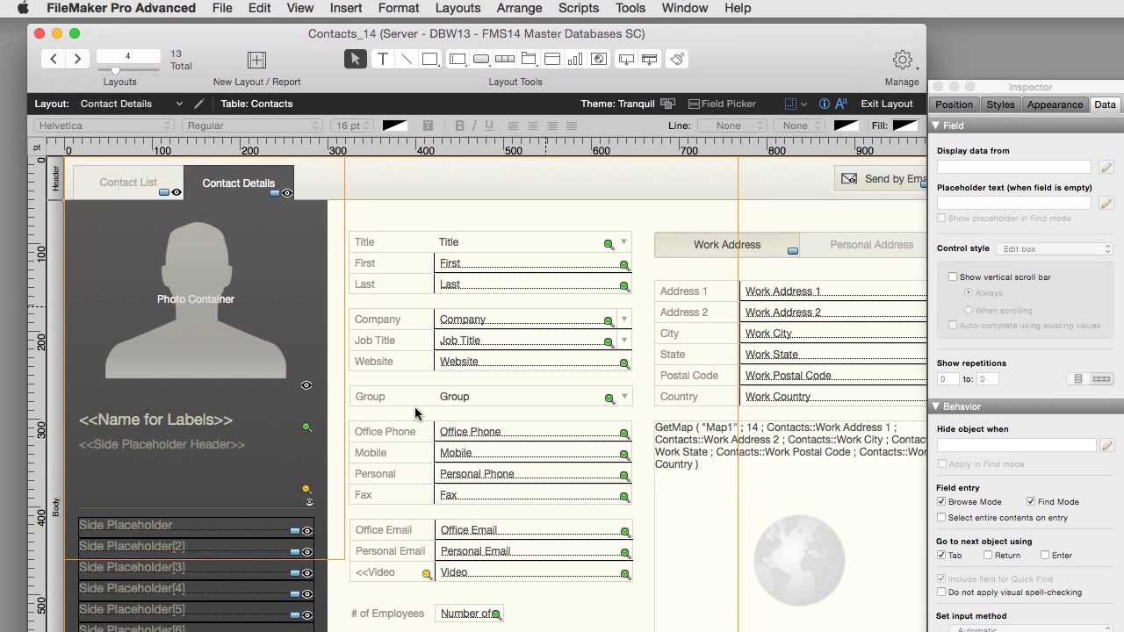
Step: Select the Side Placeholder field and open File > Manage > Database
click(200, 531)
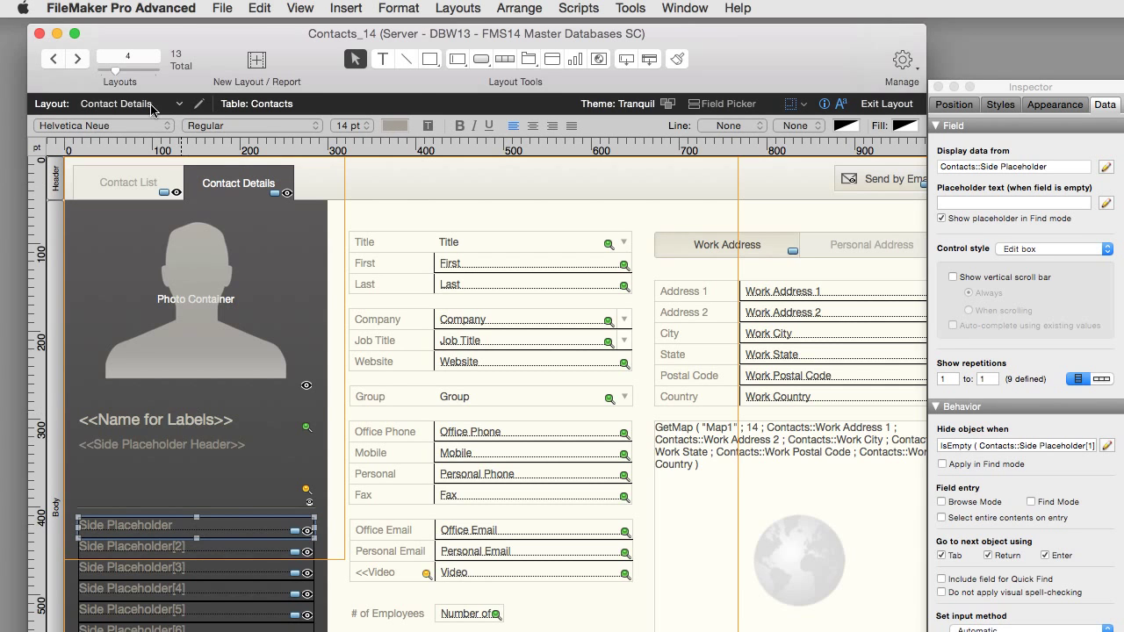
click(219, 8)
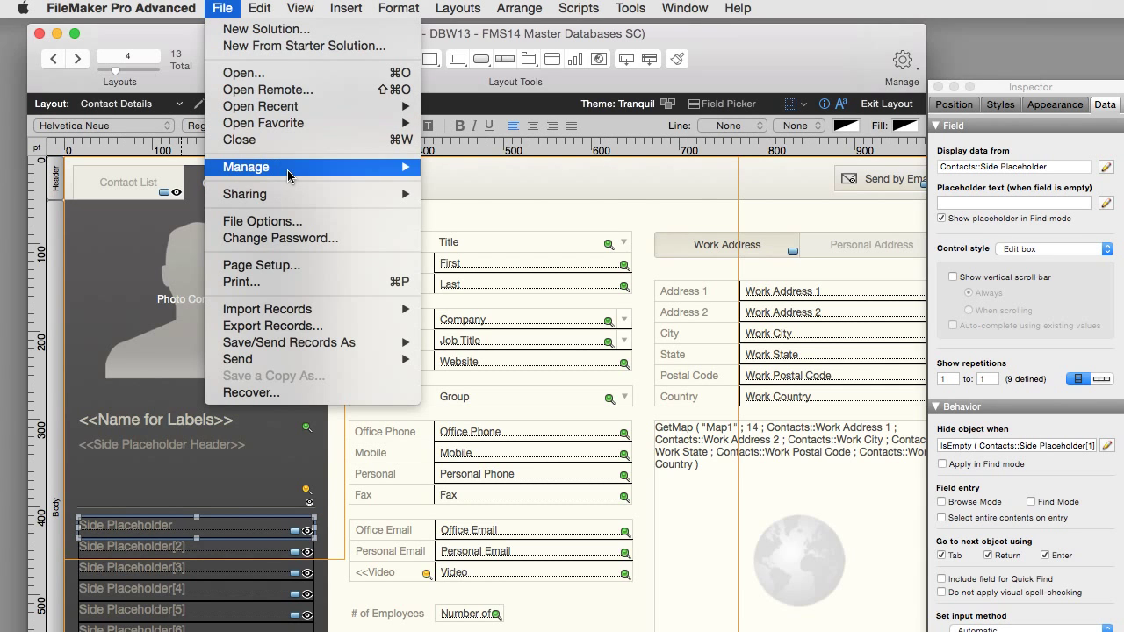
mouse_move(290, 167)
click(460, 169)
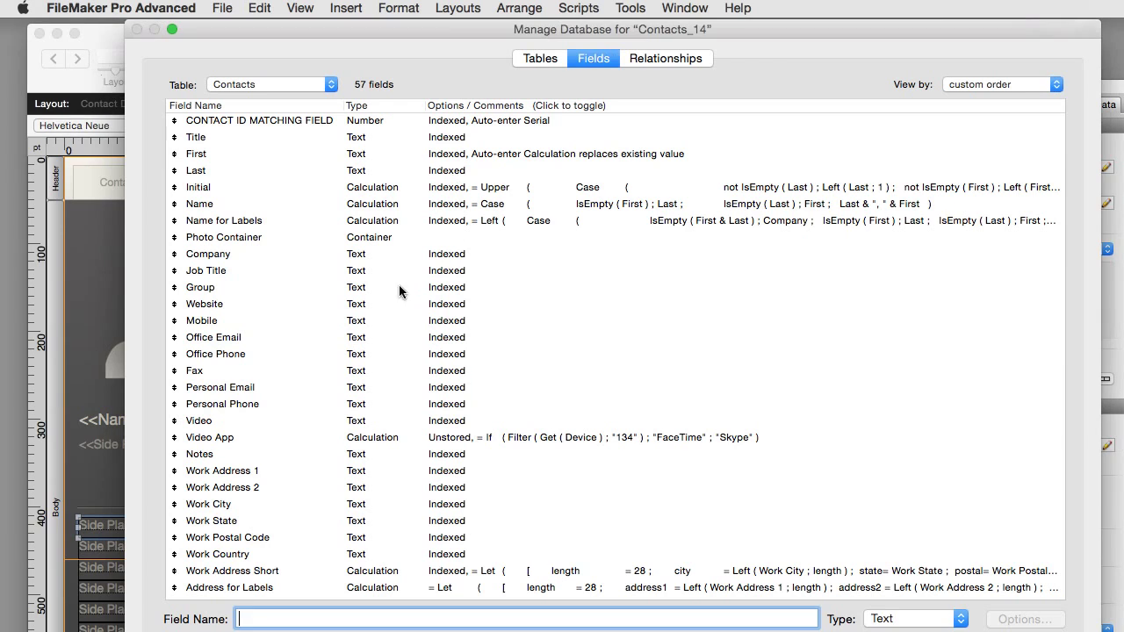
Step: Locate the Side Placeholder List calculation in the Fields list and open its formula
click(378, 288)
text(si)
scroll(378, 293, down, 2)
click(566, 440)
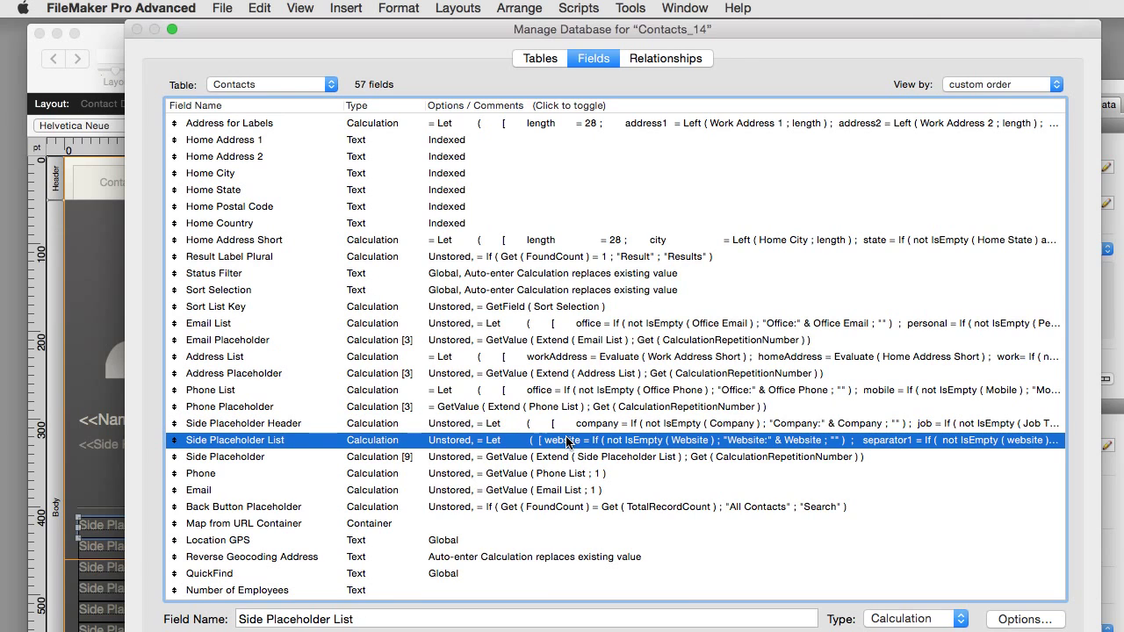
double_click(566, 440)
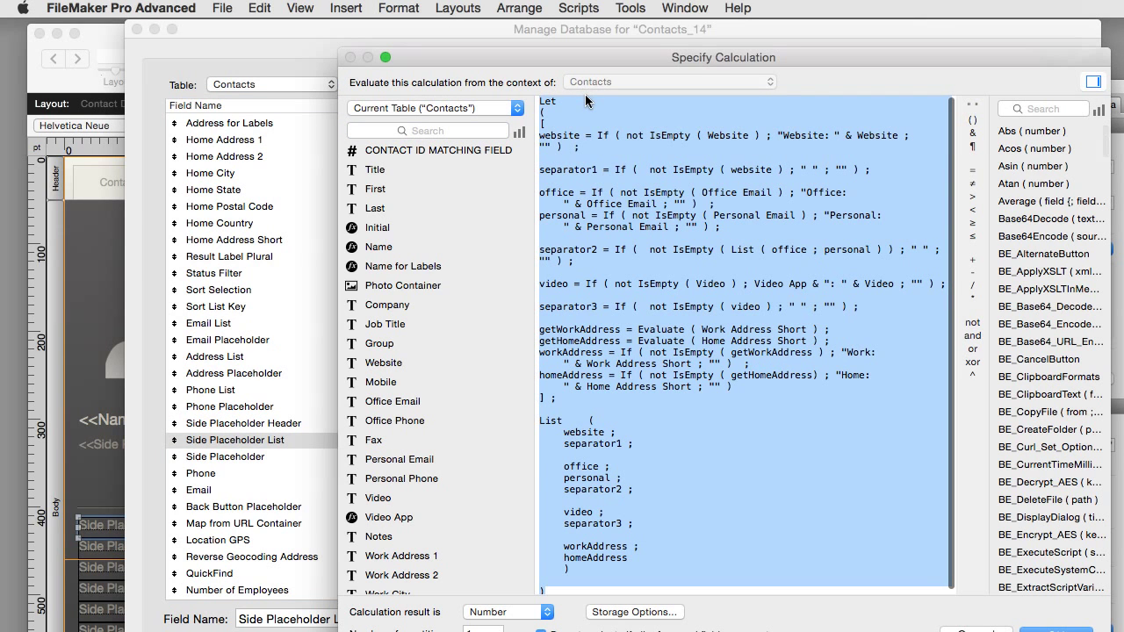
Step: Read the widened Side Placeholder List formula, cancel unchanged, and close Manage Database
scroll(562, 101, down, 1)
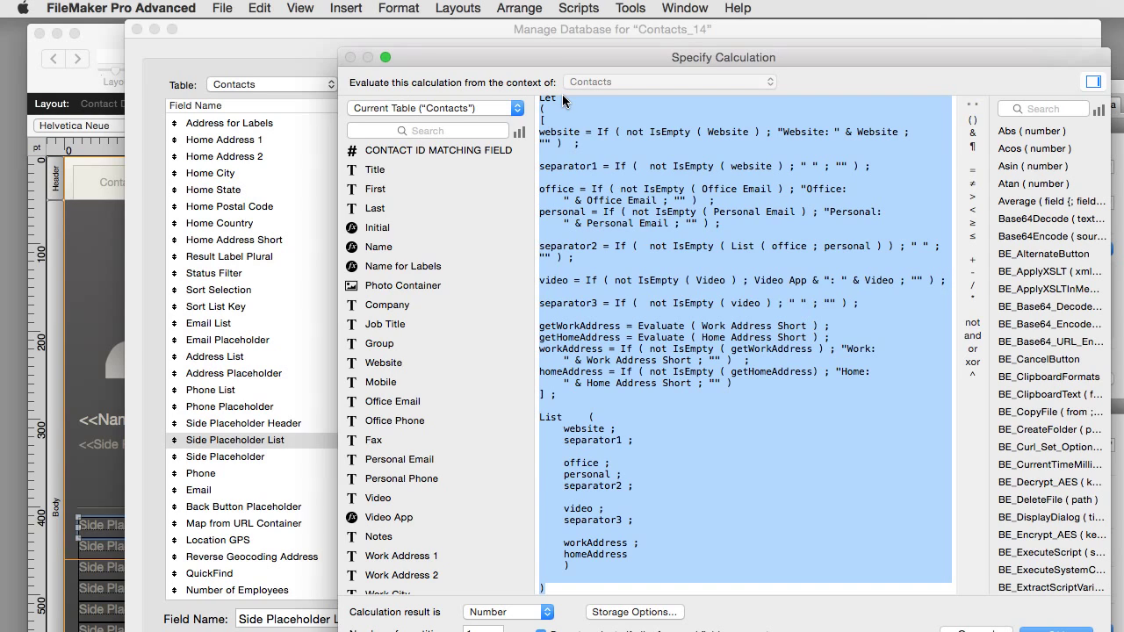
drag(1111, 310, 1123, 310)
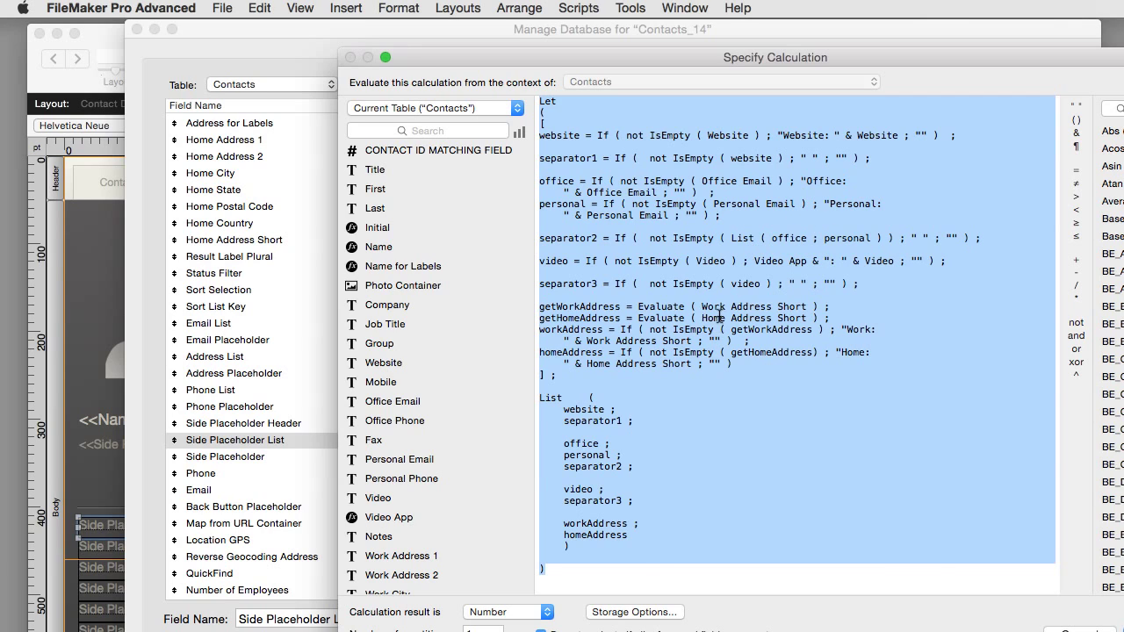
click(719, 314)
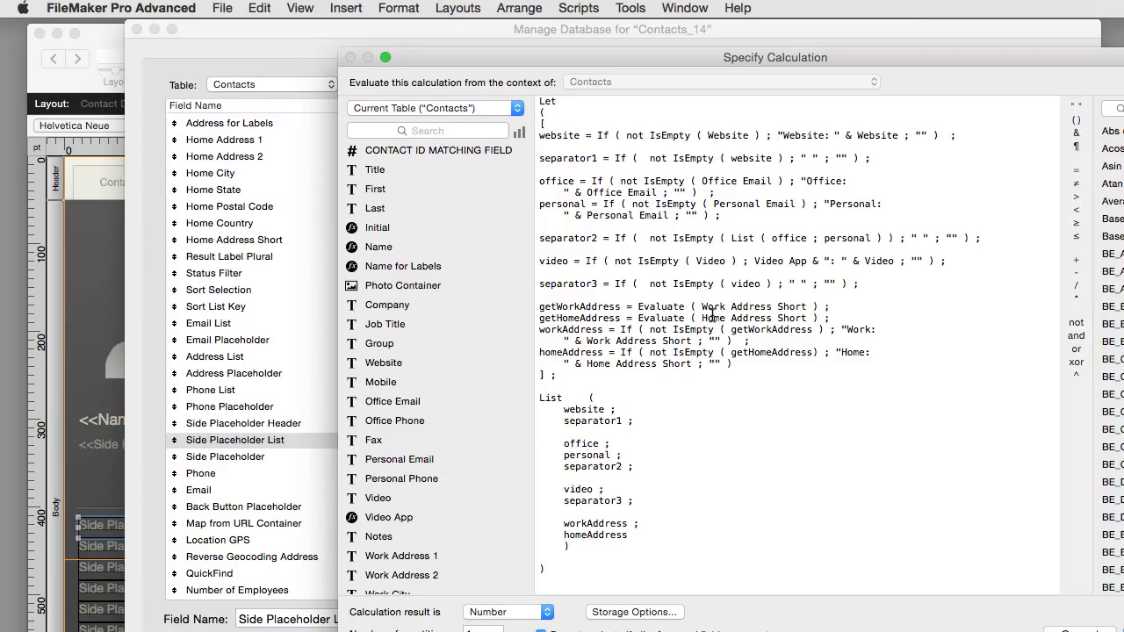
click(1073, 631)
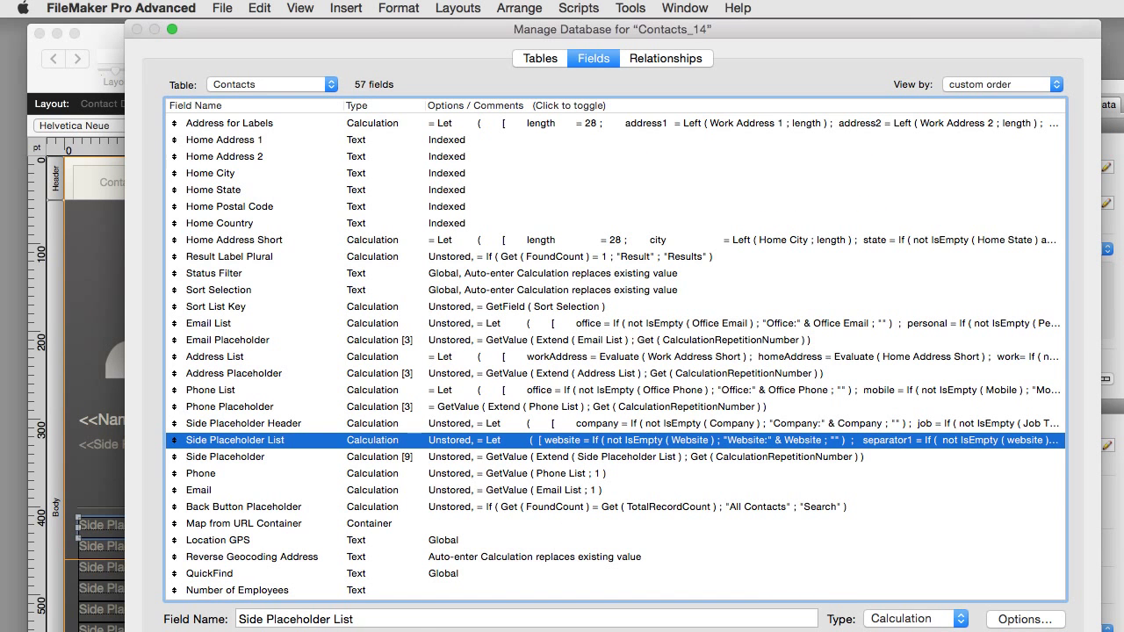
click(985, 631)
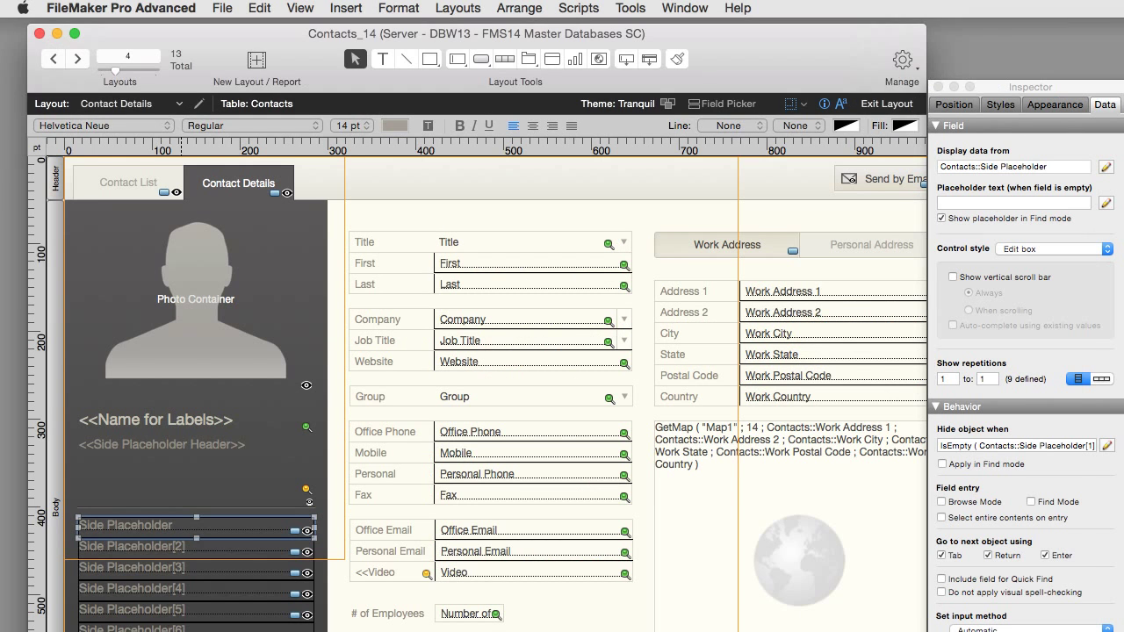
Step: Exit Layout mode and open the first contact's Contact Details from Contact List
click(887, 104)
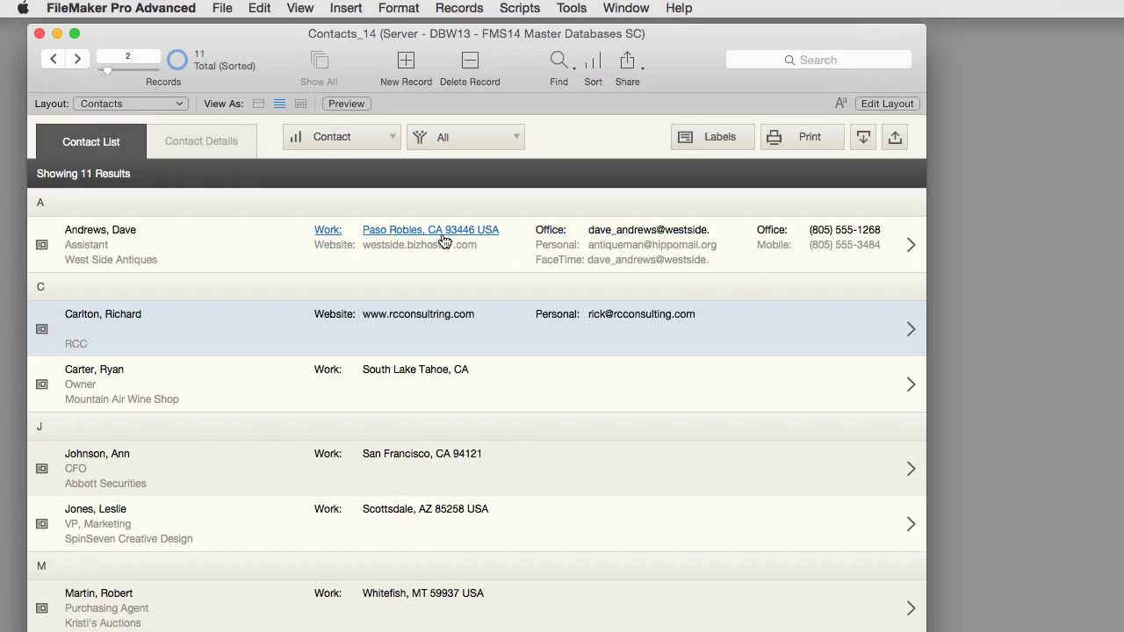
click(162, 253)
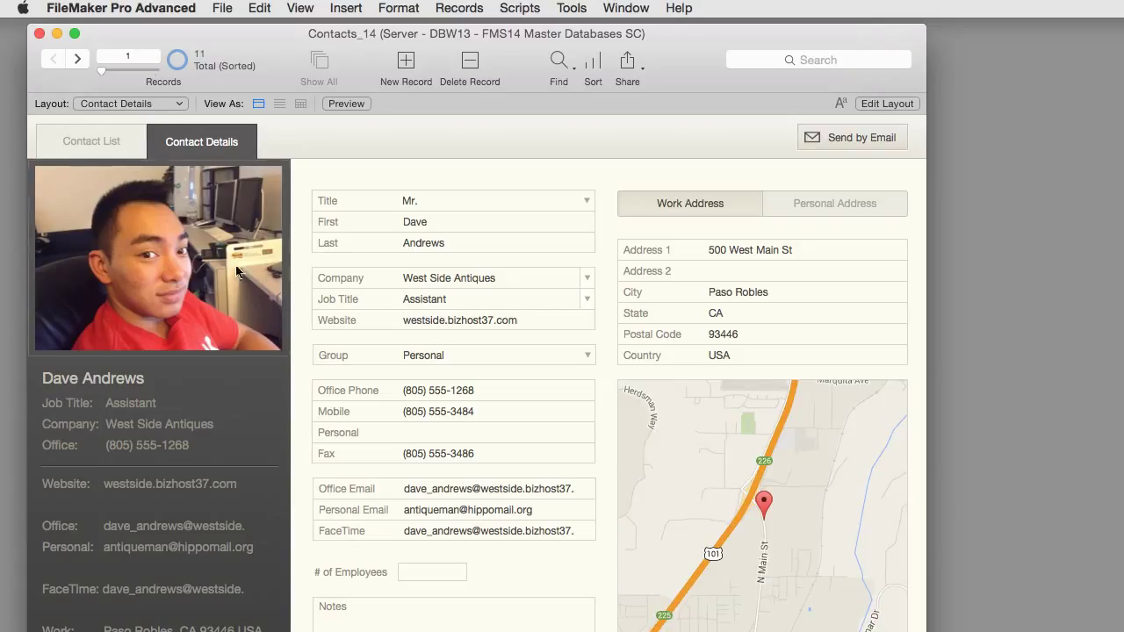
click(98, 142)
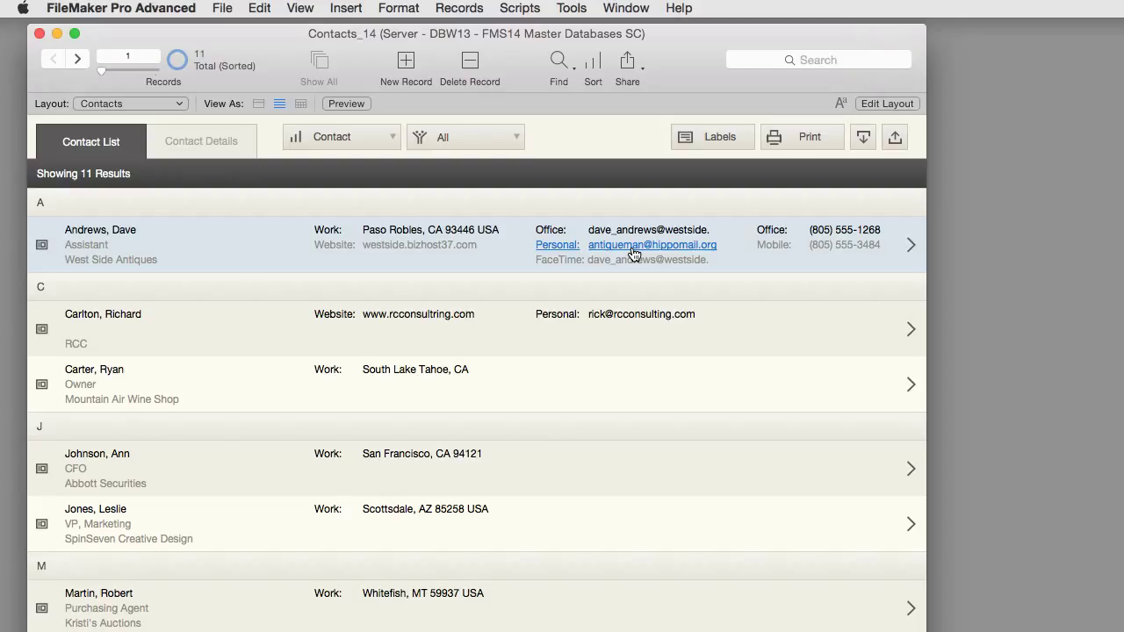
click(508, 258)
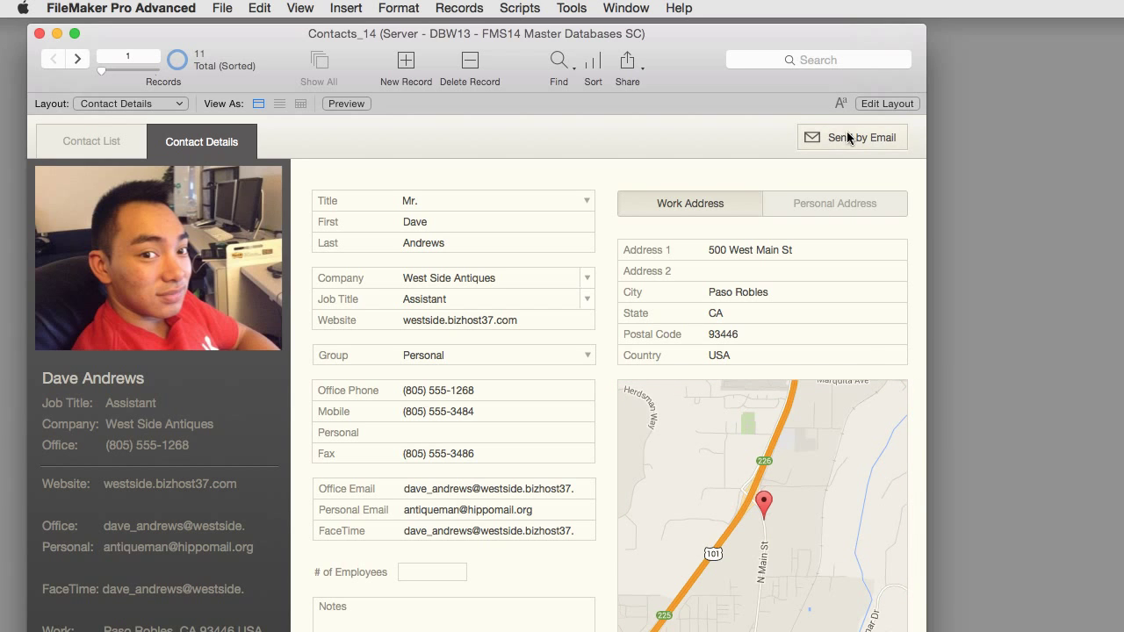
Step: In Layout mode, select the GetMap web viewer and bring up File > Manage > Custom Functions
click(886, 103)
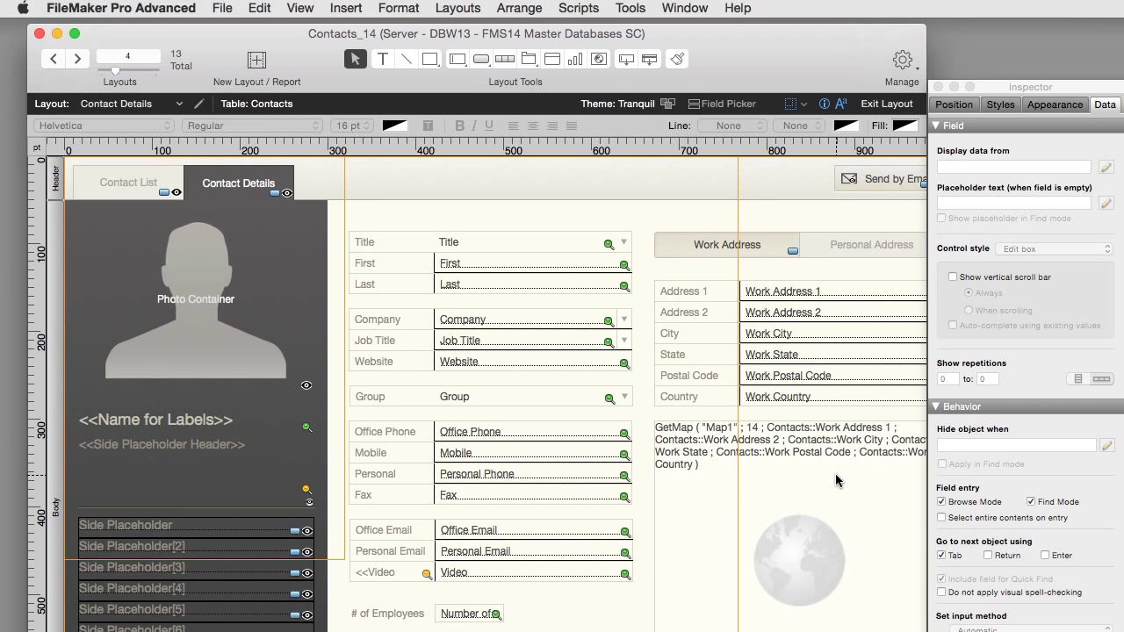
click(836, 481)
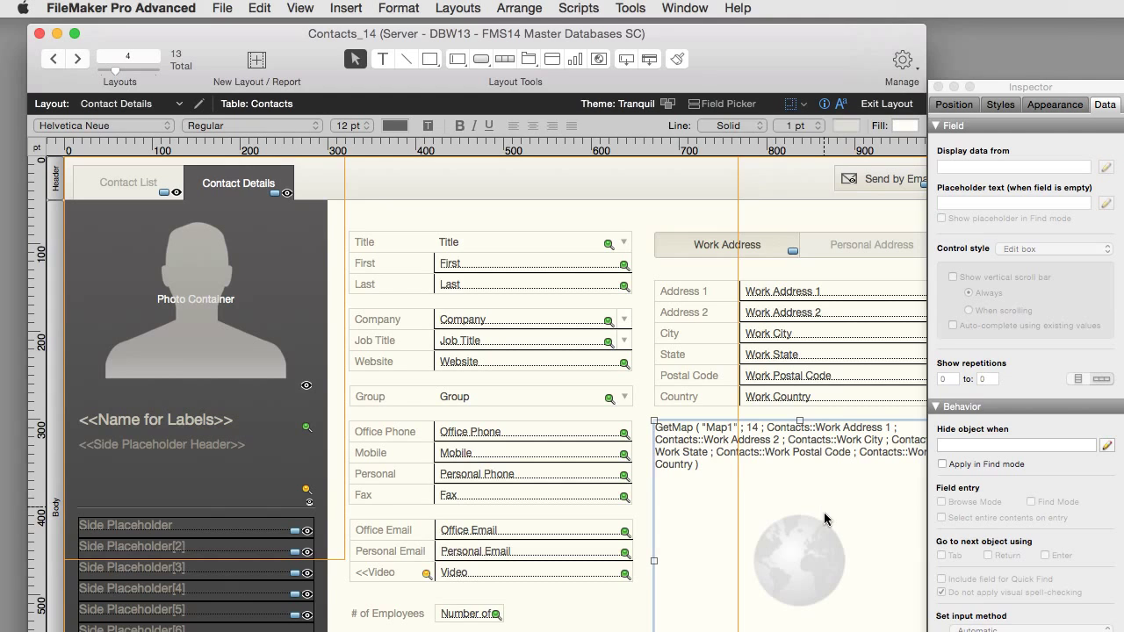
click(224, 8)
mouse_move(393, 169)
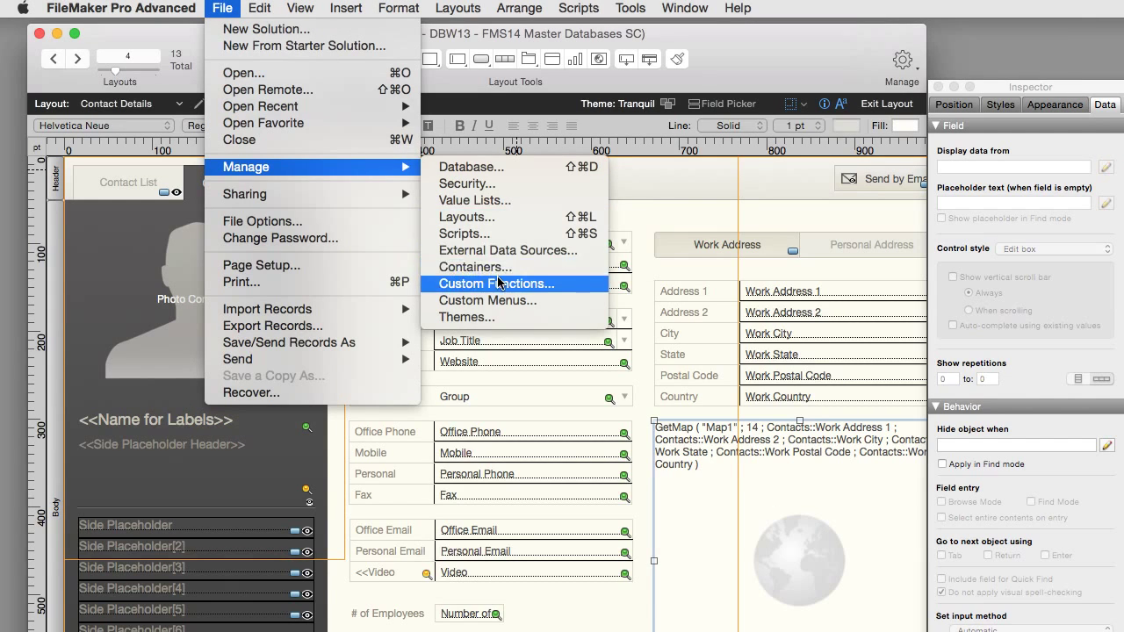
click(496, 282)
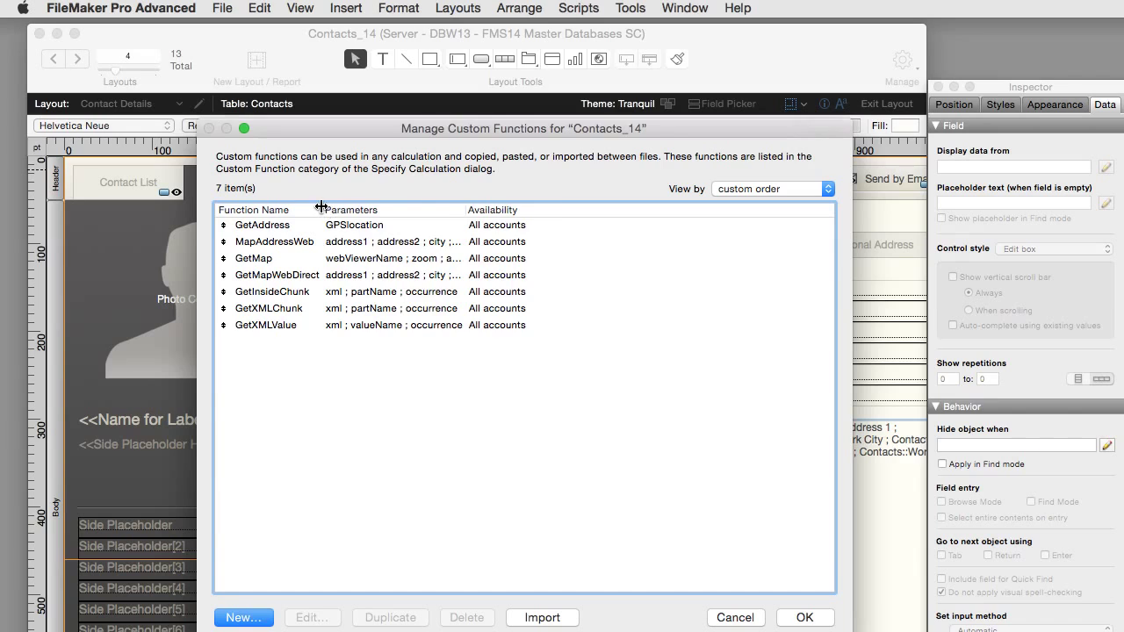
drag(322, 206, 368, 209)
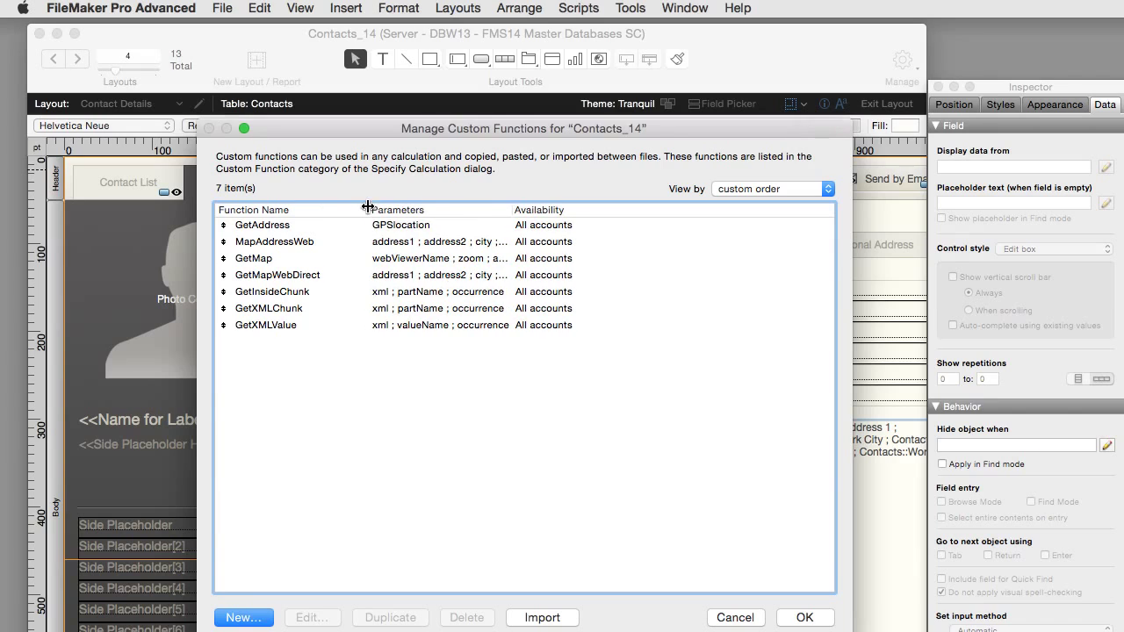
click(285, 257)
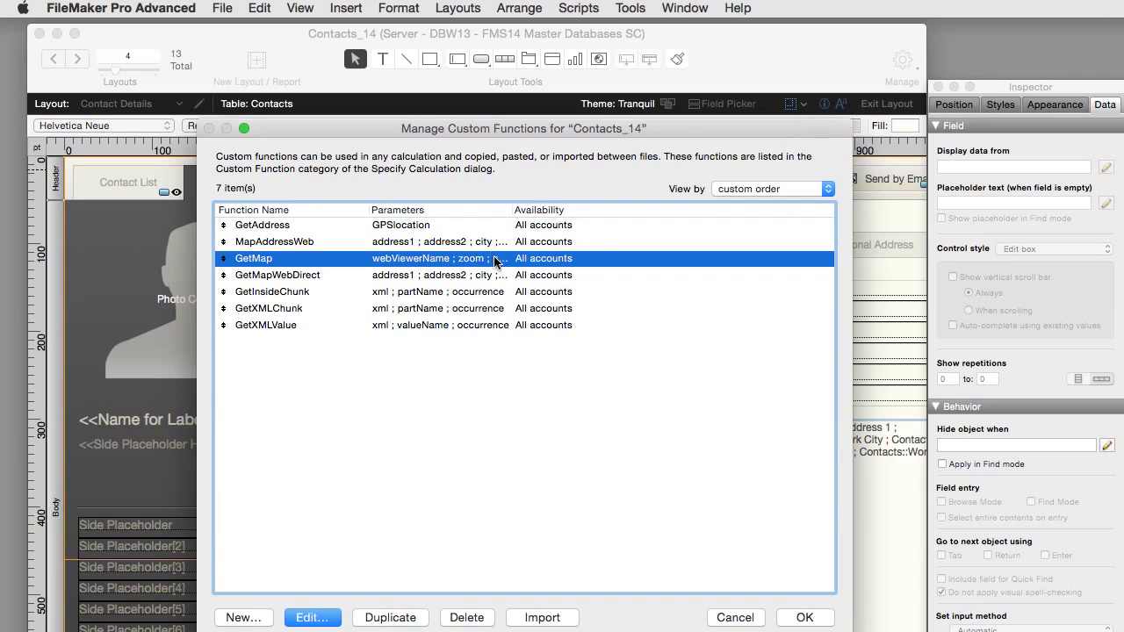
key(Return)
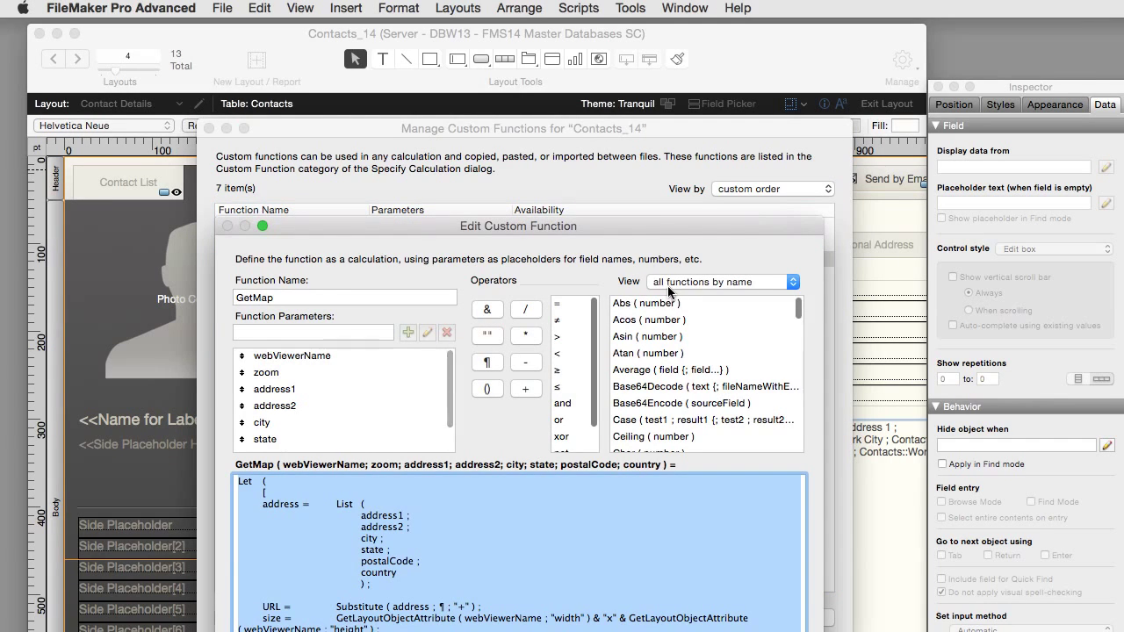
drag(638, 229, 737, 31)
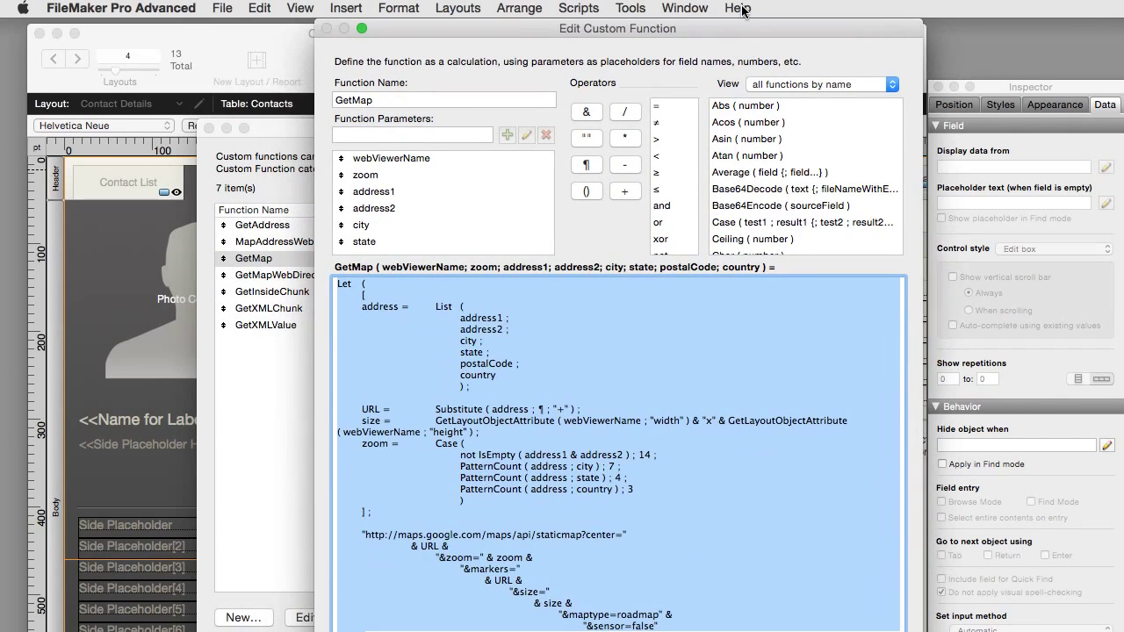
drag(1084, 446, 1121, 445)
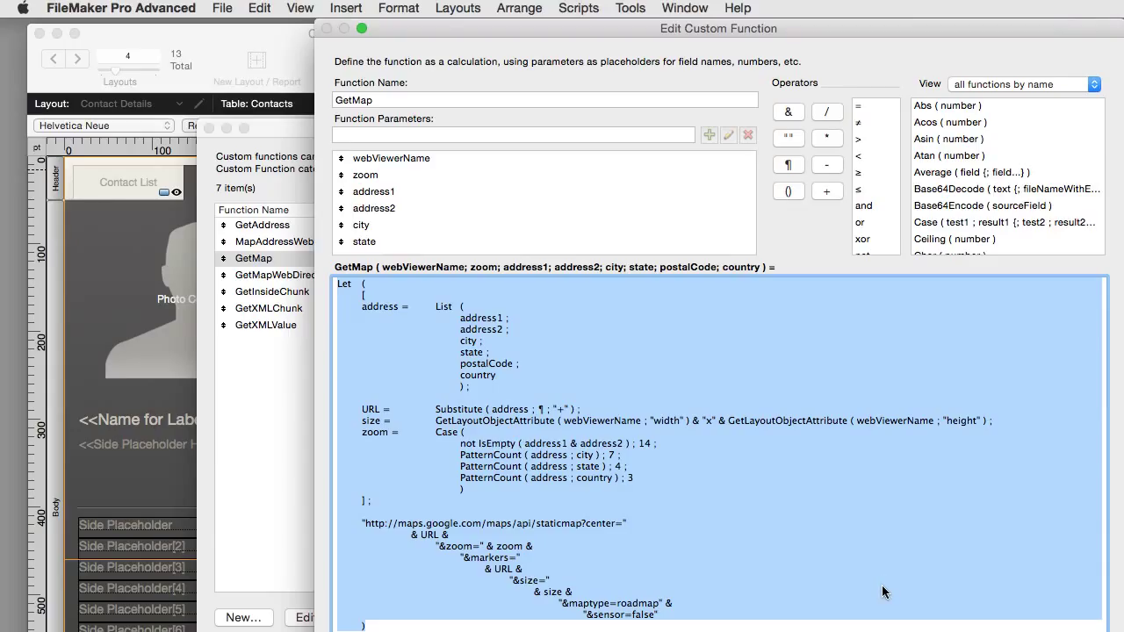
click(680, 530)
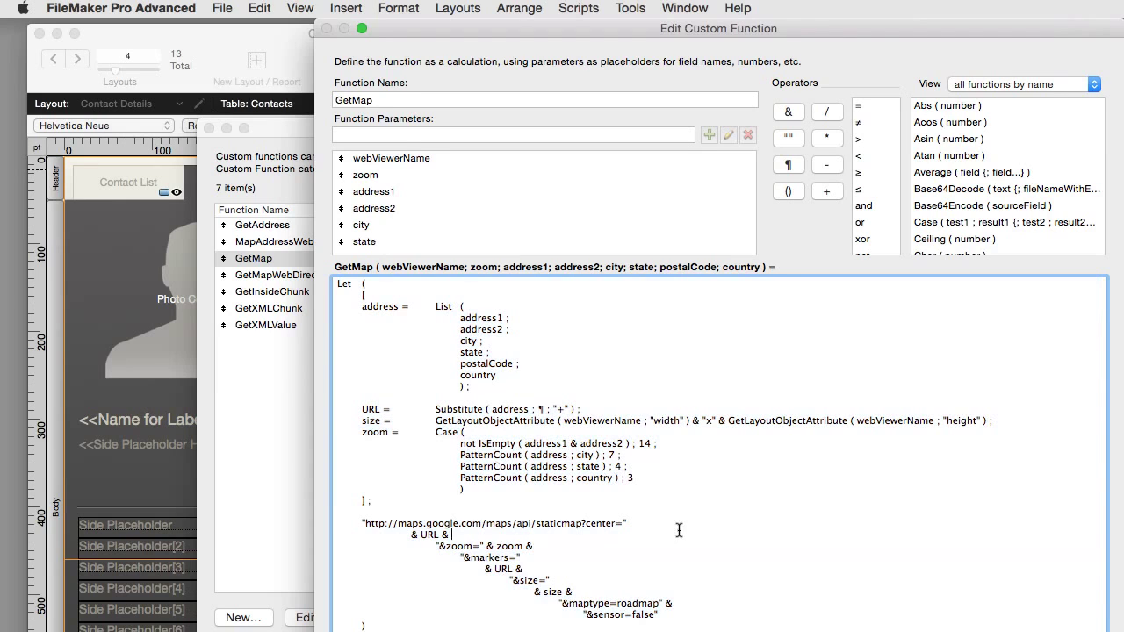
drag(456, 445, 656, 474)
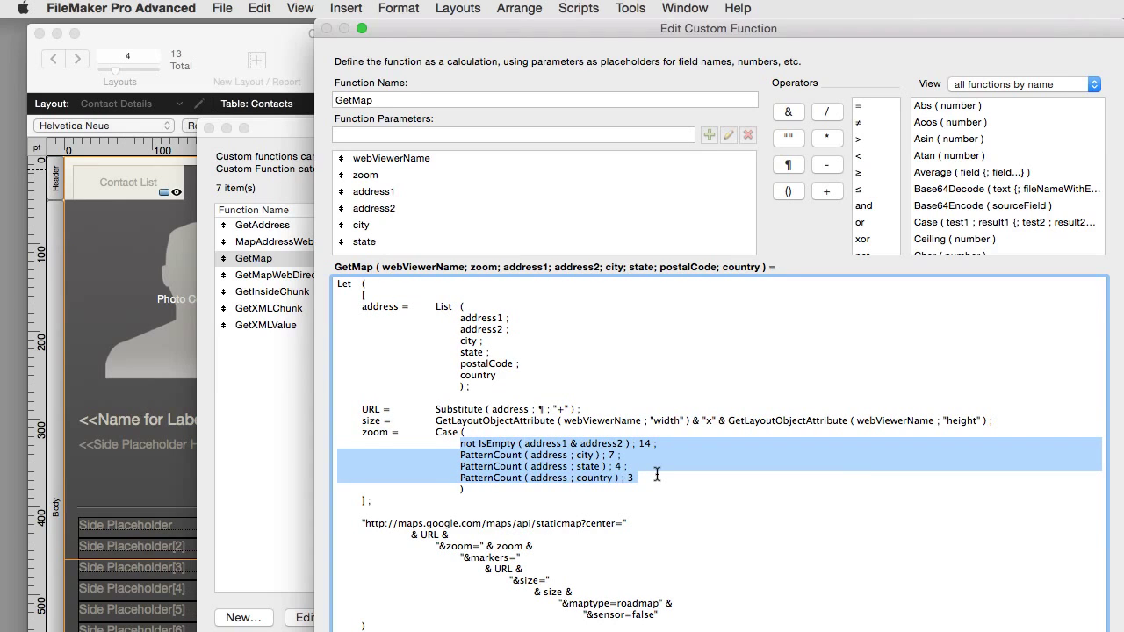
double_click(584, 455)
double_click(588, 467)
double_click(602, 478)
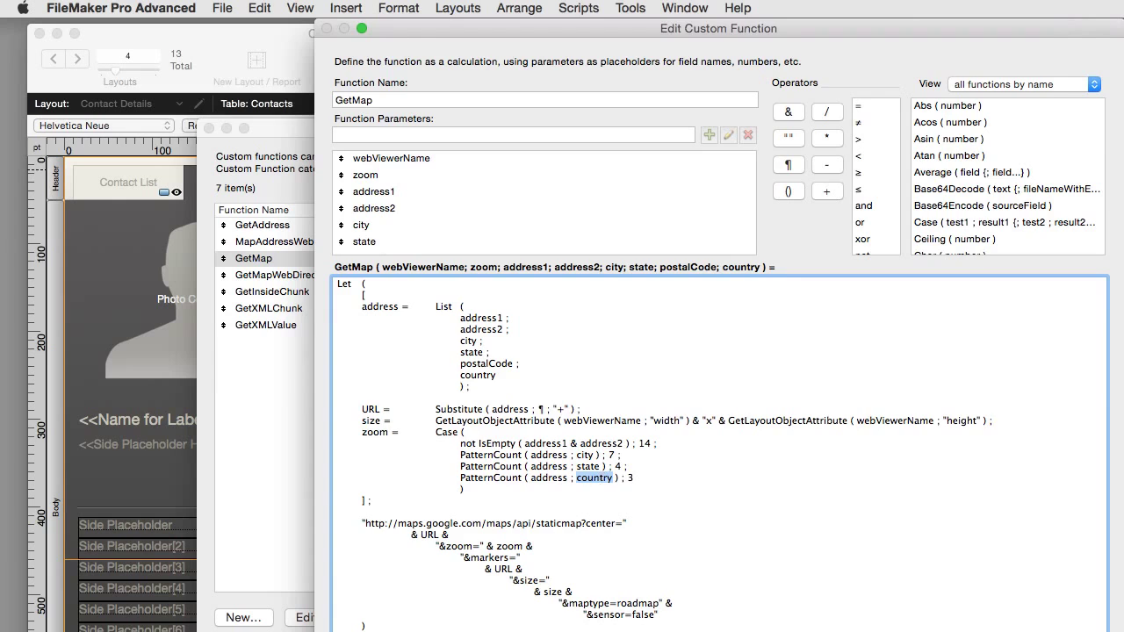
key(Escape)
click(751, 619)
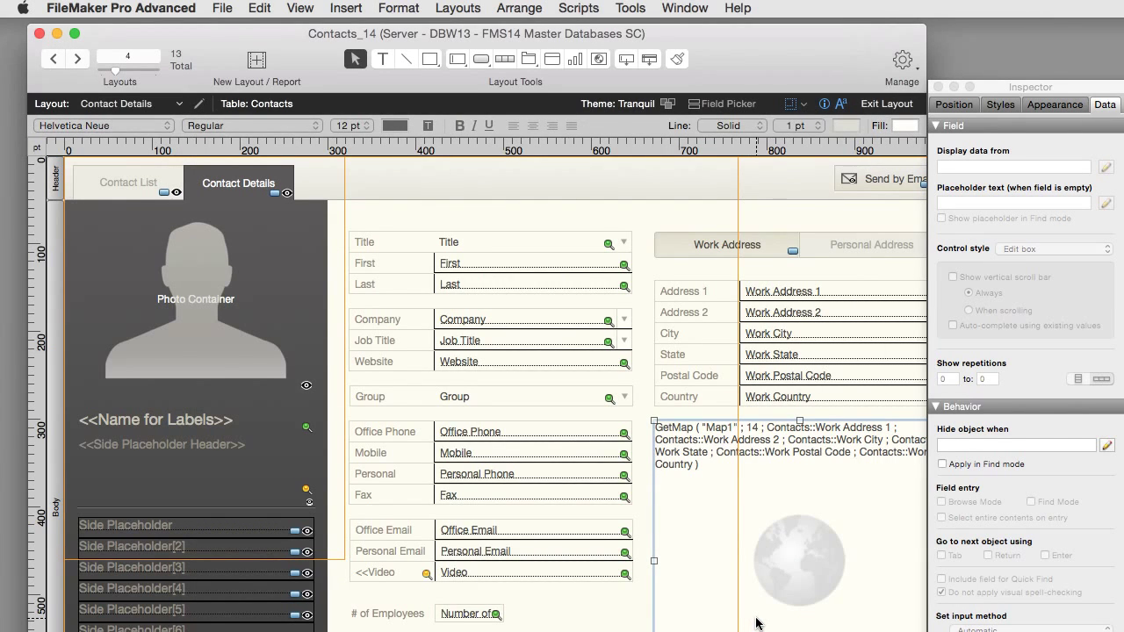
Step: Enter the contact's street, City Santa Clara and Country USA, then open the map marker in Google Maps
key(super+b)
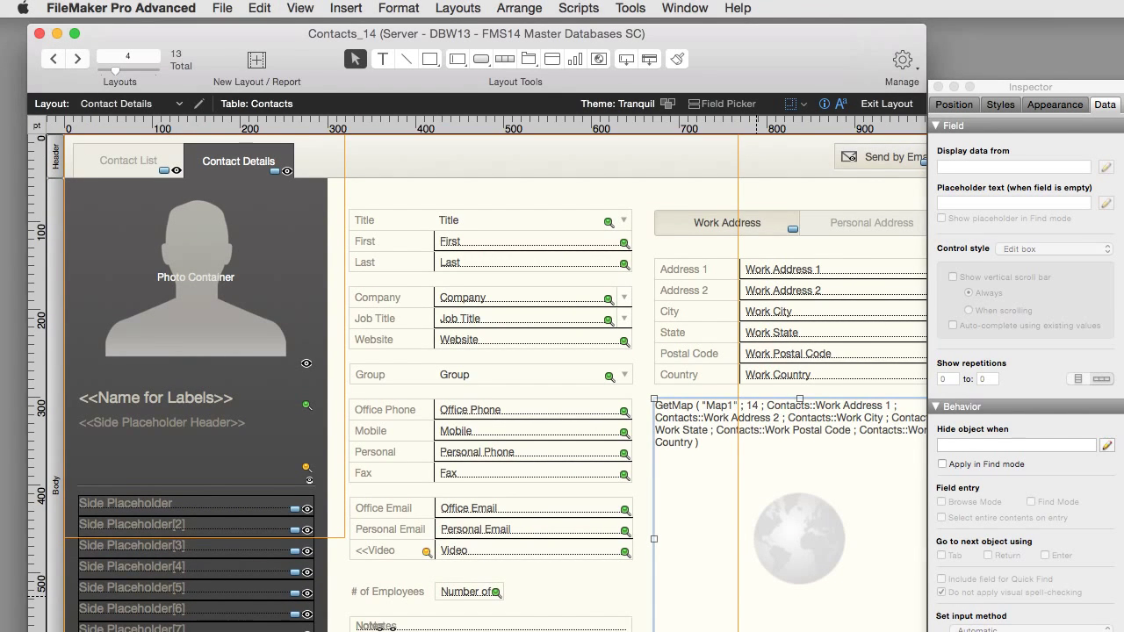
click(845, 249)
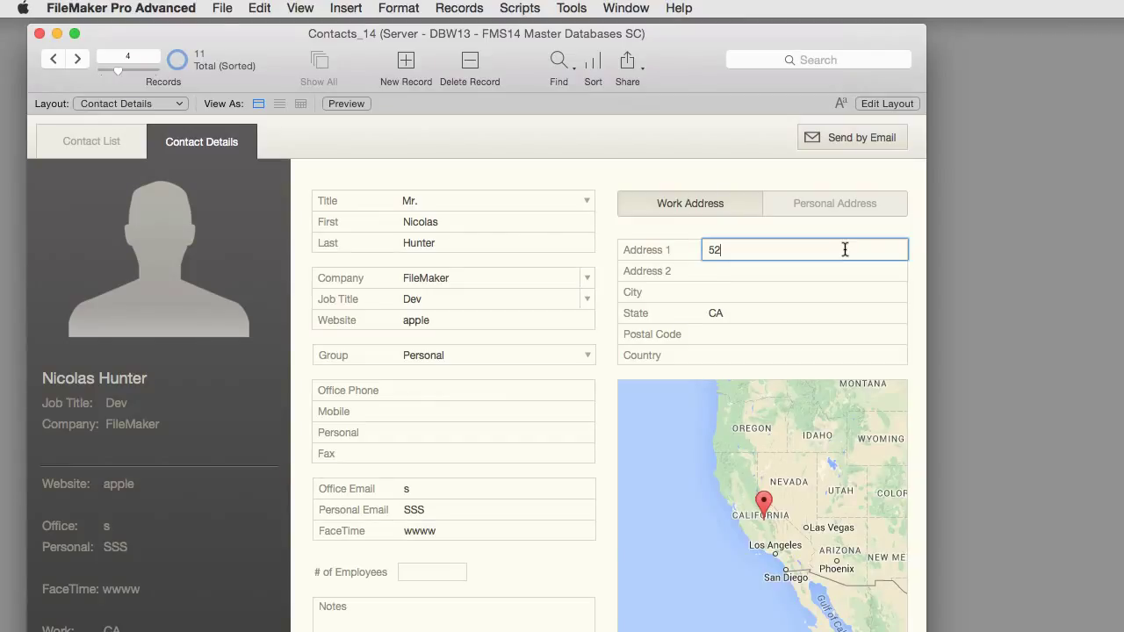
click(764, 291)
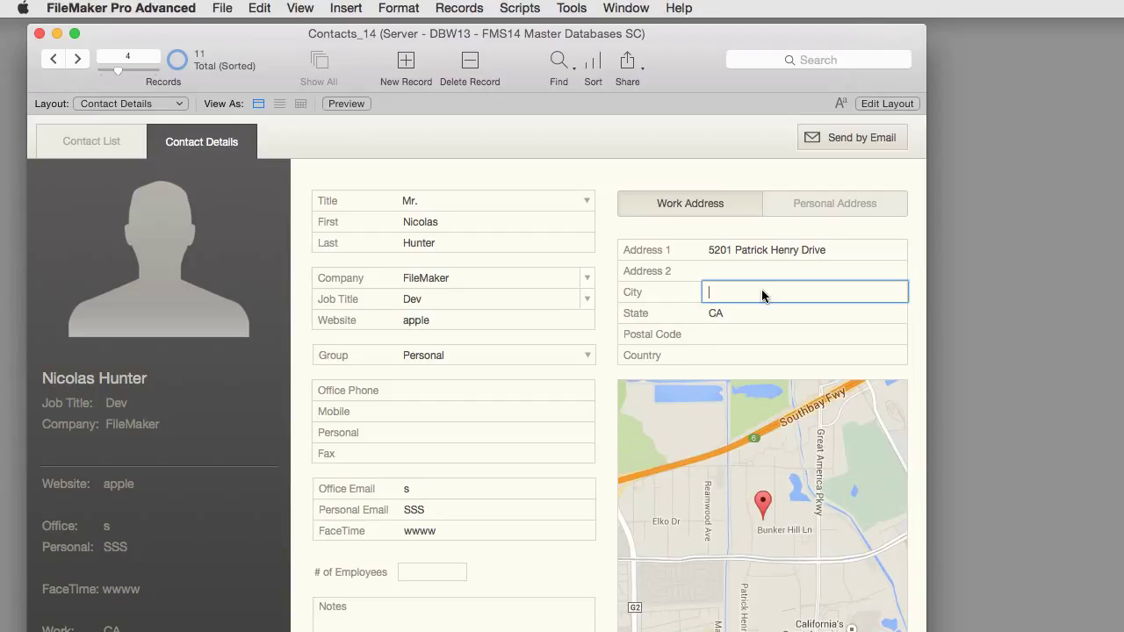
text(Santa Clara)
click(777, 352)
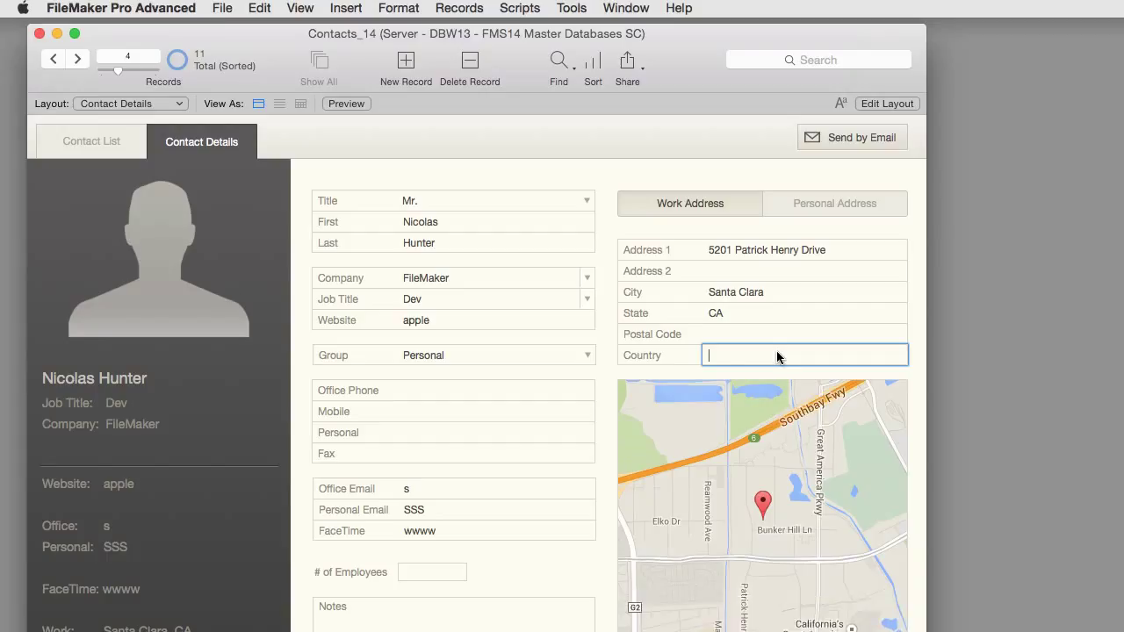
text(USA)
click(604, 380)
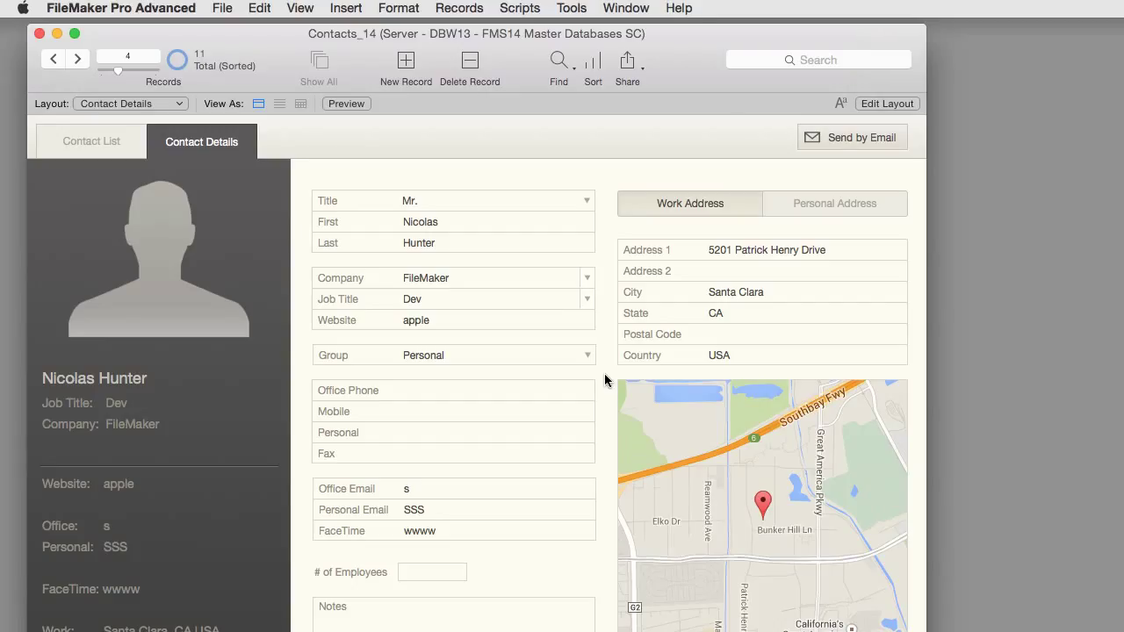
click(764, 506)
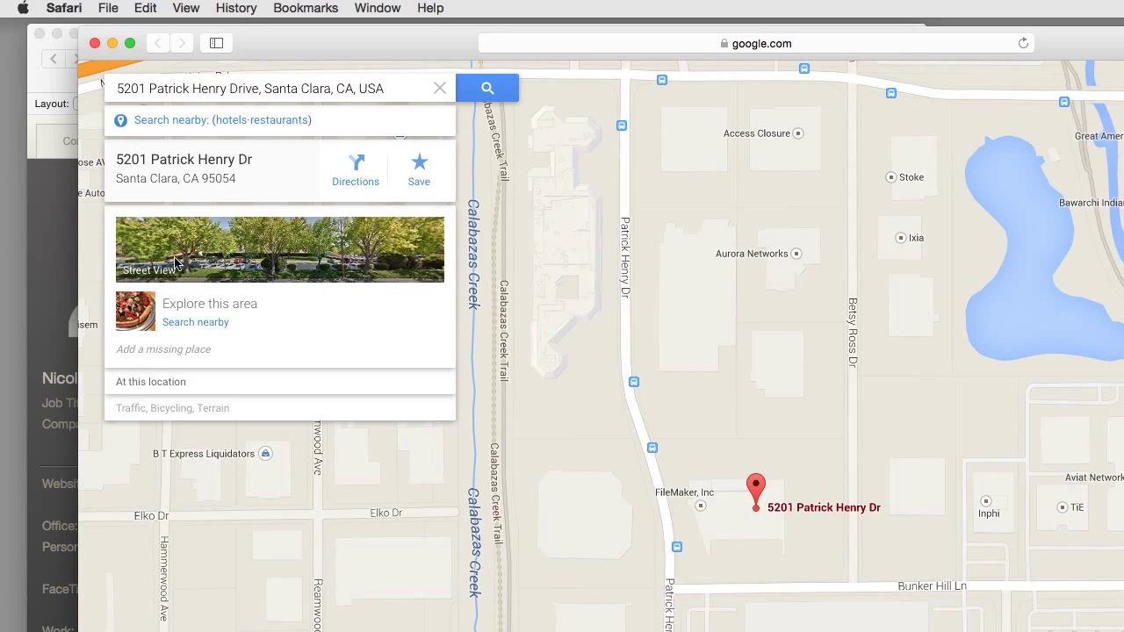
Step: View the location in Street View, turn the panorama, and close the browser window
click(259, 254)
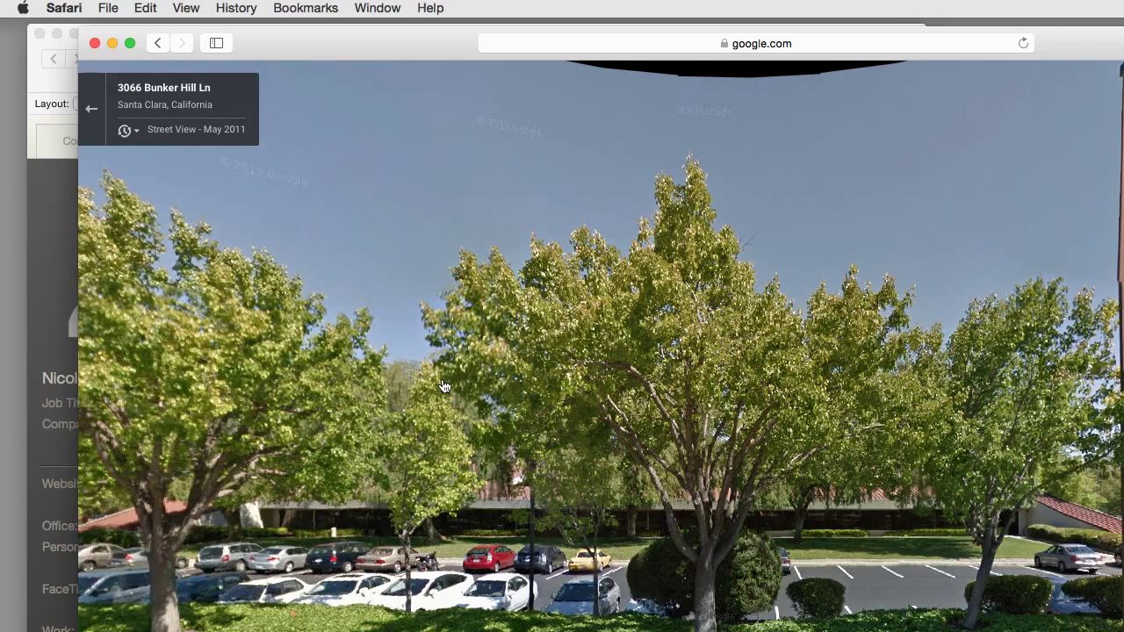
drag(445, 387, 591, 384)
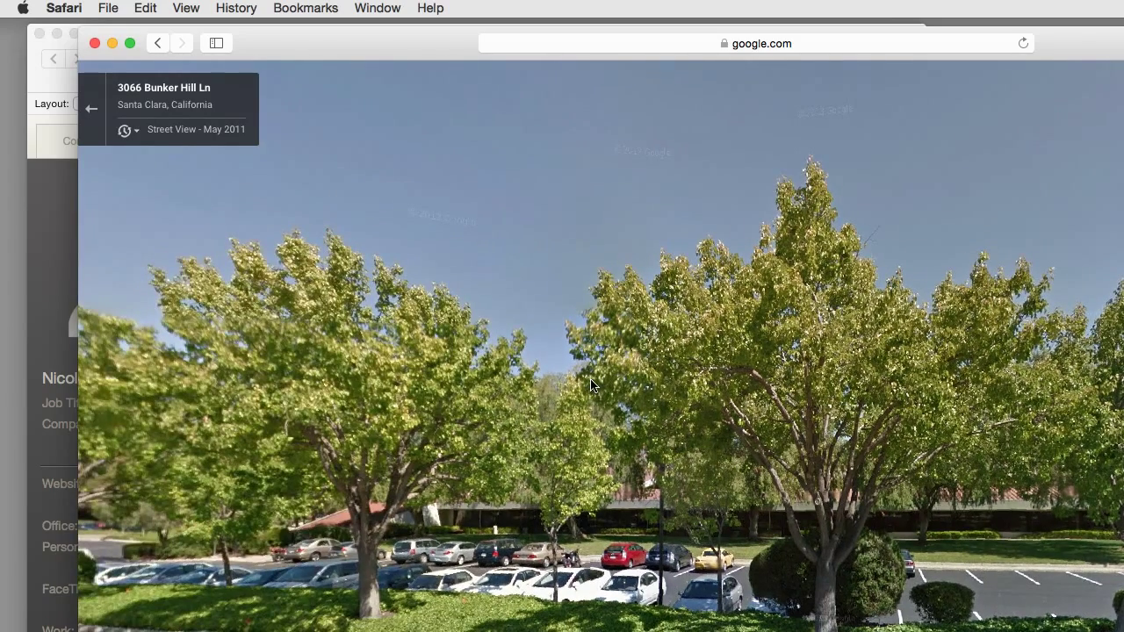
click(96, 47)
Step: Delete the street from the Address 1 field and commit it
click(777, 250)
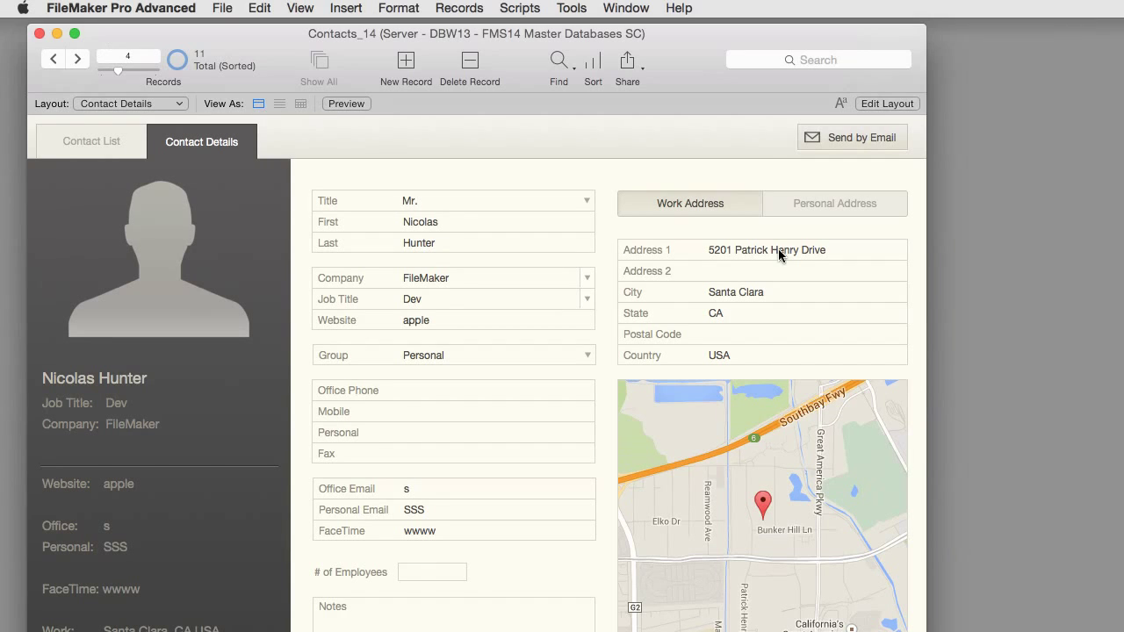
click(777, 250)
key(BackSpace)
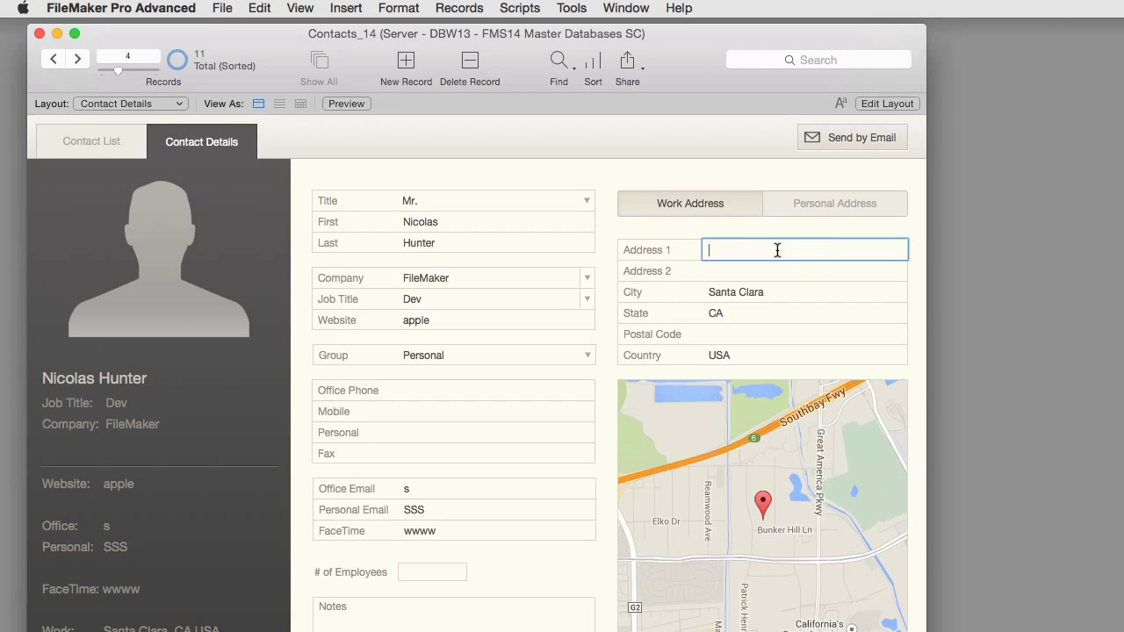
click(610, 264)
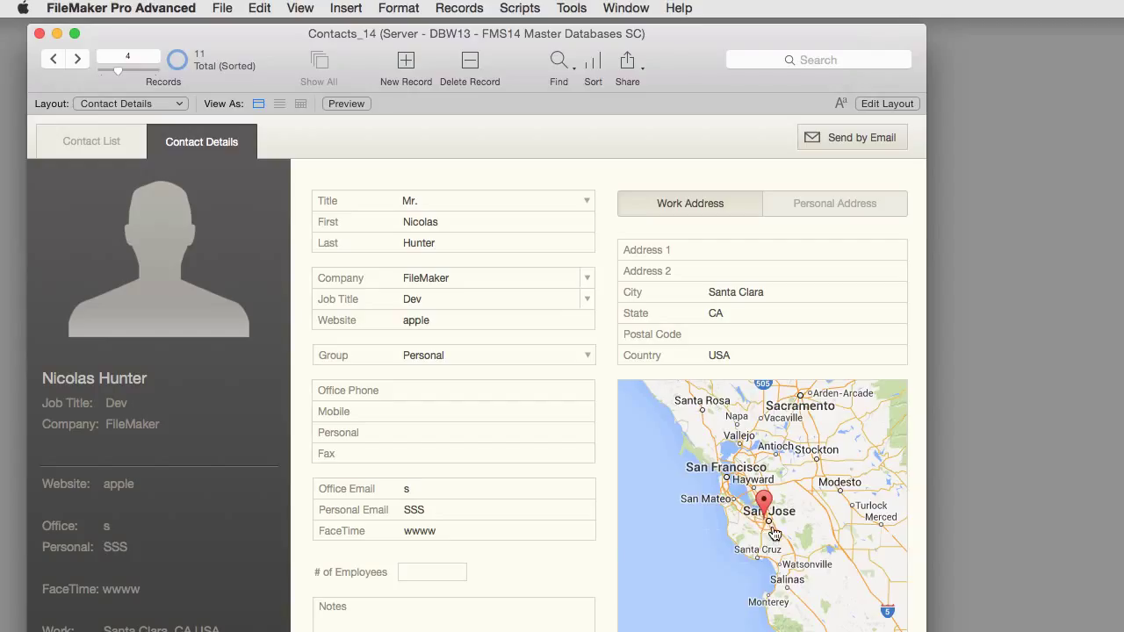
Step: Clear the City and State (CA) values so only USA remains in the work address
click(761, 299)
key(BackSpace)
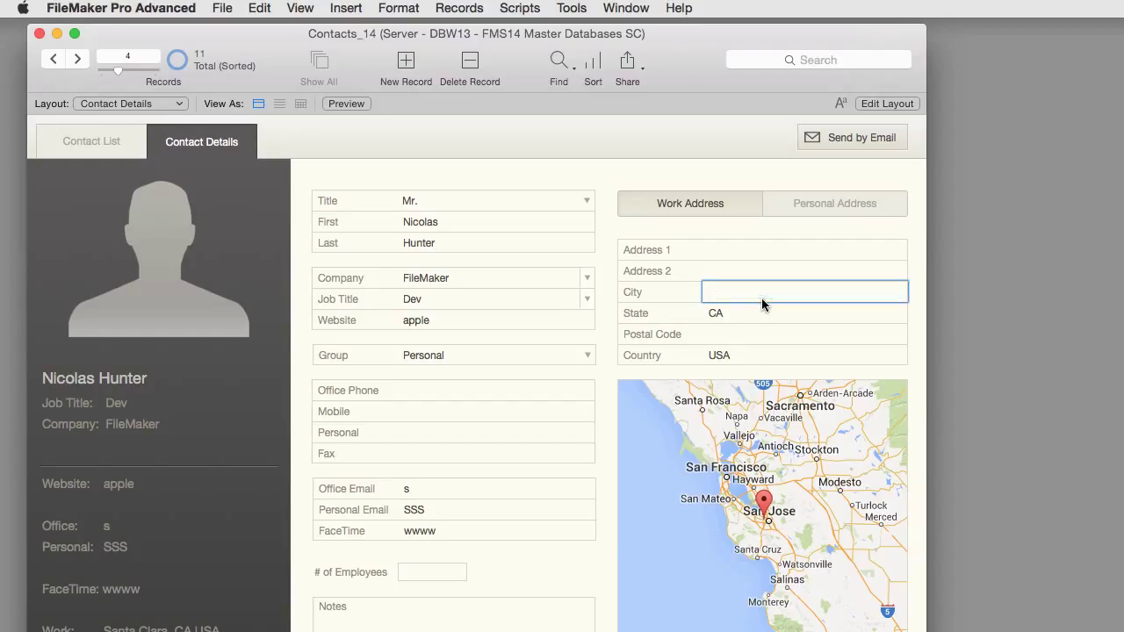
click(599, 384)
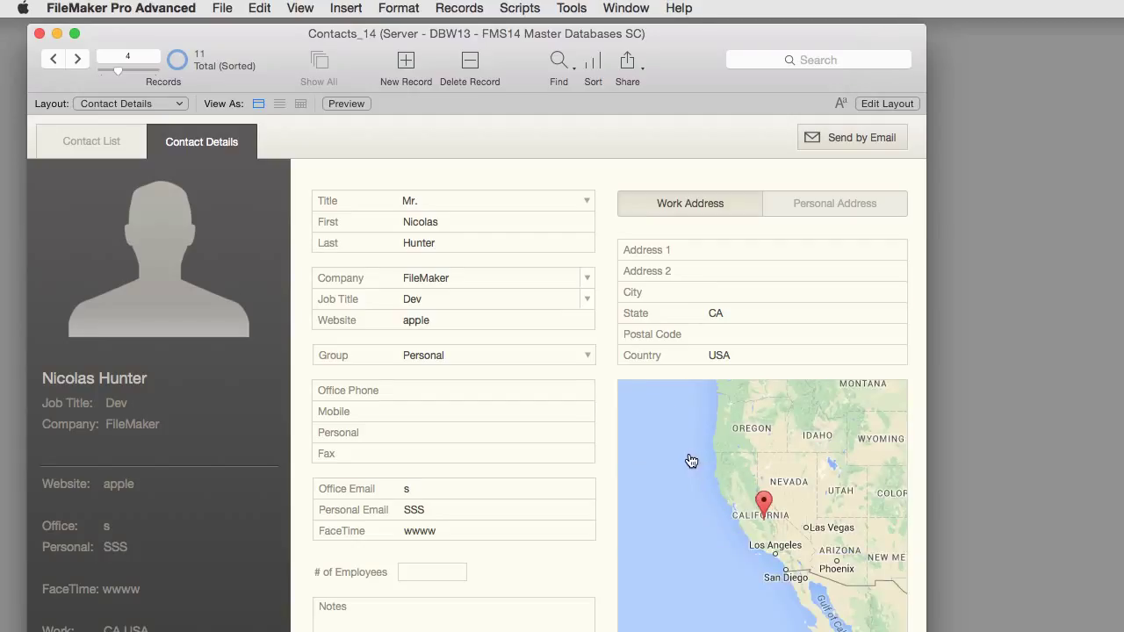
click(731, 313)
key(BackSpace)
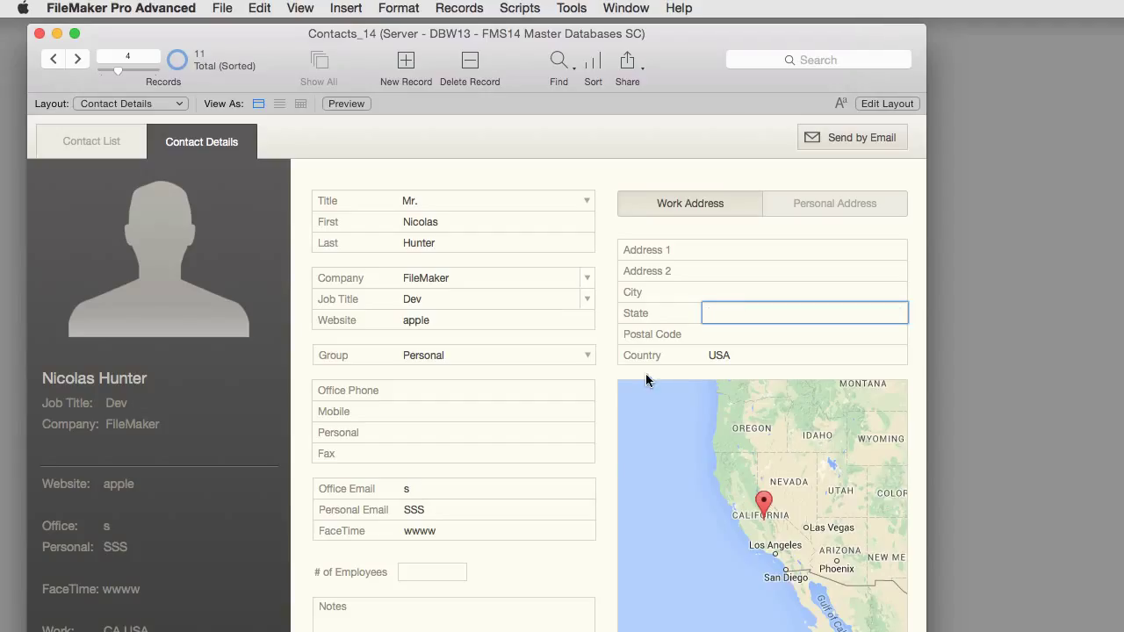
click(620, 384)
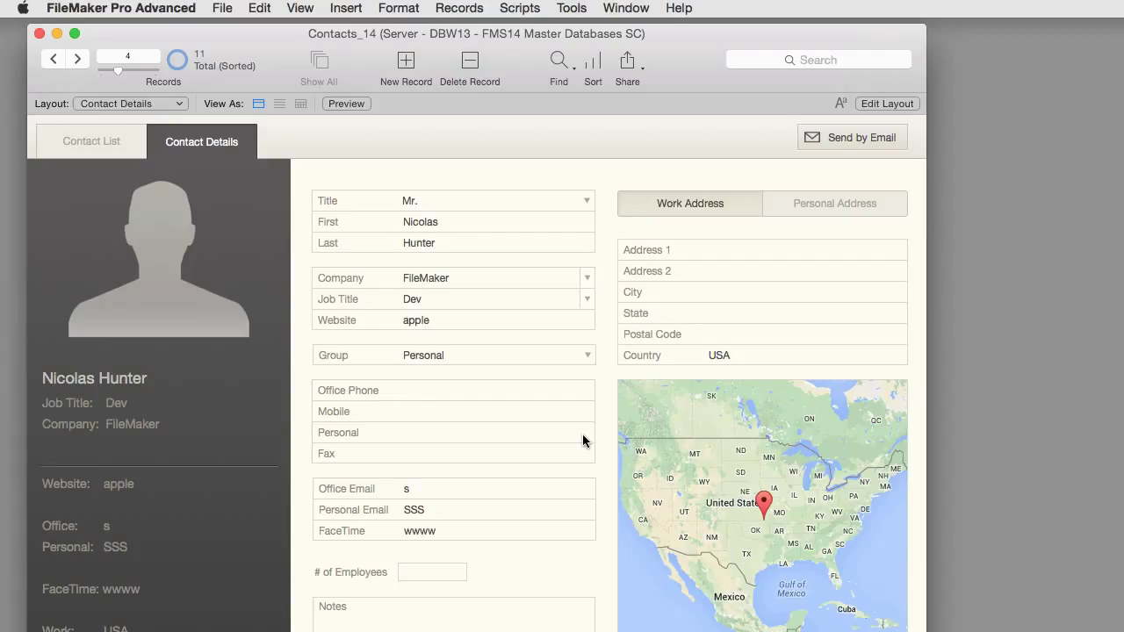
click(753, 249)
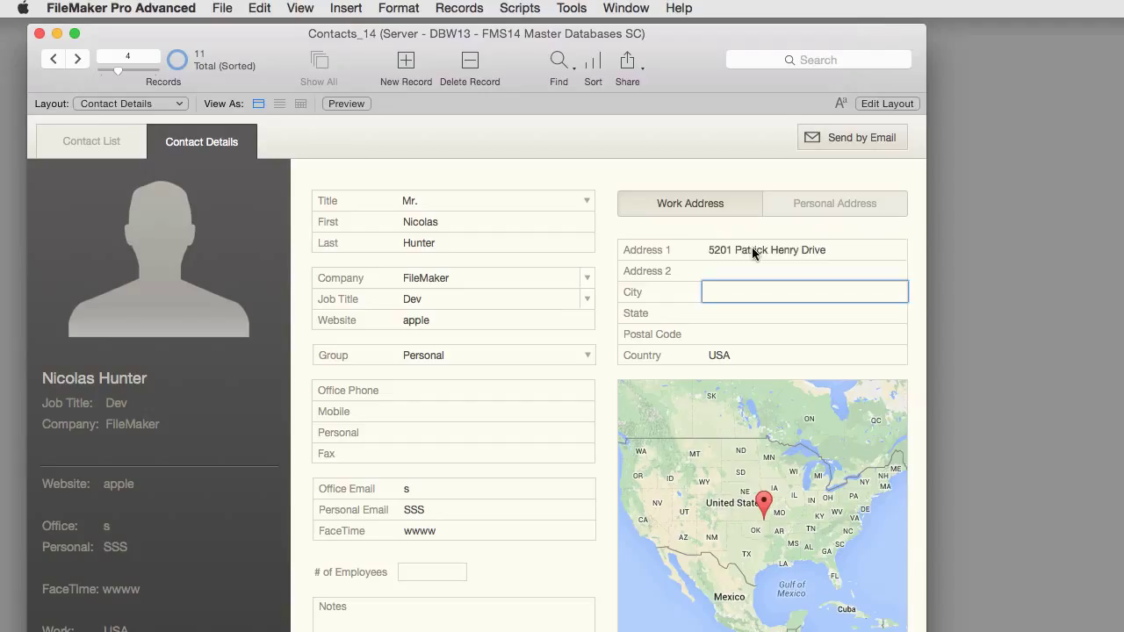
Step: Restore City Santa Clara and State CA, then send the contact's map by email
text(Santa Clara)
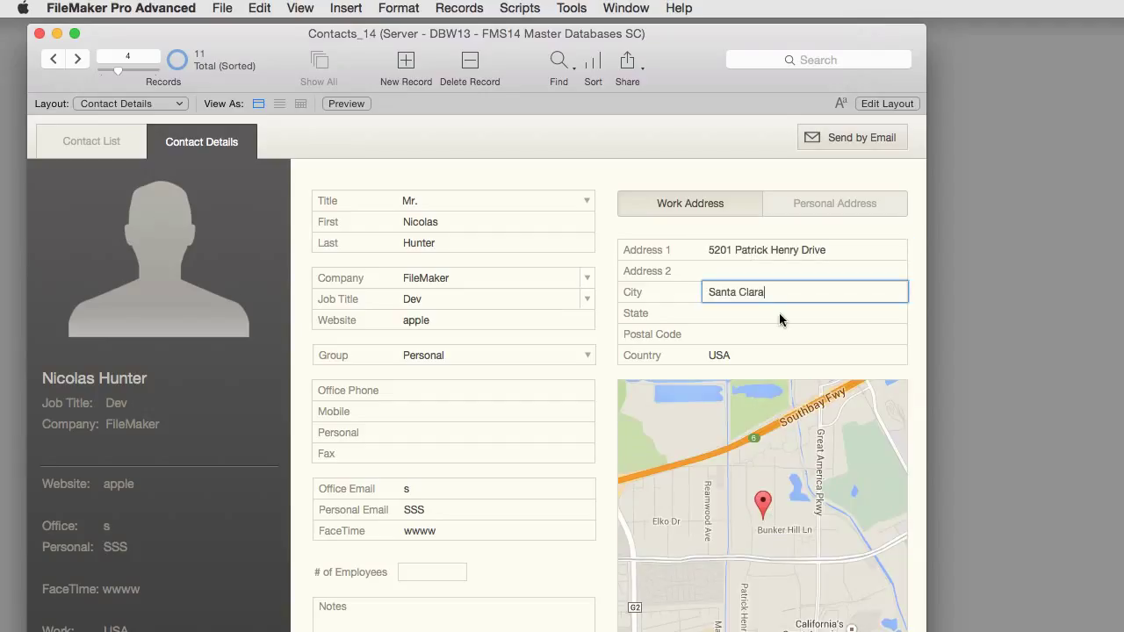
click(786, 313)
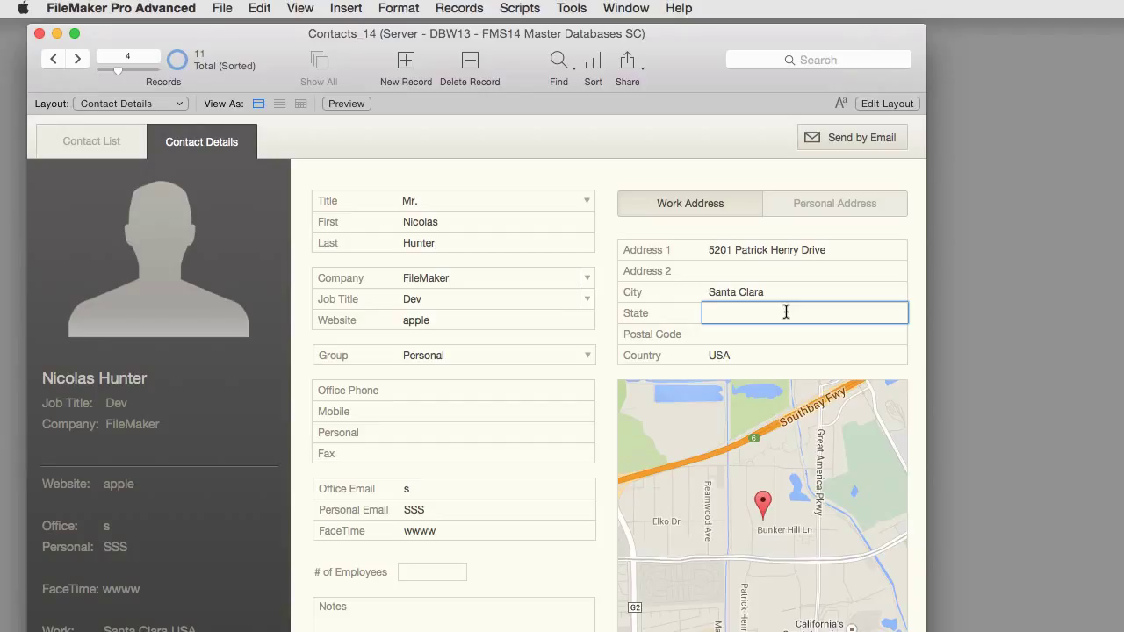
text(CA)
click(734, 163)
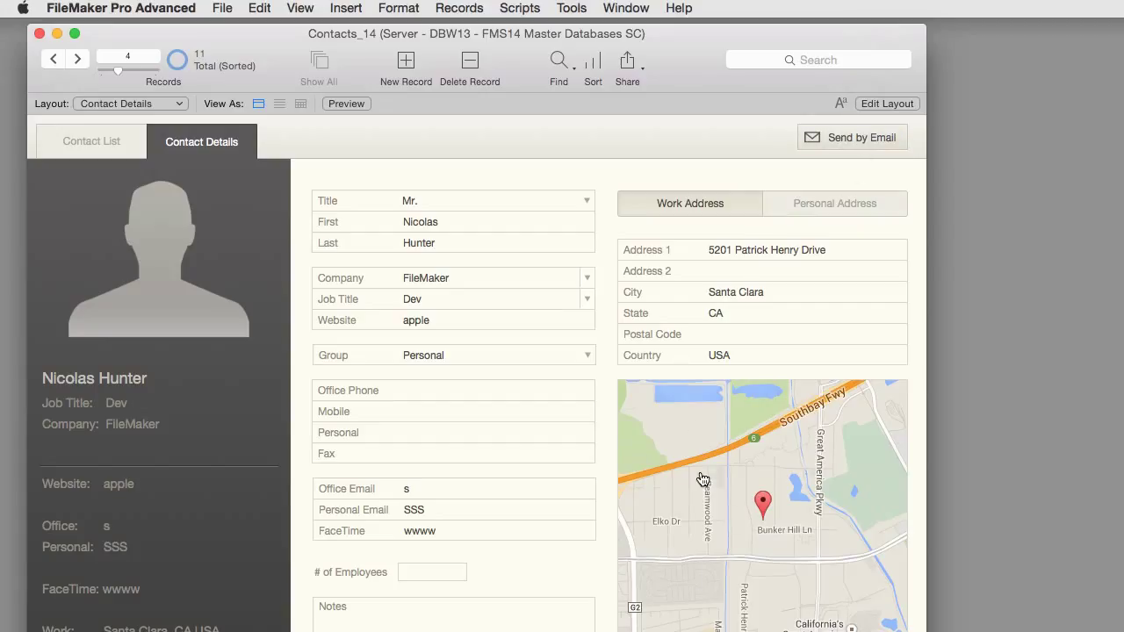
click(849, 138)
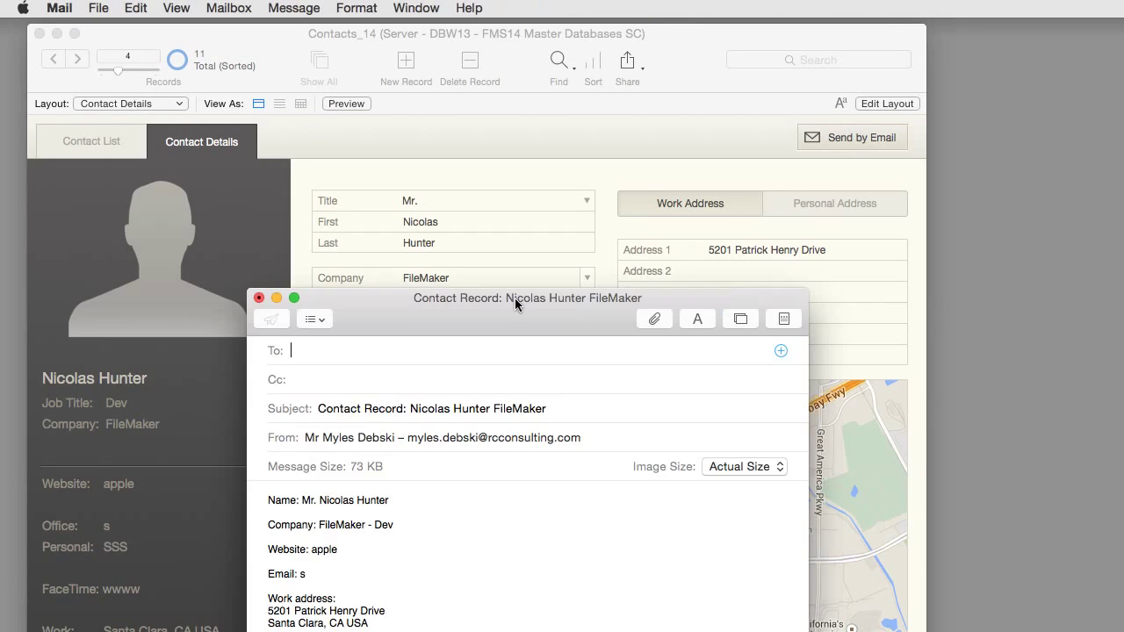
Step: Reposition and widen the Mail draft to show the attached map, comparing it with the contact record
drag(483, 104, 475, 74)
drag(761, 612, 955, 612)
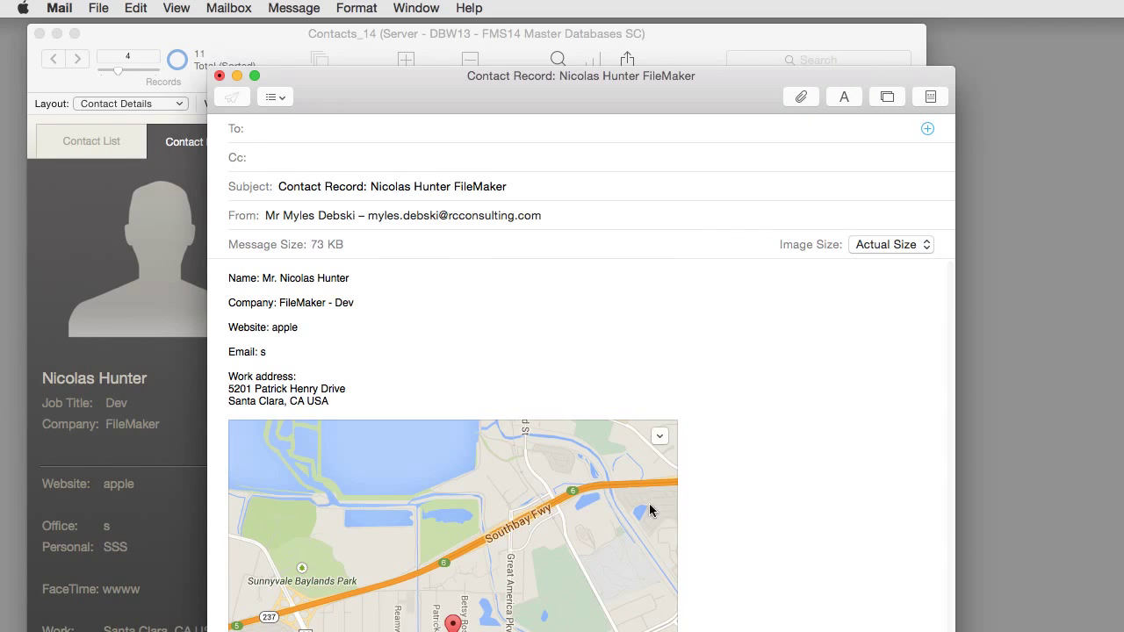
drag(559, 73, 973, 60)
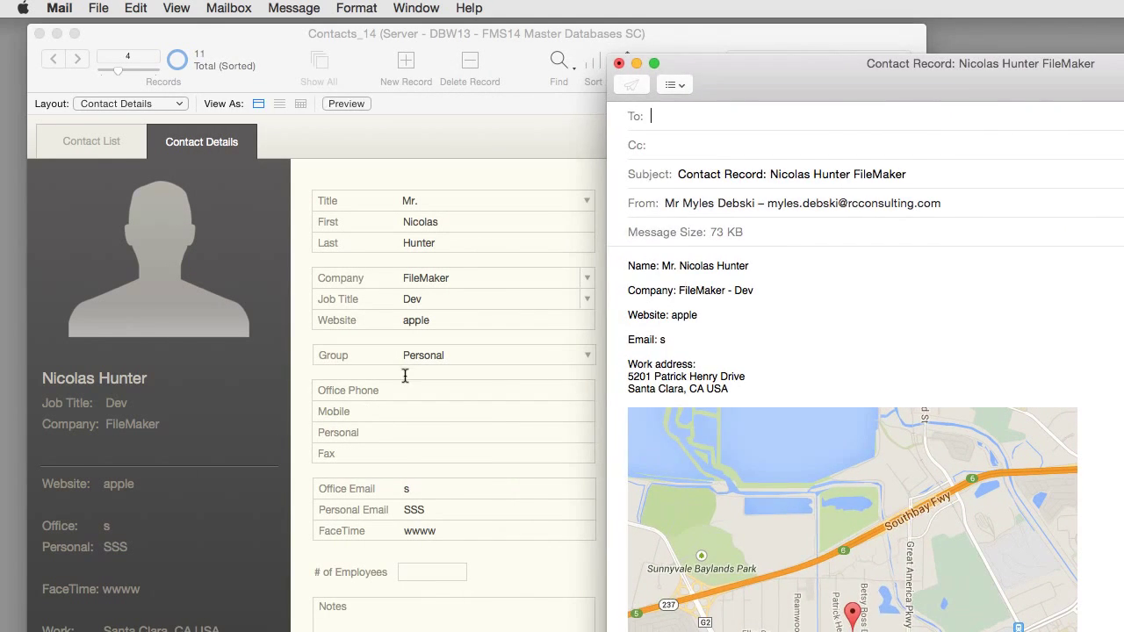
click(396, 381)
click(1101, 426)
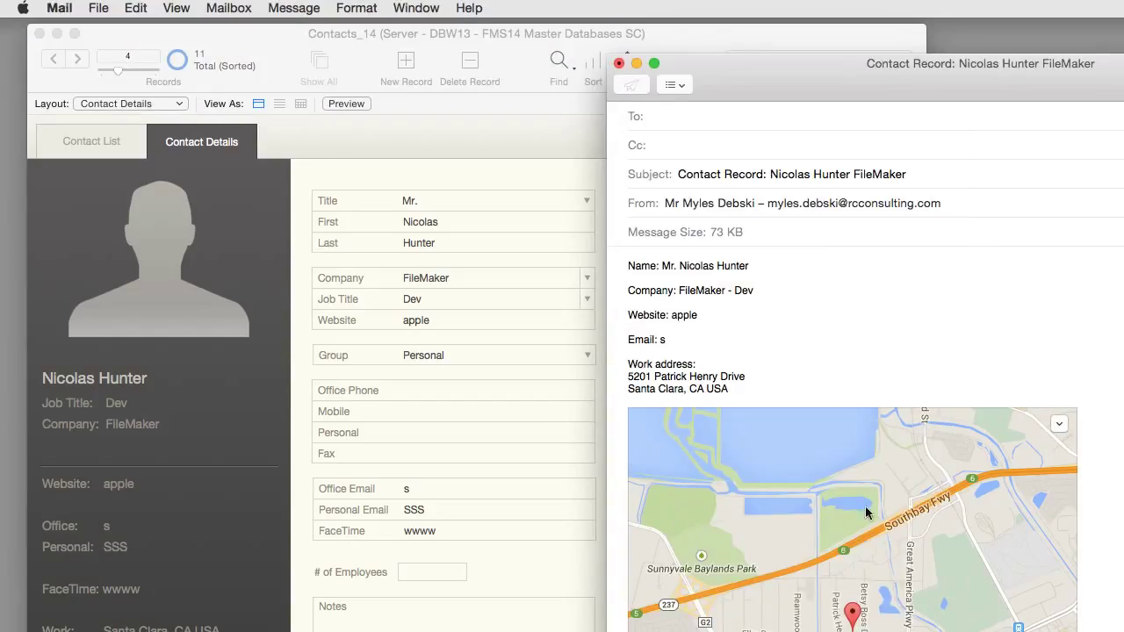
Step: Scroll through the email, then close it and discard the draft without saving
scroll(883, 508, down, 1)
scroll(883, 510, up, 1)
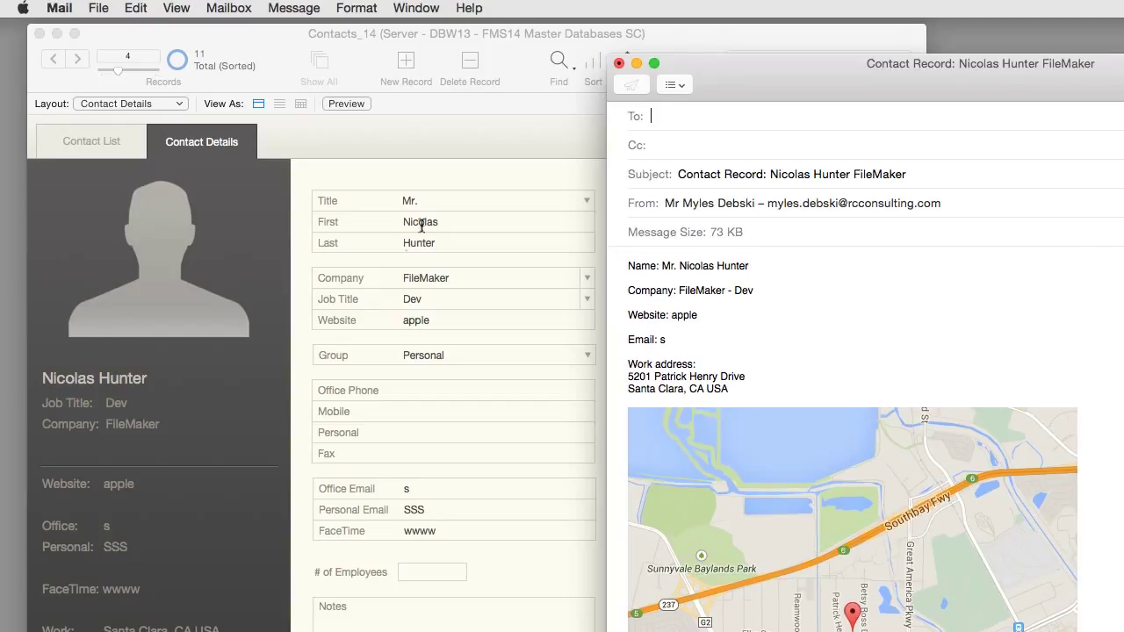
click(620, 64)
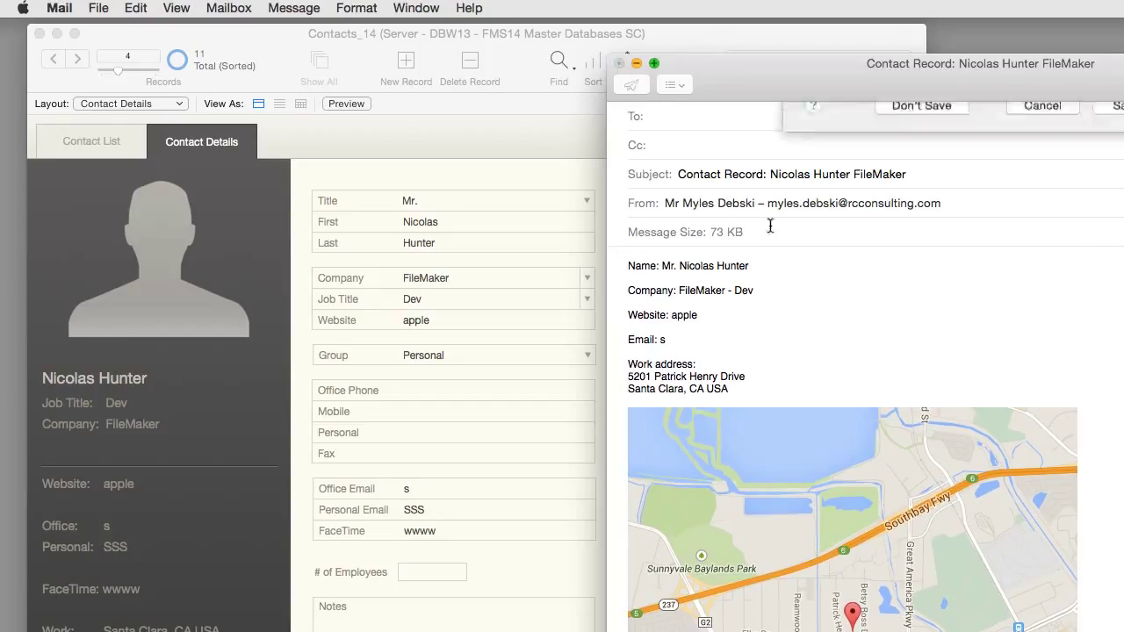
click(929, 188)
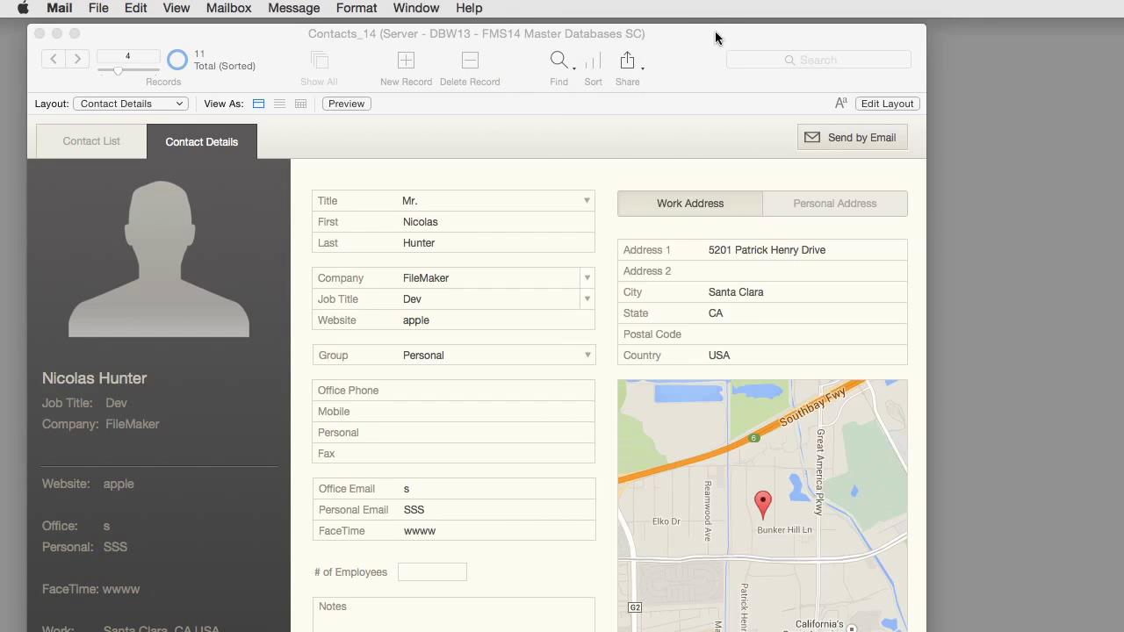
Step: Open the Send by Email script and select its work-address If step and Insert from URL step
drag(635, 35, 651, 31)
key(super+shift+s)
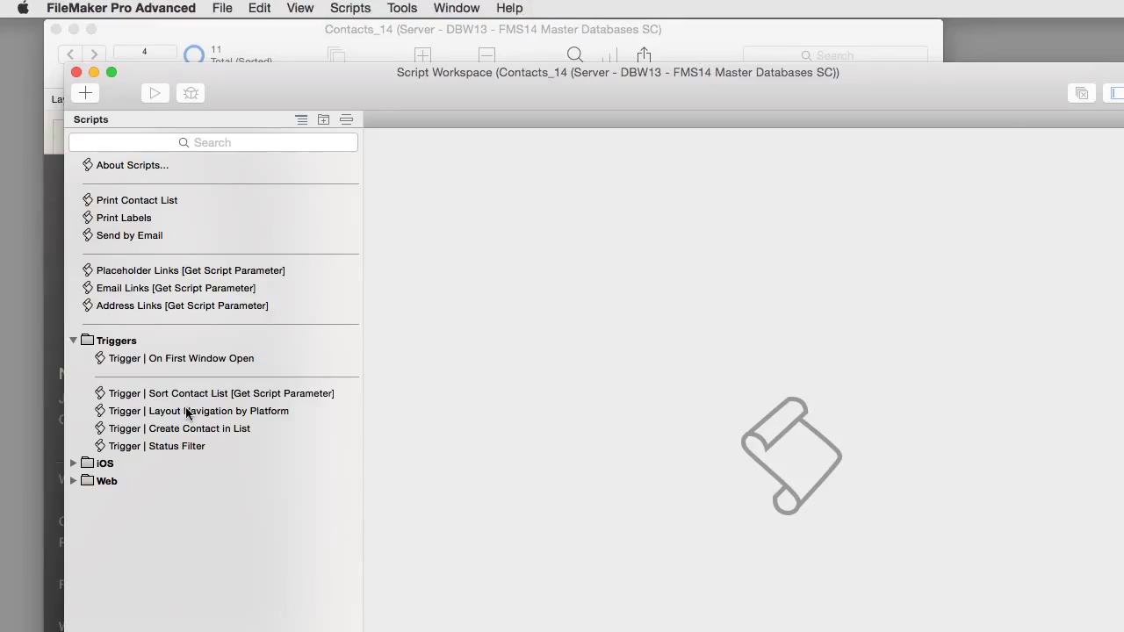
click(126, 238)
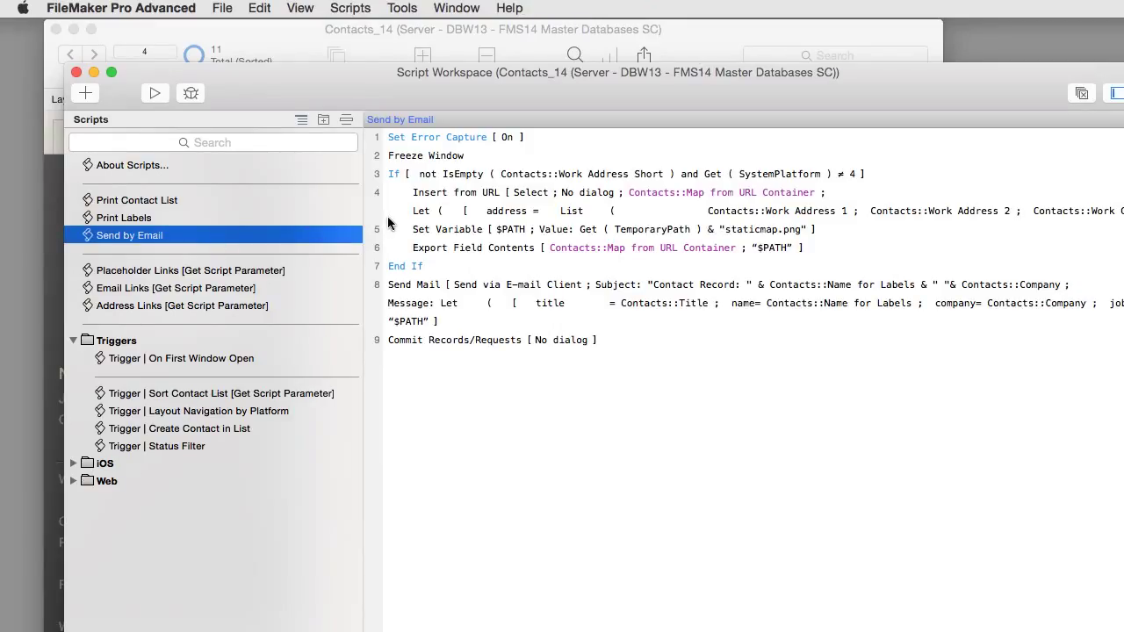
click(907, 174)
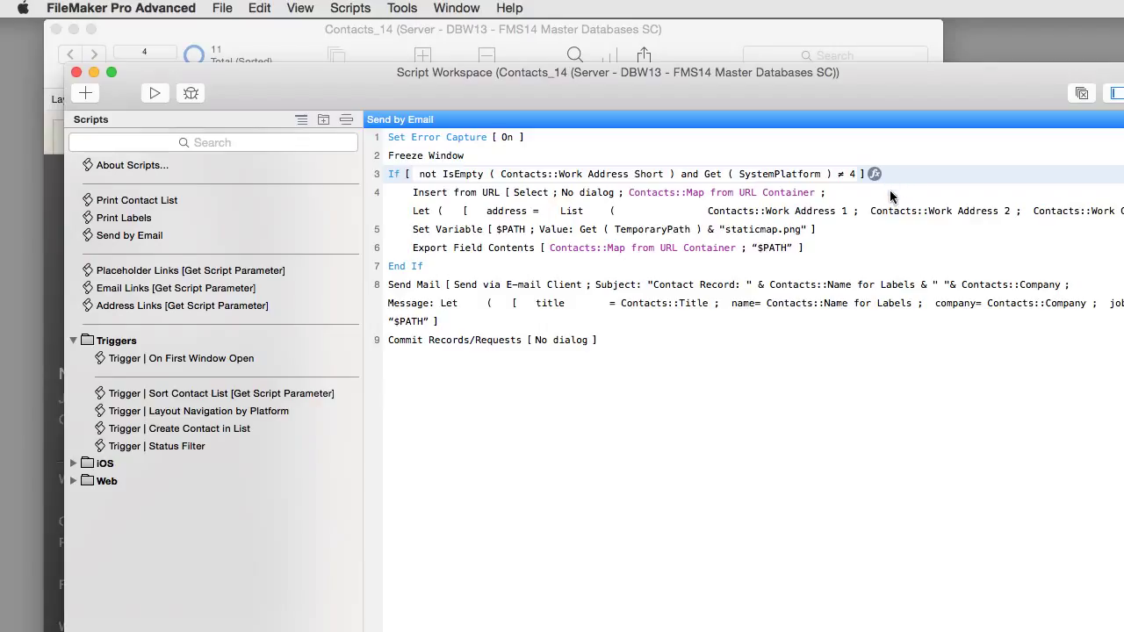
click(887, 194)
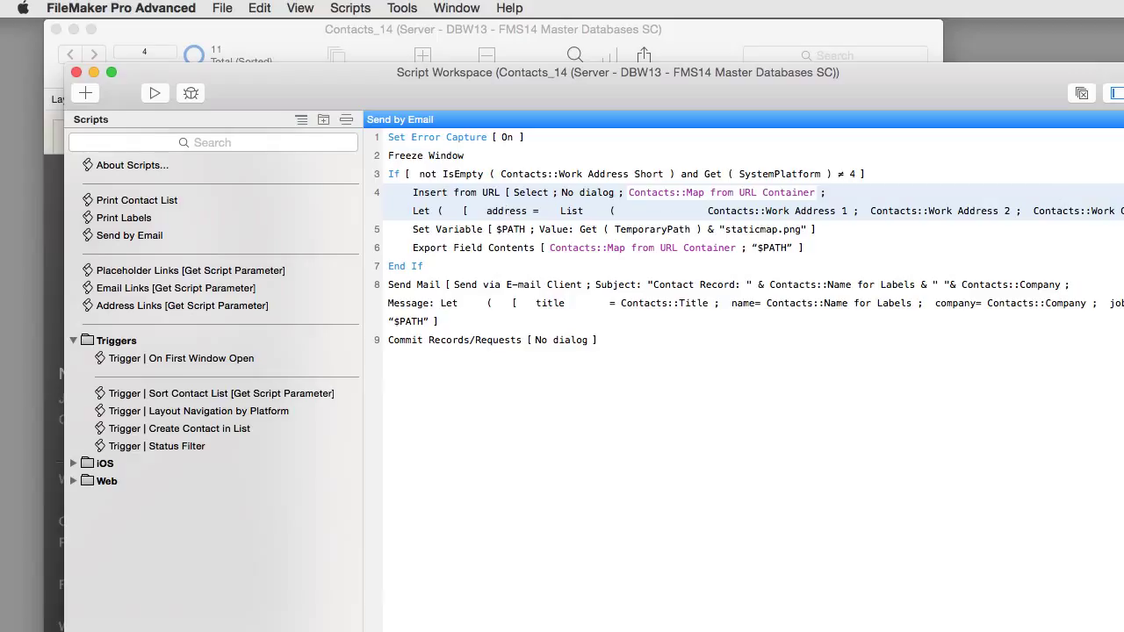
Step: Check which field Insert from URL fills with the map, leave it unchanged, and return to the record
click(1122, 212)
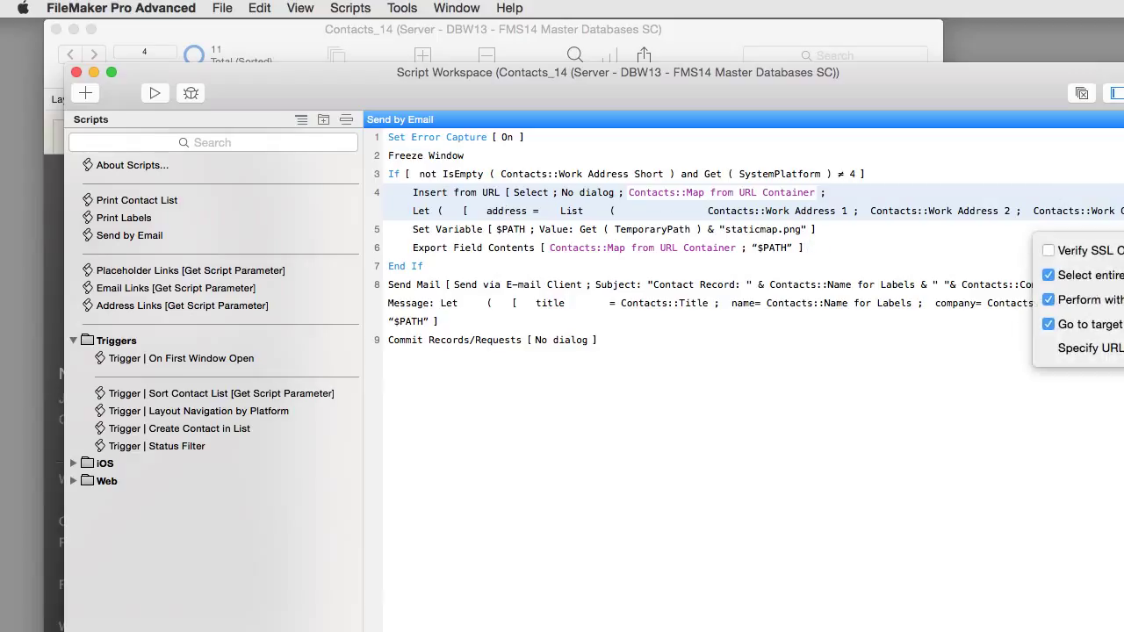
click(1123, 324)
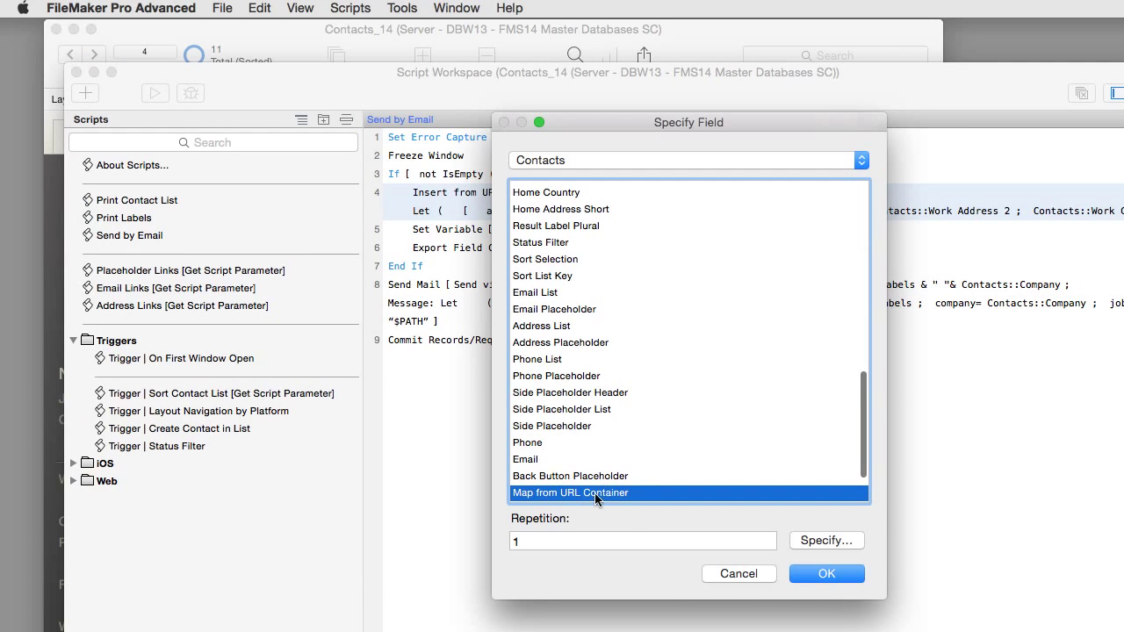
click(728, 573)
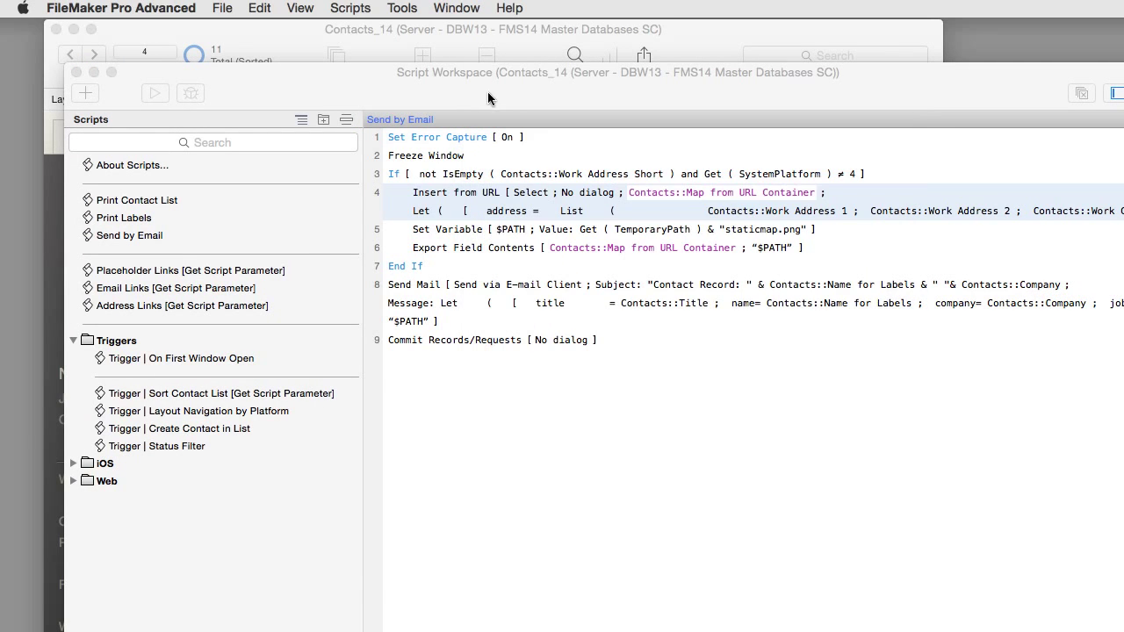
click(523, 35)
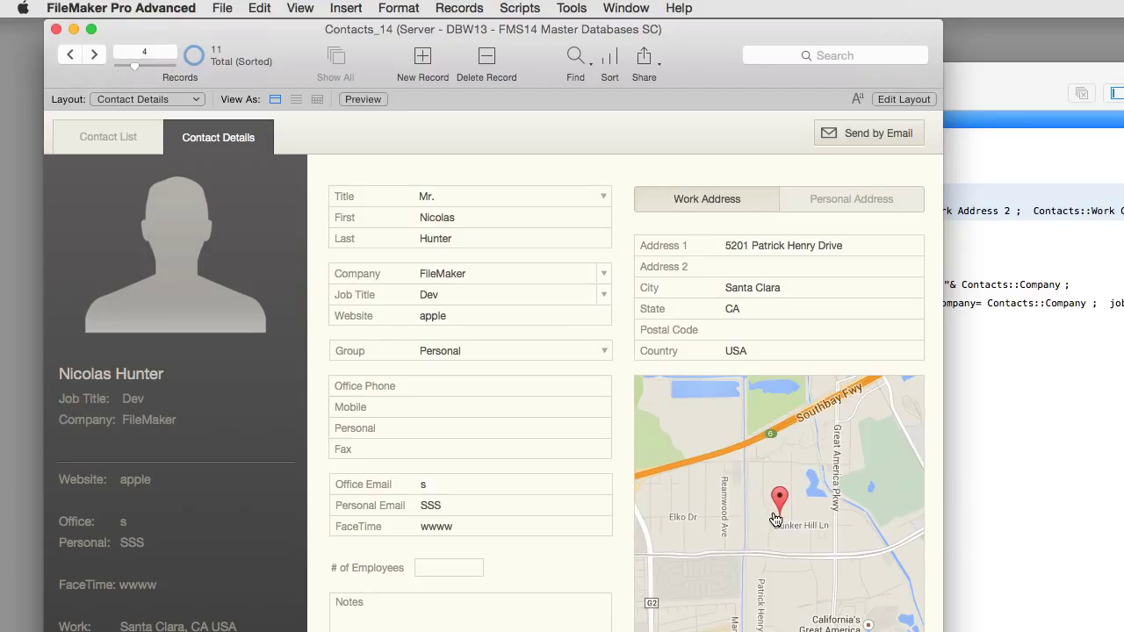
Step: Add a Map from URL Container field above the name fields, sized 300×258 pt, then preview it in Browse mode
click(896, 101)
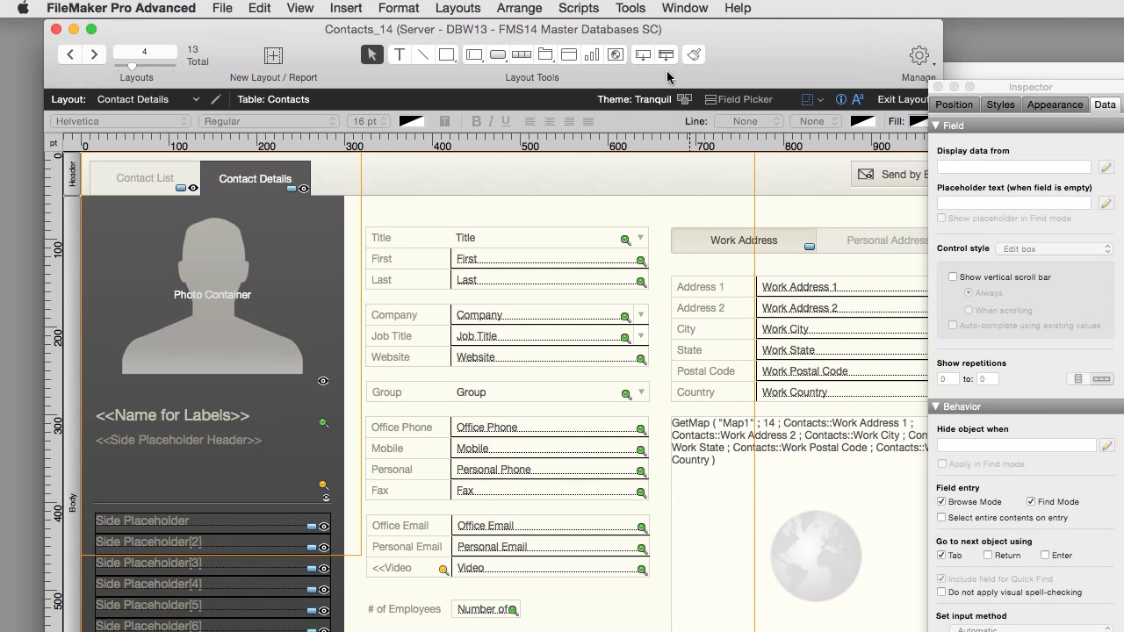
drag(641, 56, 528, 214)
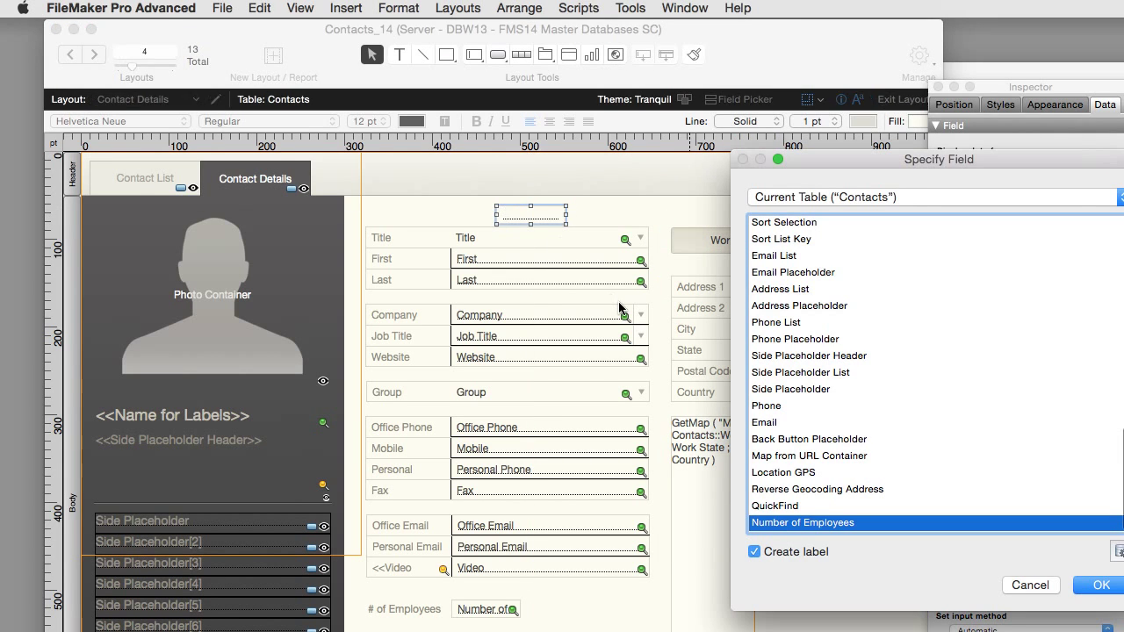
text(map)
click(814, 553)
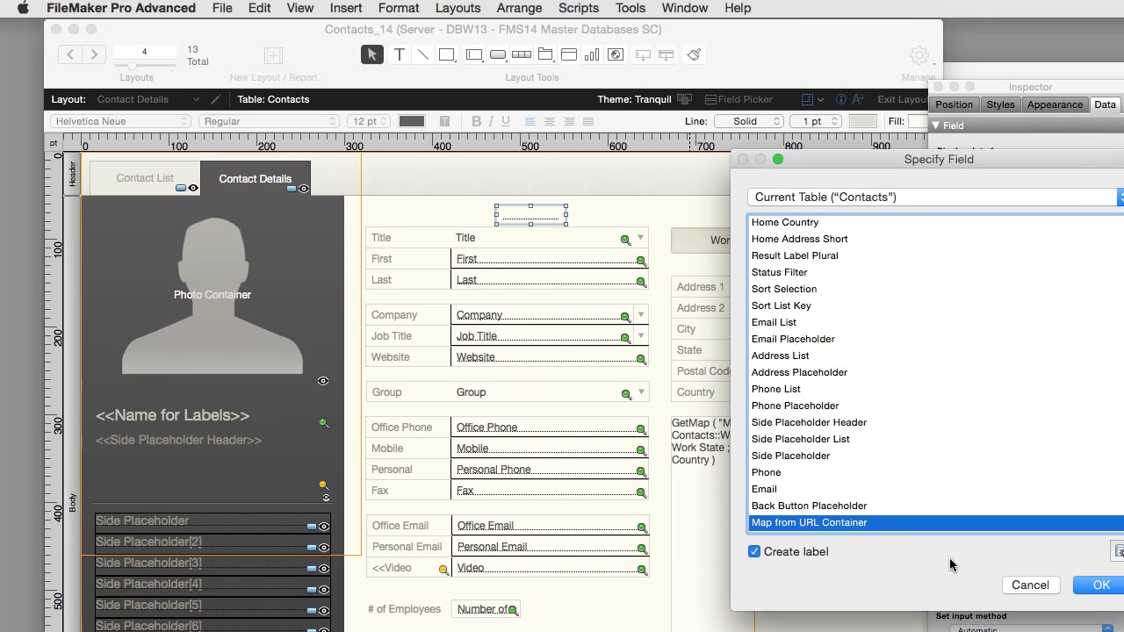
click(1097, 586)
drag(502, 219, 375, 223)
drag(454, 229, 655, 427)
key(super+b)
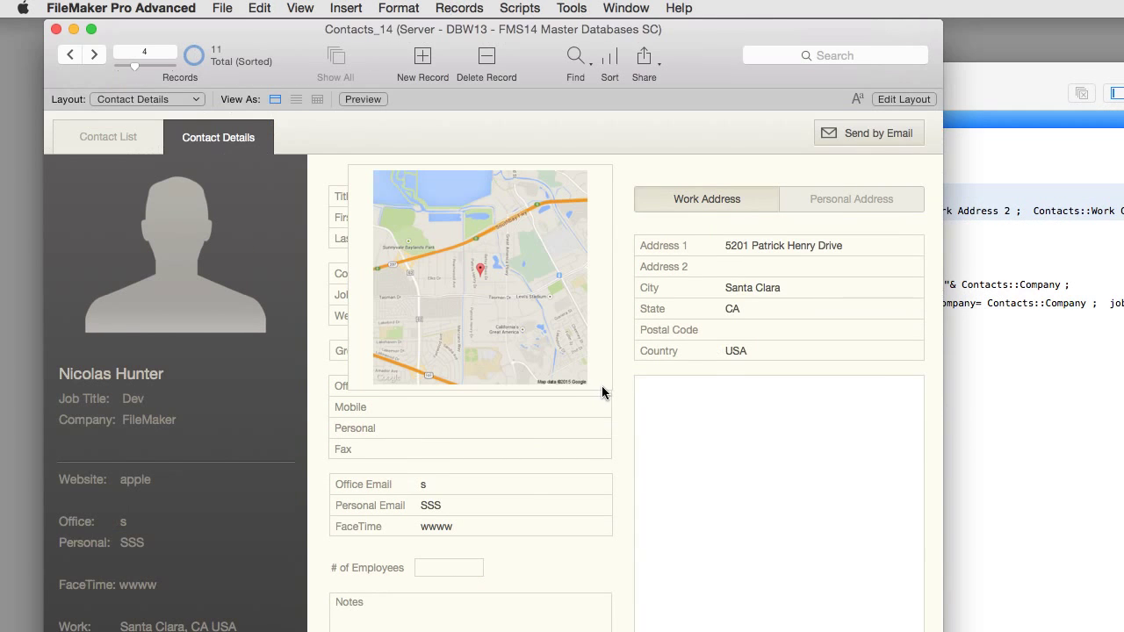
Step: Move the Script Workspace beside the record and review the Set Variable, Export Field Contents and Send Mail steps
click(1028, 69)
drag(1027, 69, 1065, 419)
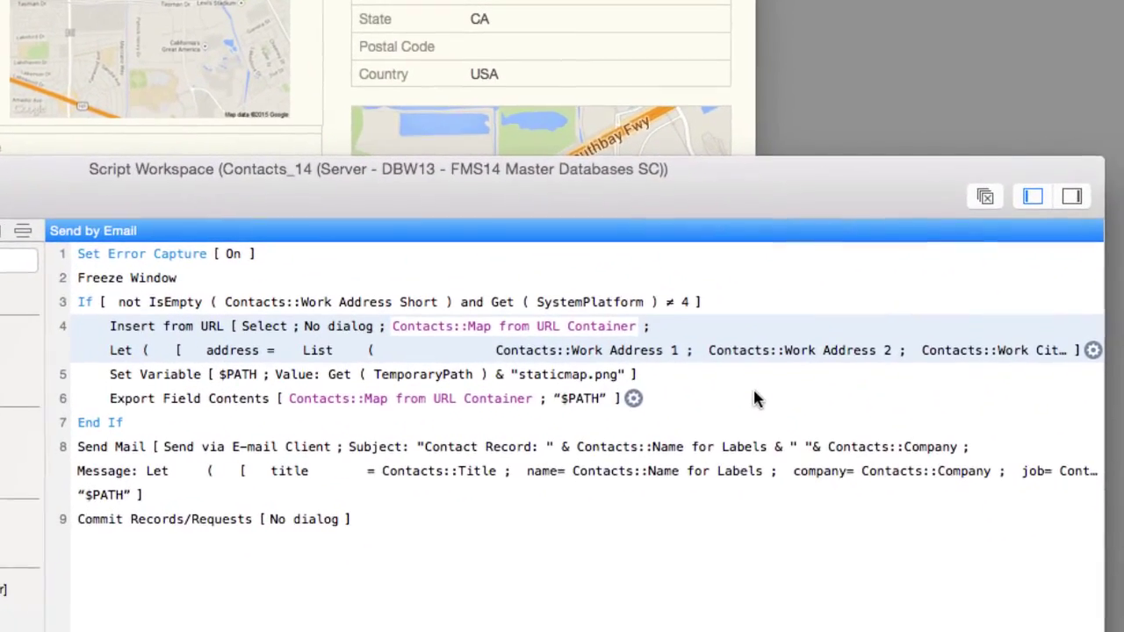
click(716, 373)
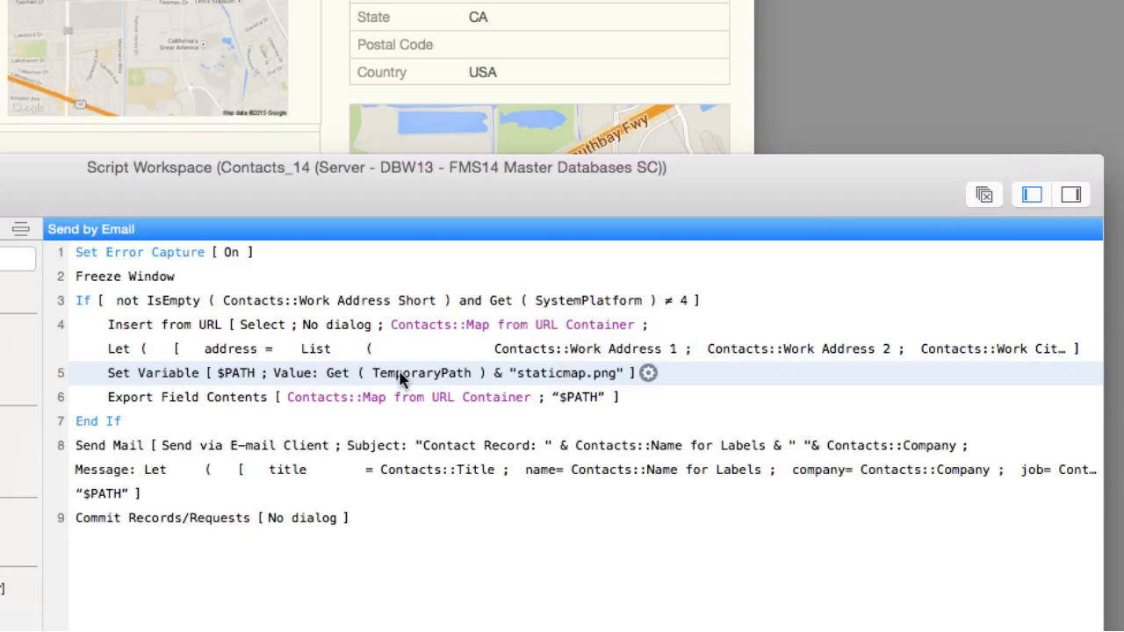
click(686, 395)
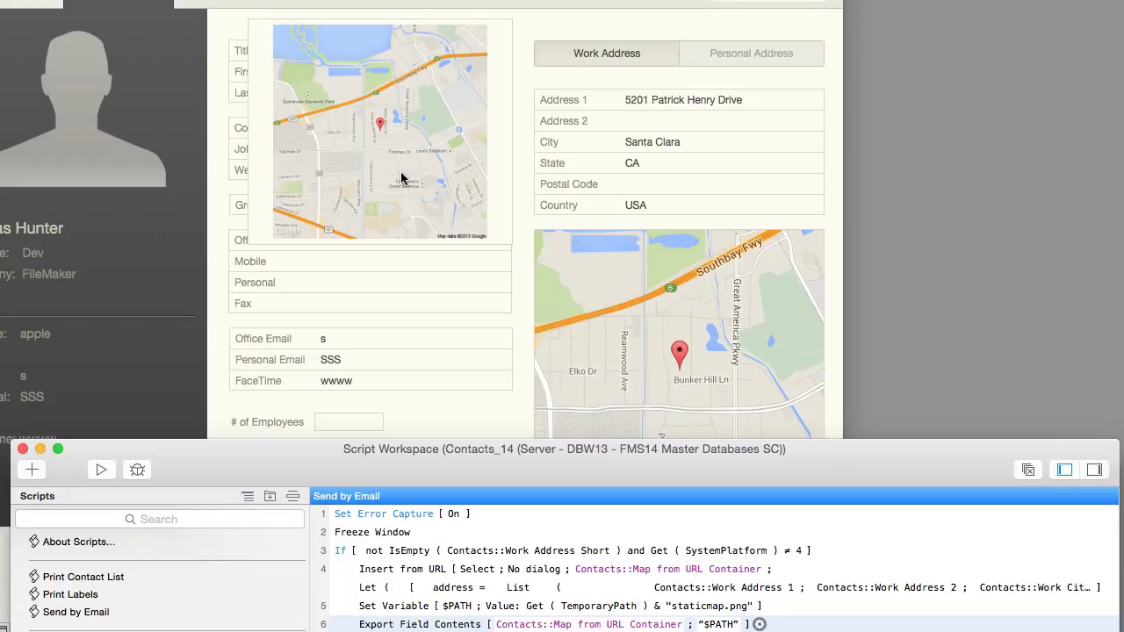
drag(597, 455, 620, 181)
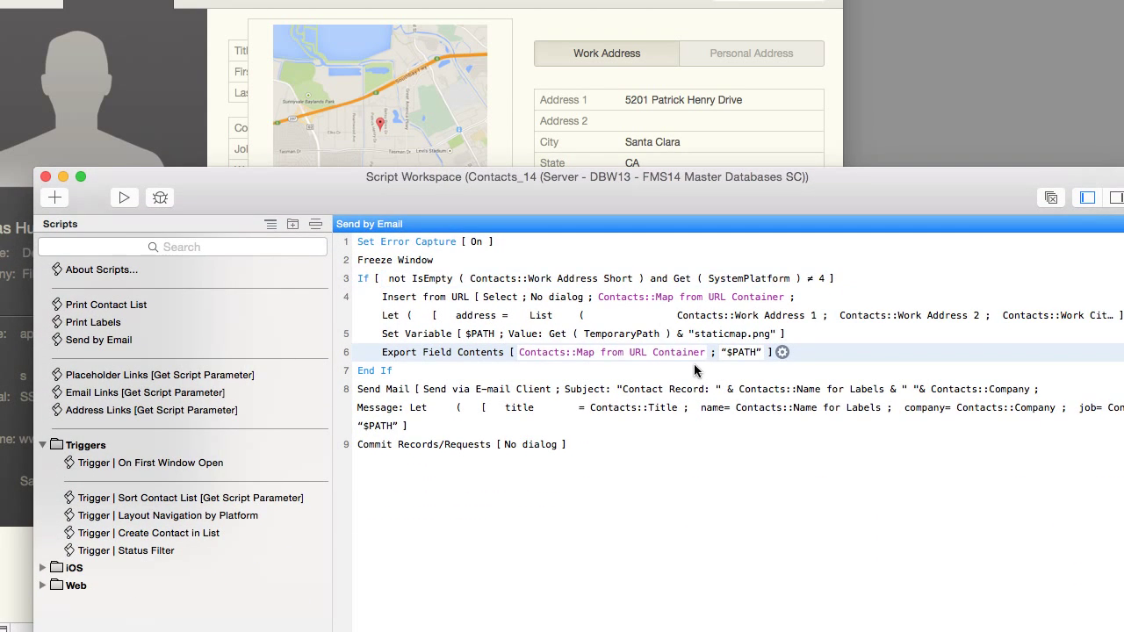
click(1064, 392)
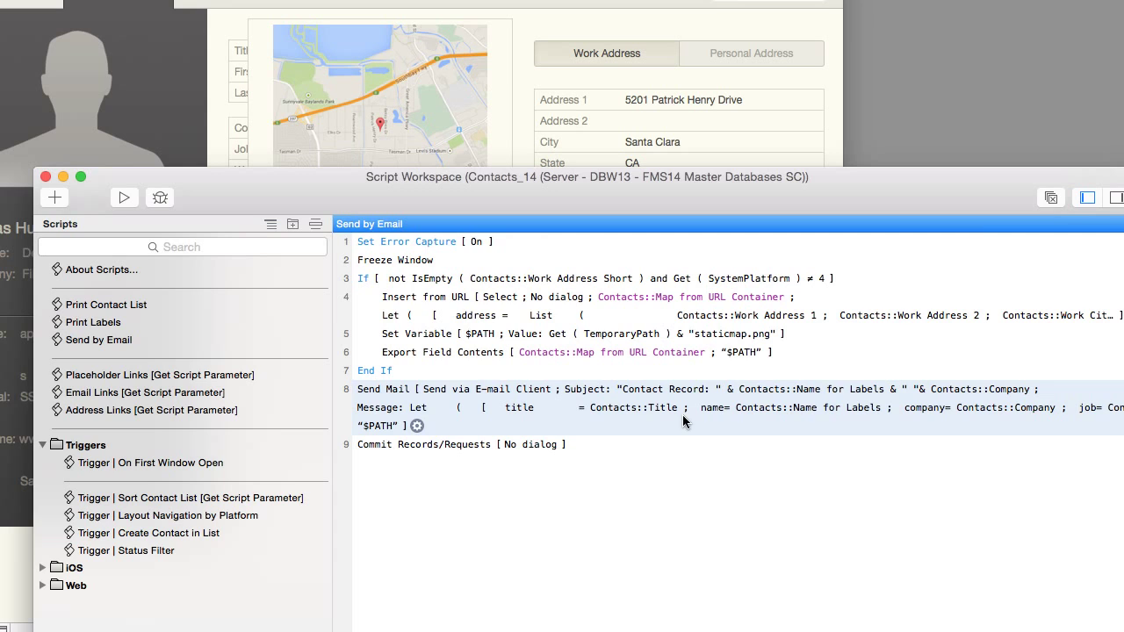
click(417, 426)
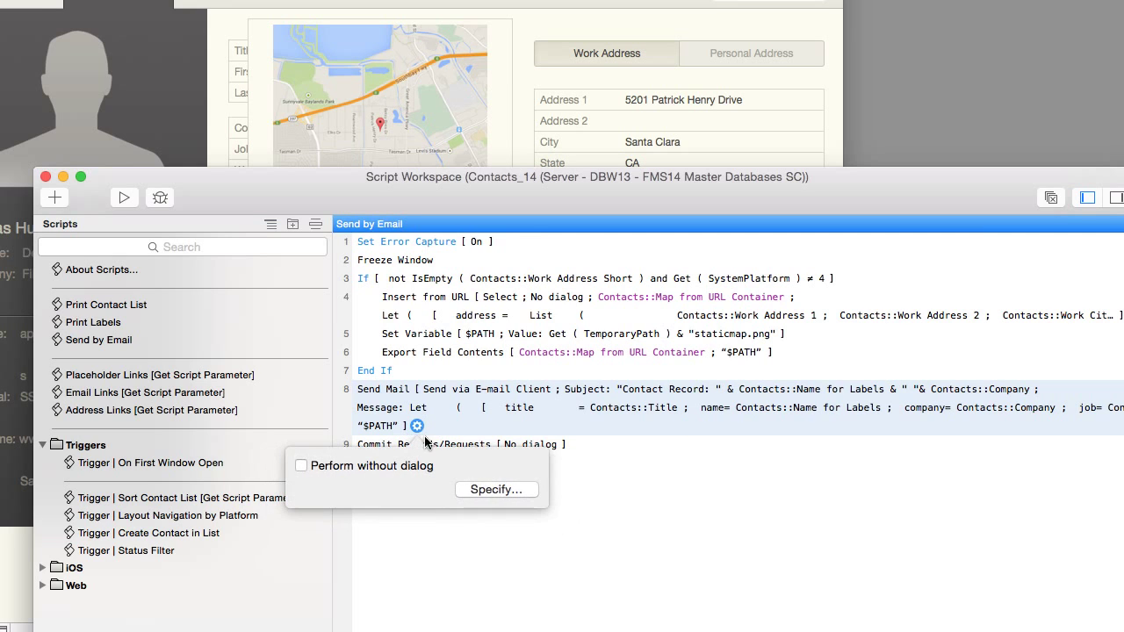
click(483, 490)
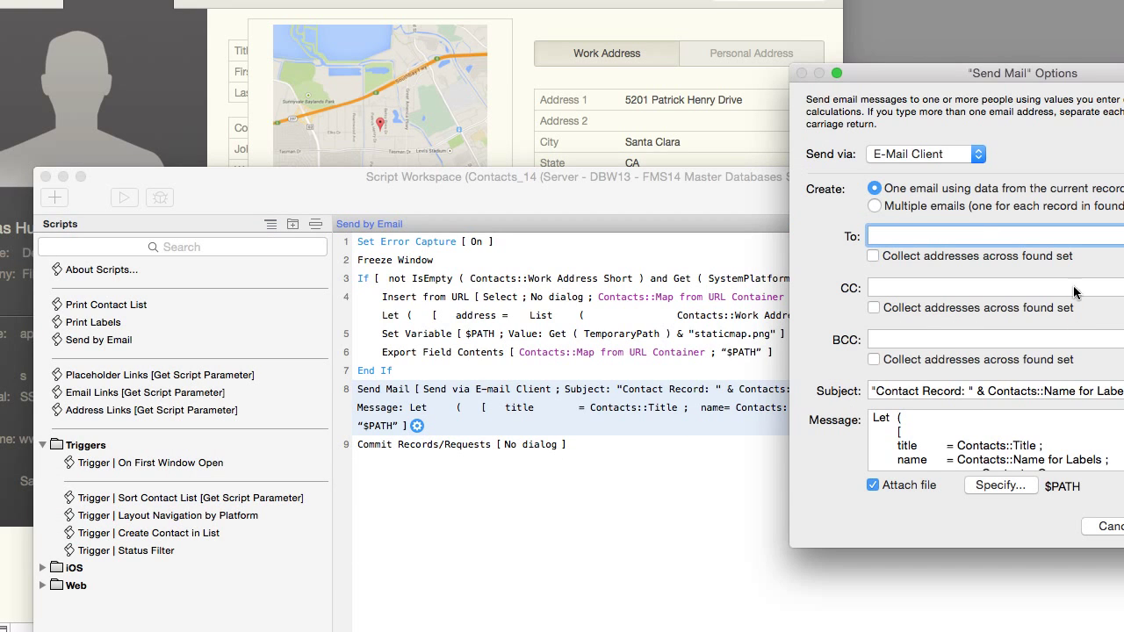
drag(1077, 80, 649, 23)
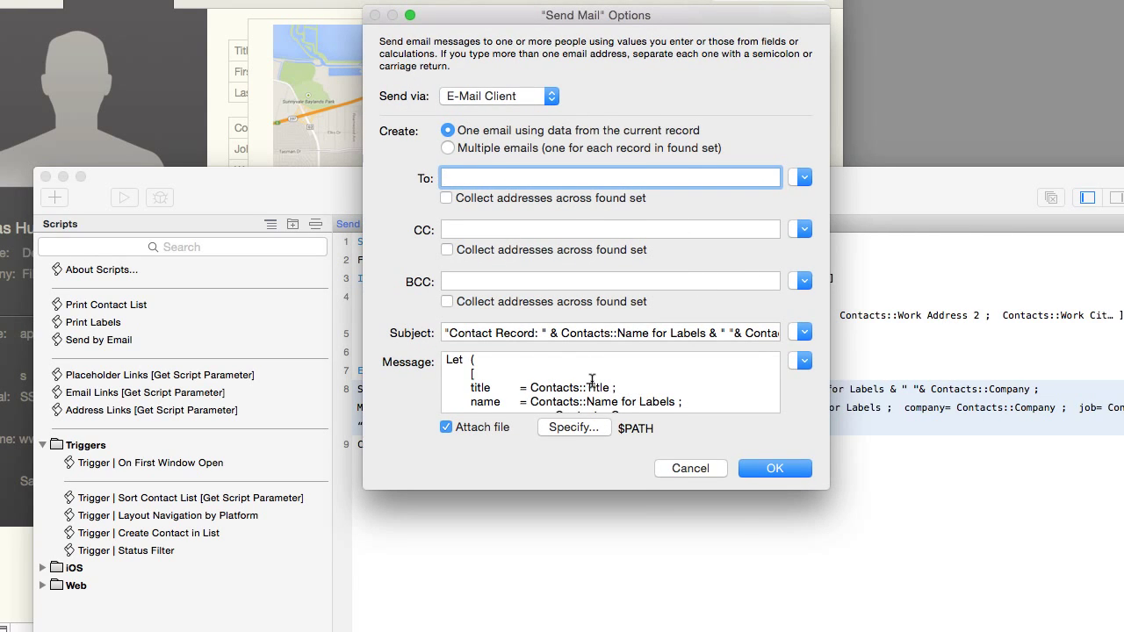
click(583, 431)
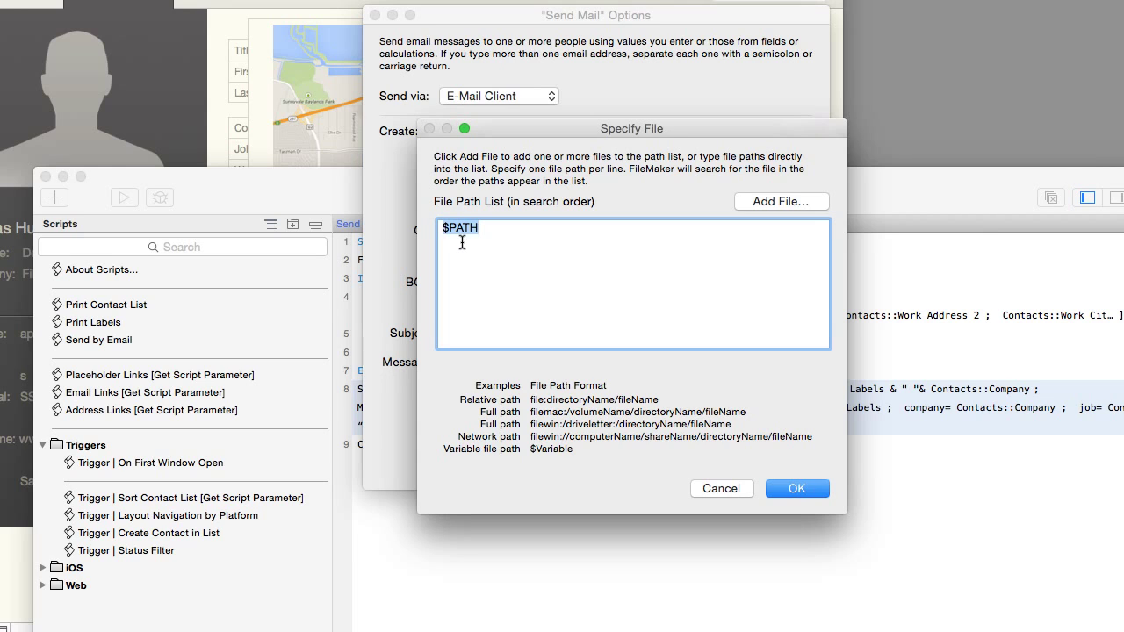
click(721, 488)
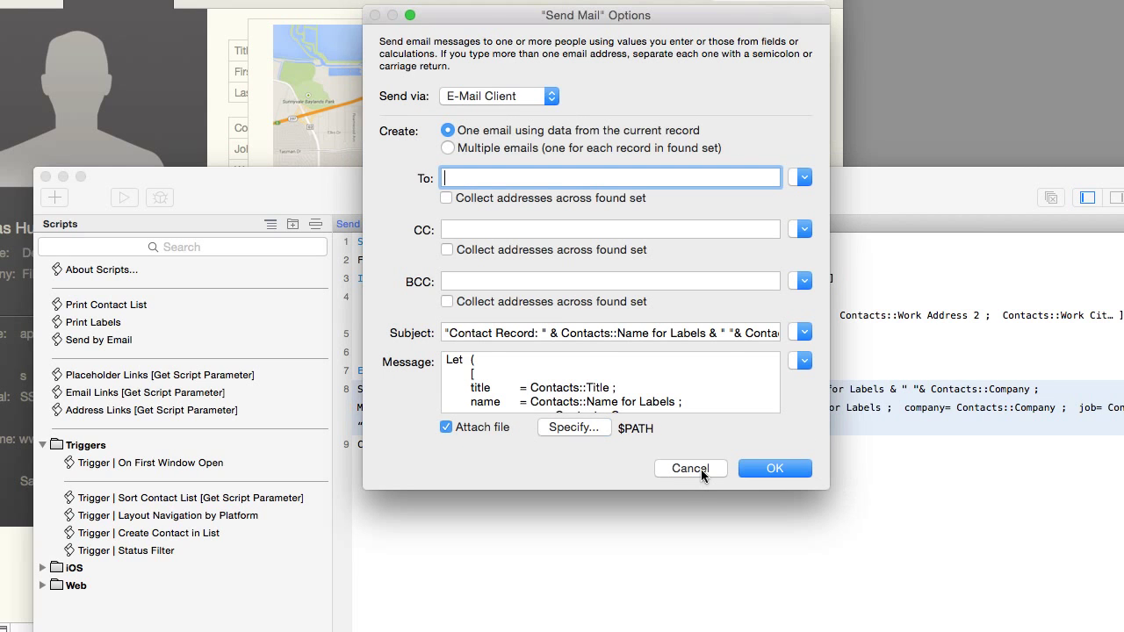
click(692, 469)
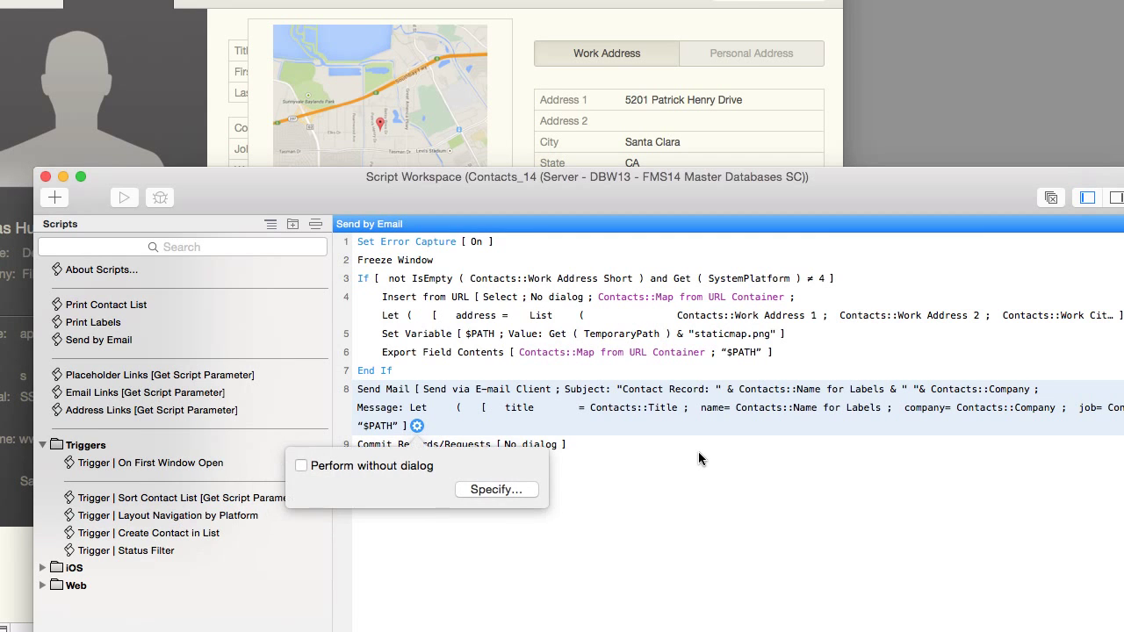
click(674, 477)
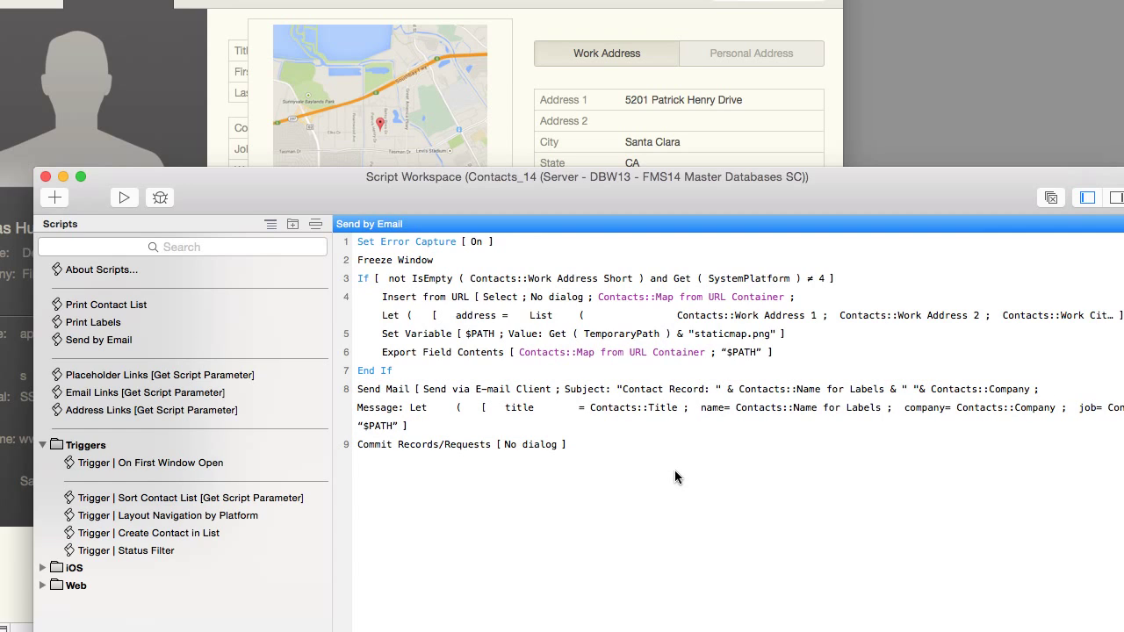